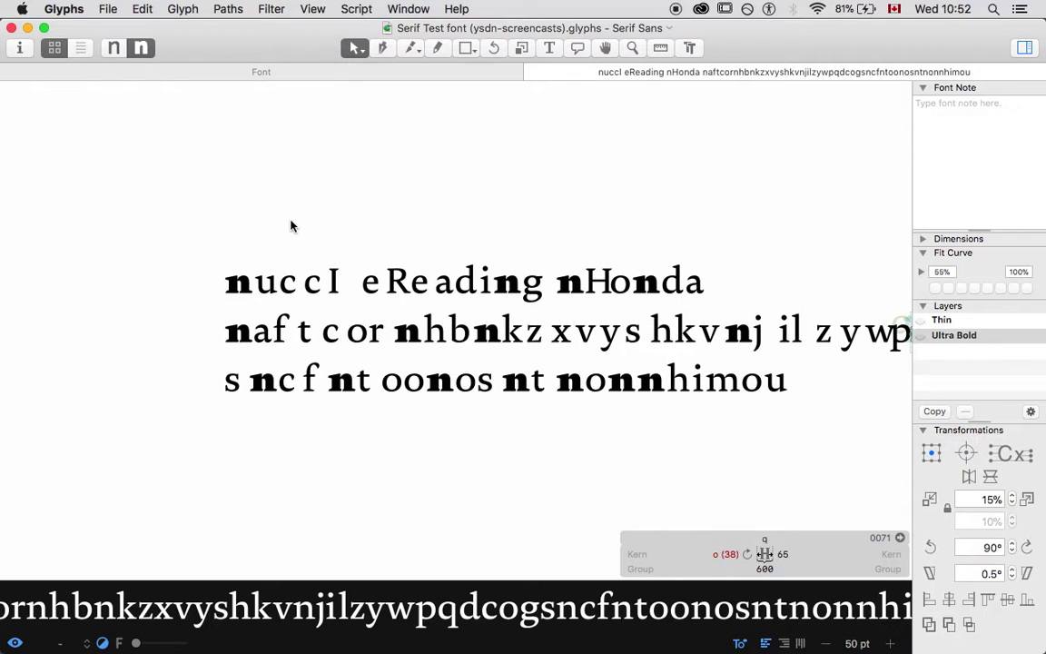
# - Switch to the Thin master and insert a capital H before "eReading" in the sample text
pyautogui.press('super+1')
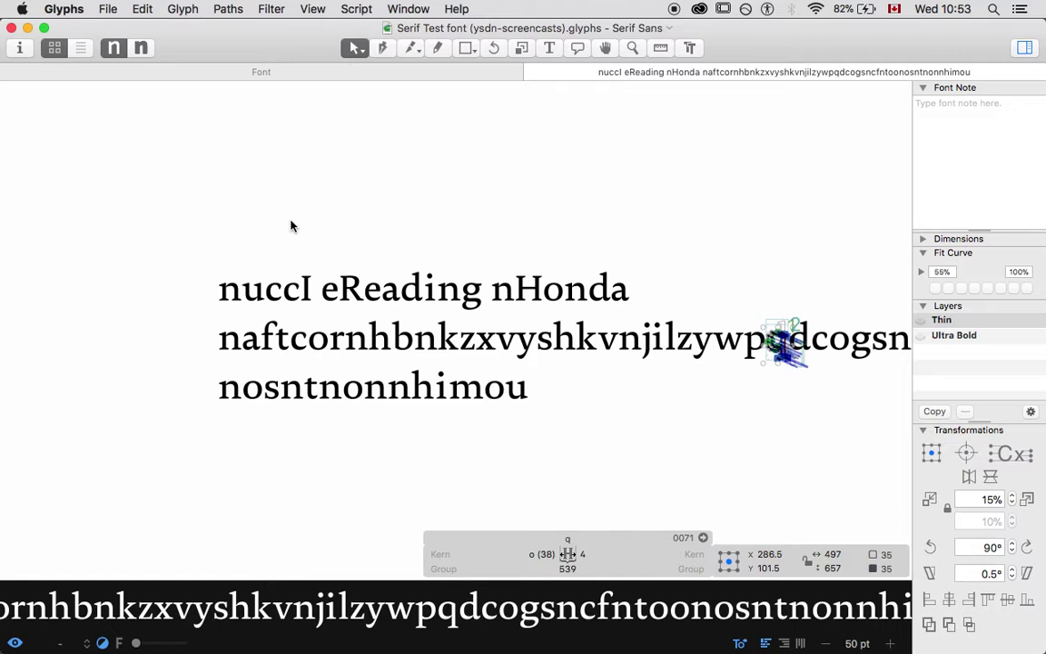
pyautogui.scroll(5, 290, 226)
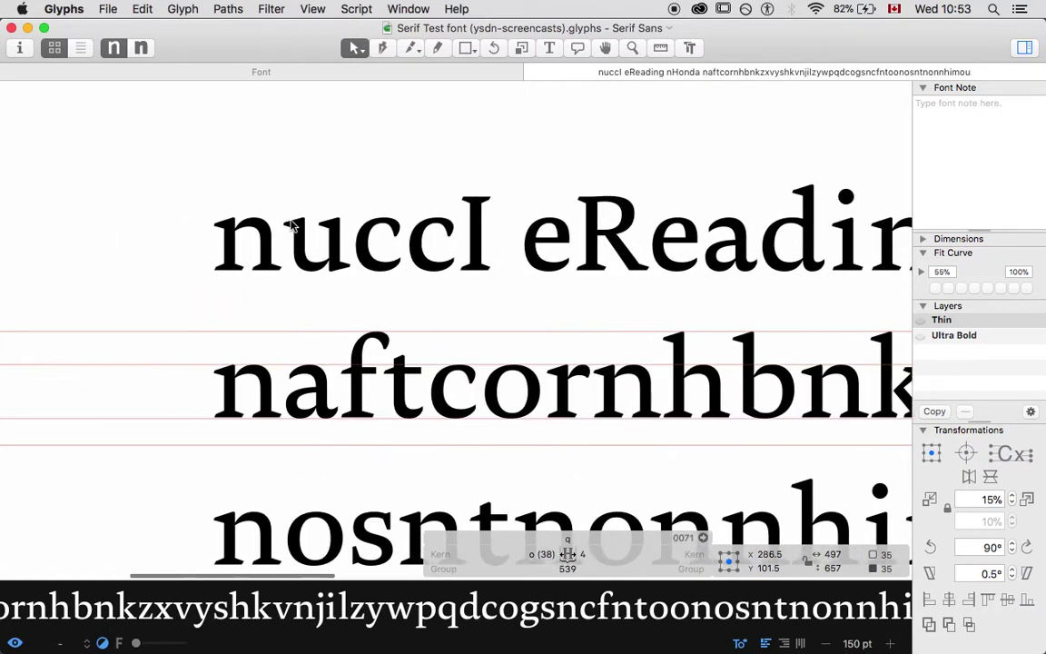
pyautogui.scroll(3, 291, 226)
pyautogui.scroll(2, 290, 226)
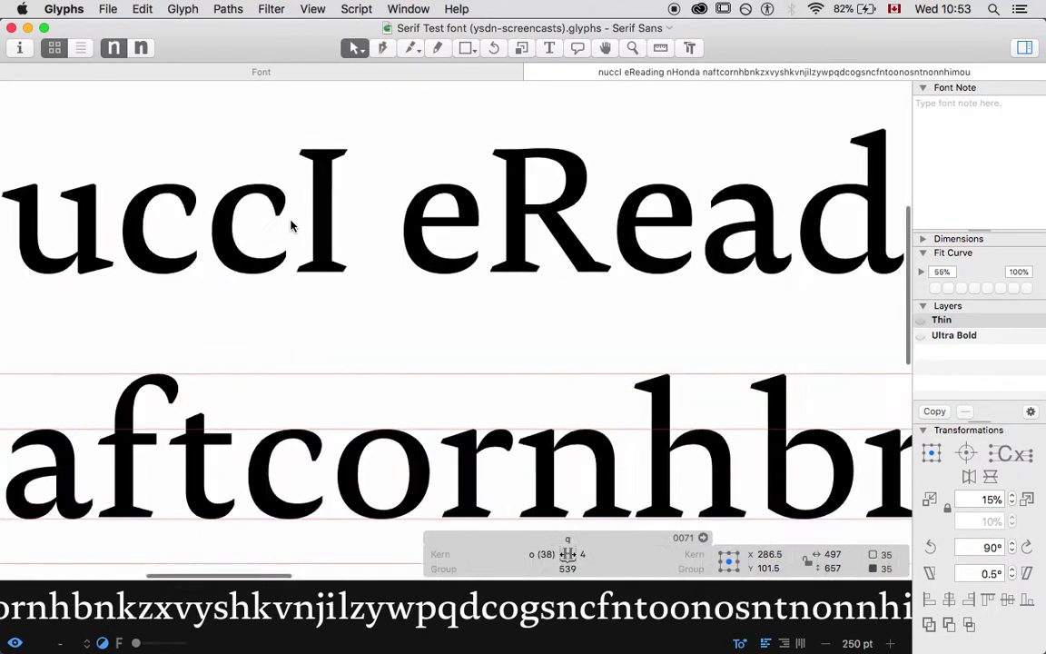
pyautogui.scroll(4, 291, 226)
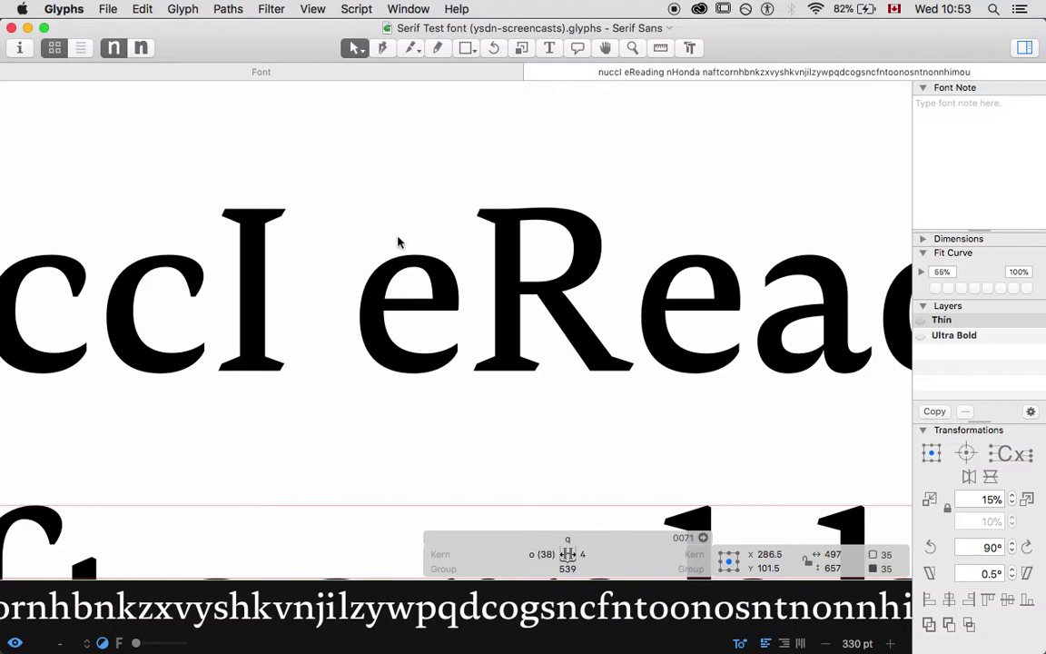
pyautogui.press('t')
pyautogui.click(335, 252)
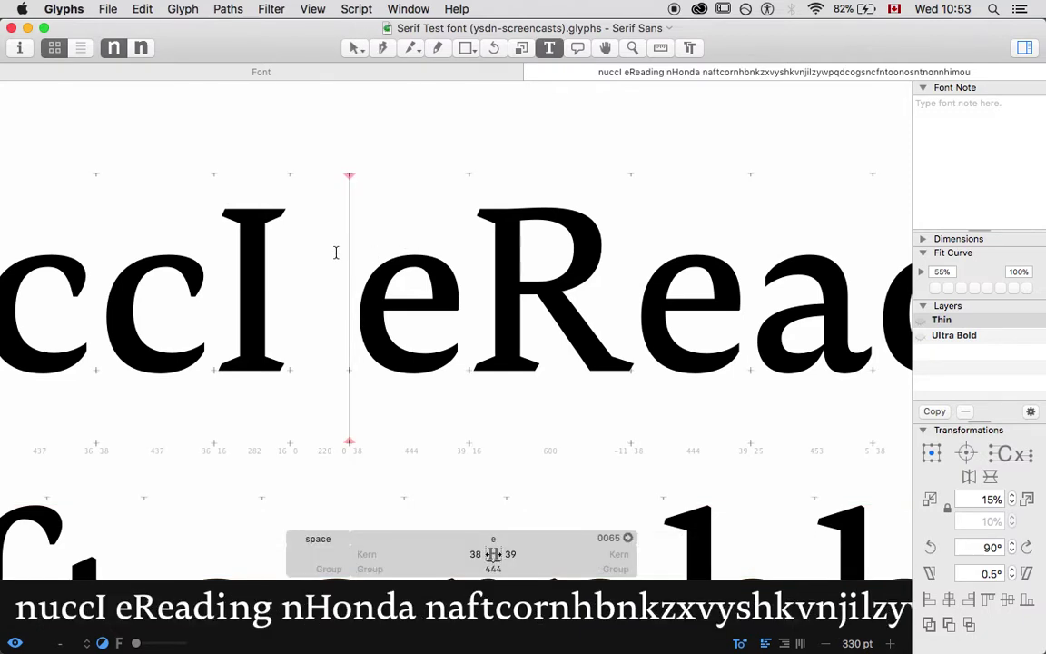
pyautogui.write('H')
pyautogui.press('Escape')
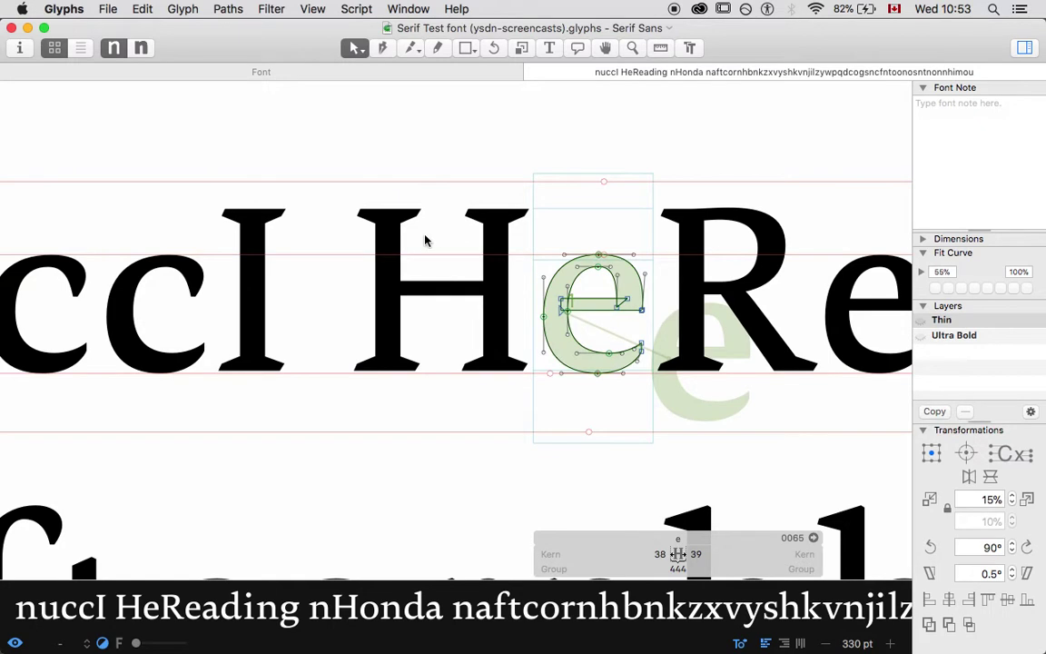
# - Duplicate the capital H glyph in the font overview and rename the copy h.sc
pyautogui.press('t')
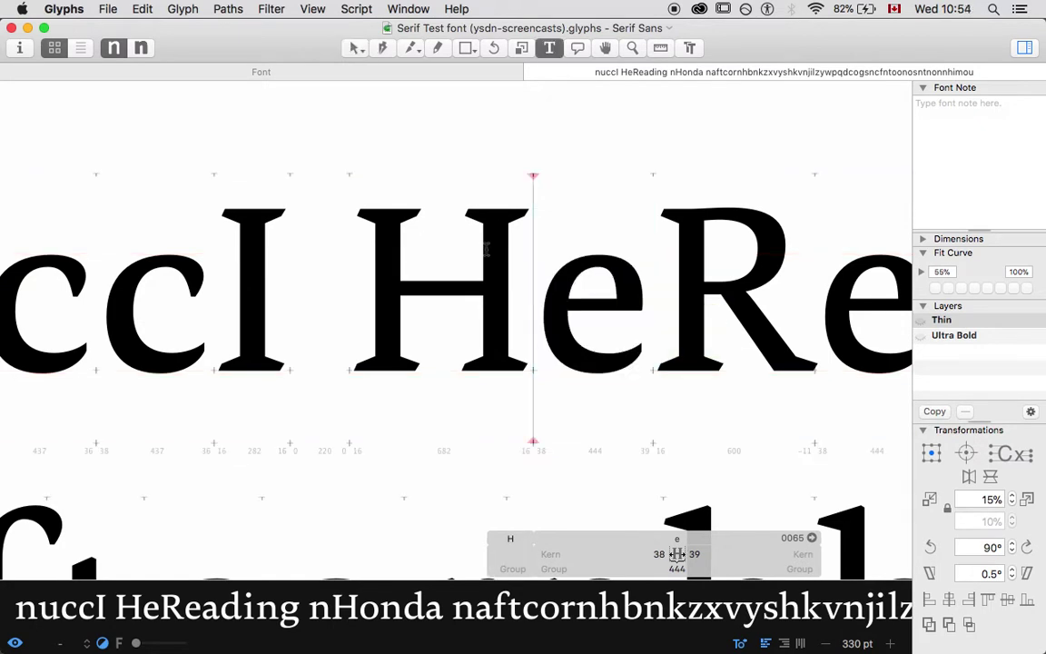
pyautogui.click(307, 75)
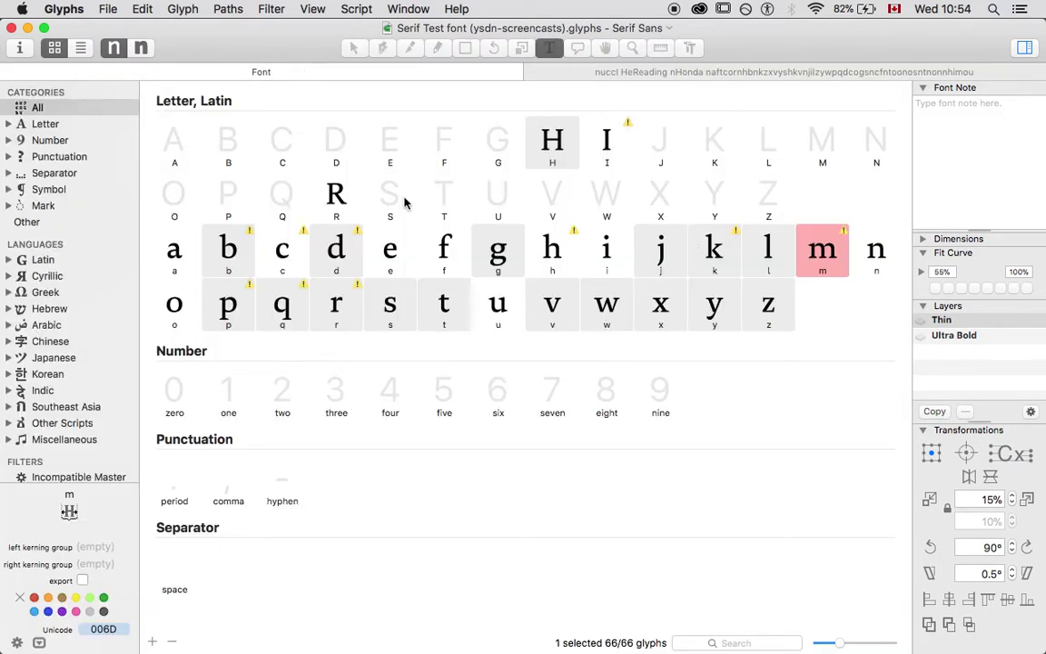
pyautogui.click(564, 141)
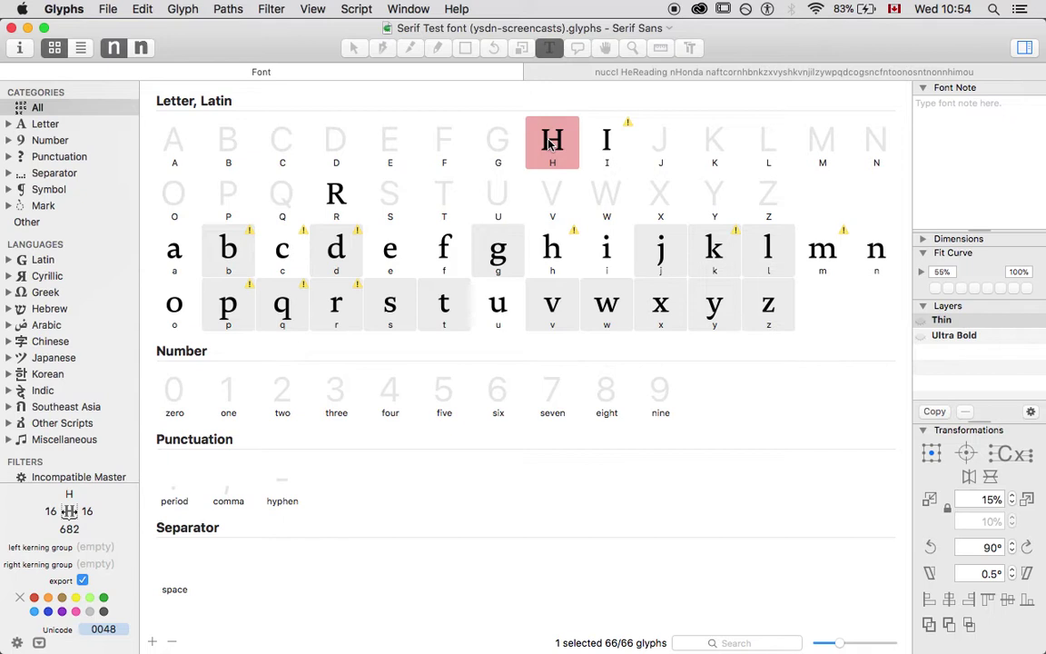
pyautogui.press('super+d')
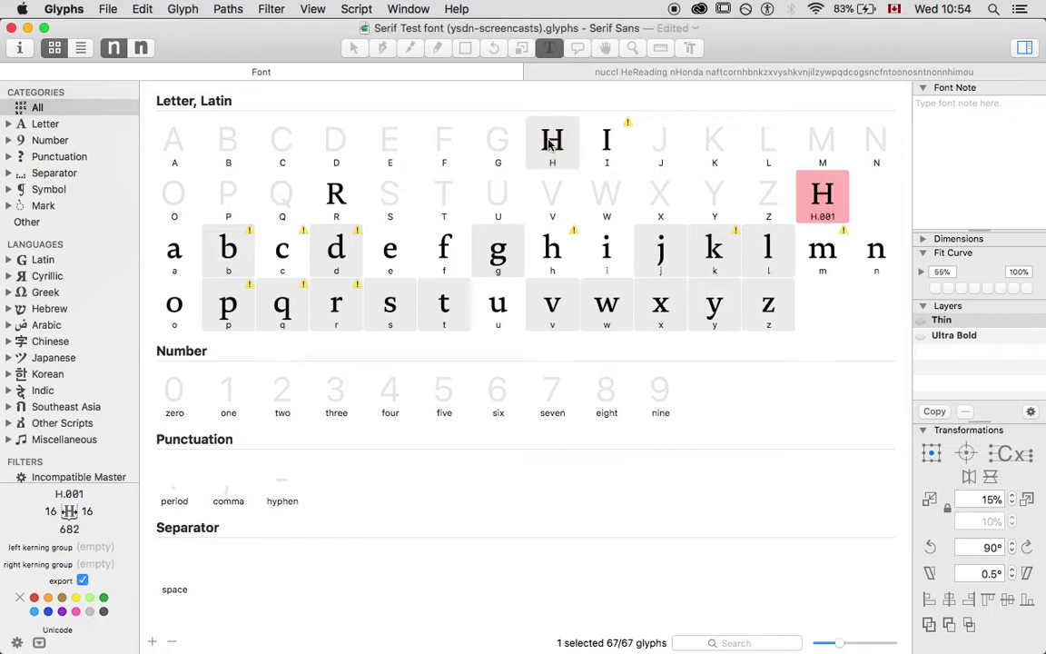
pyautogui.click(840, 215)
pyautogui.press('BackSpace')
pyautogui.press('BackSpace')
pyautogui.press('BackSpace')
pyautogui.press('BackSpace')
pyautogui.press('BackSpace')
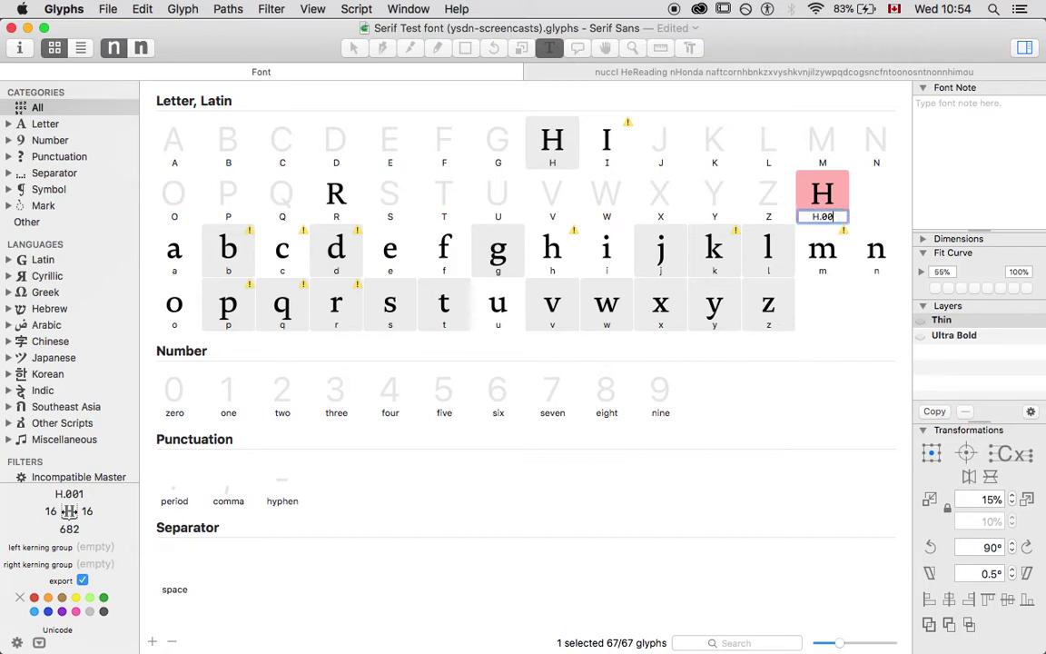
pyautogui.write('h.sc')
pyautogui.press('Return')
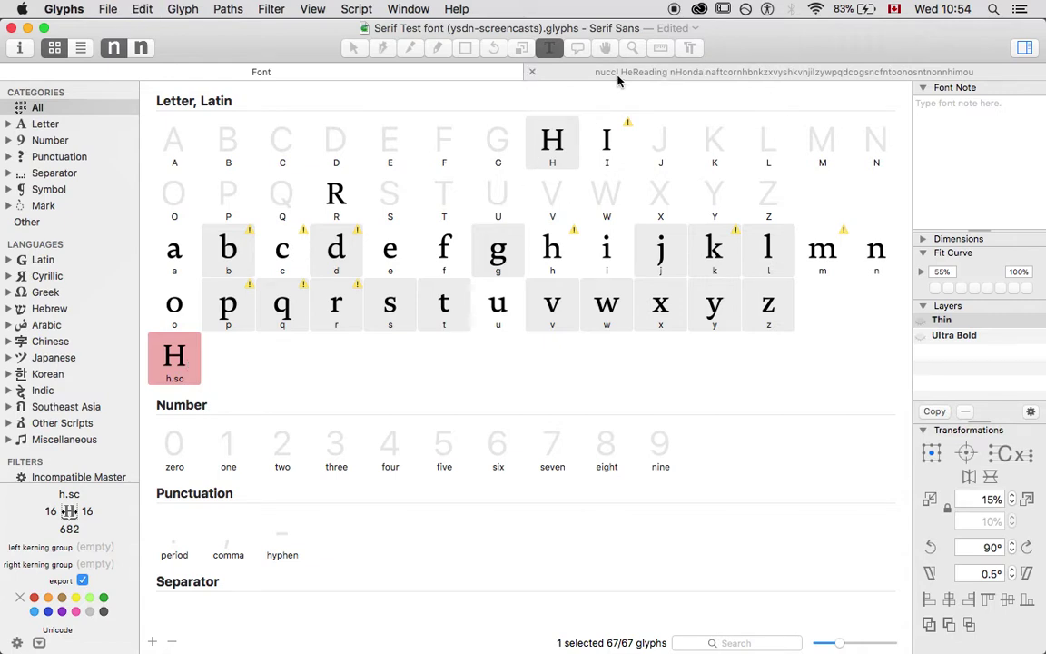
# - Insert the h.sc glyph right after the capital H in the sample text
pyautogui.click(555, 74)
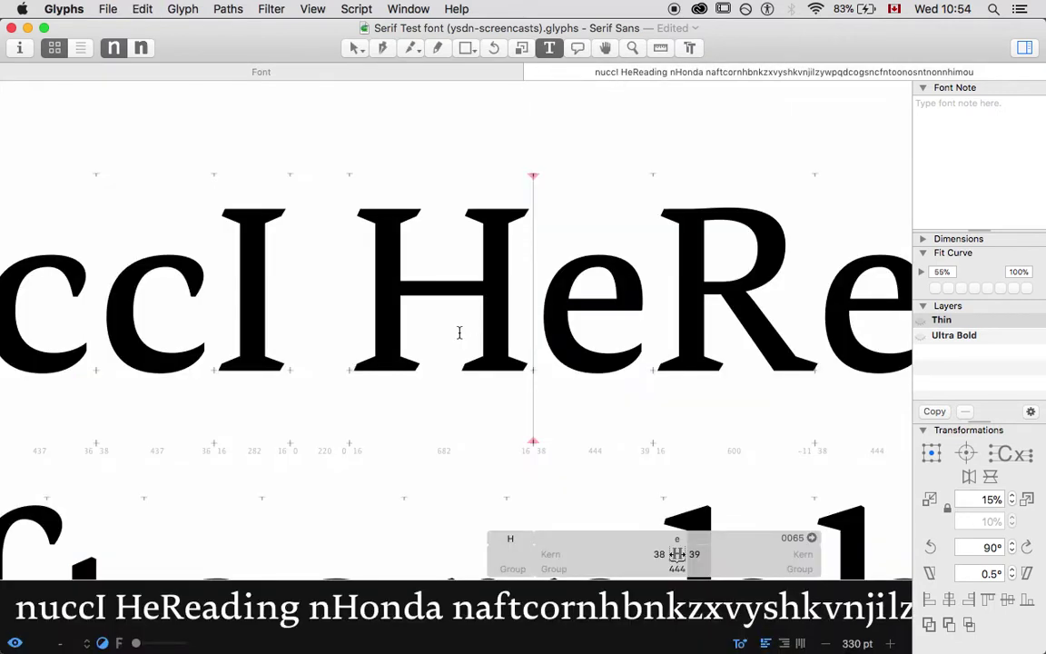
pyautogui.press('super+f')
pyautogui.write('h.sc')
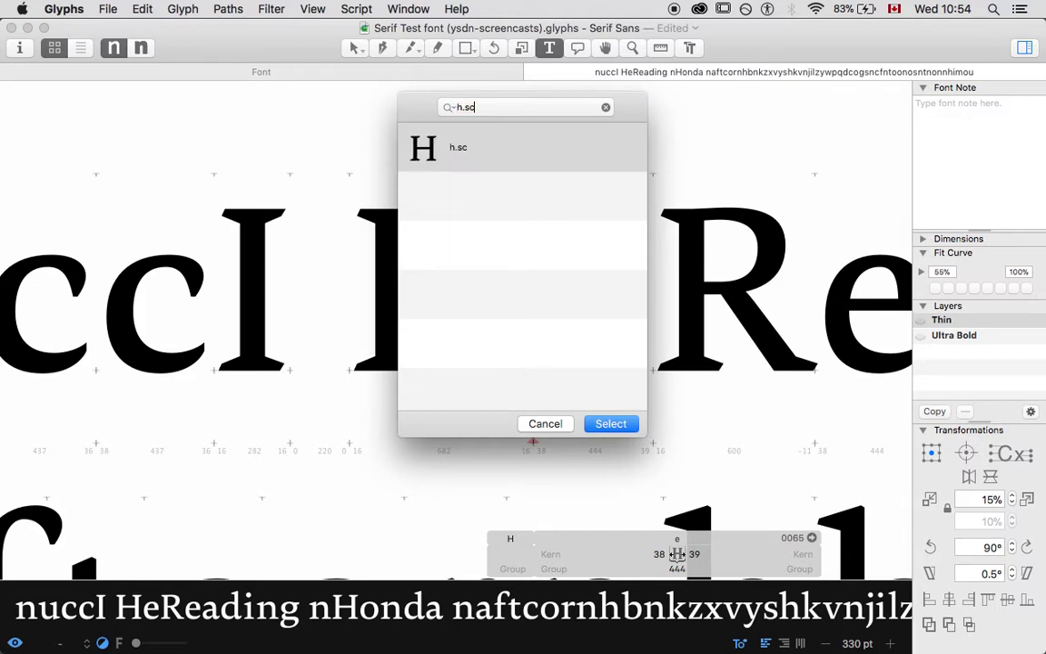
pyautogui.press('Return')
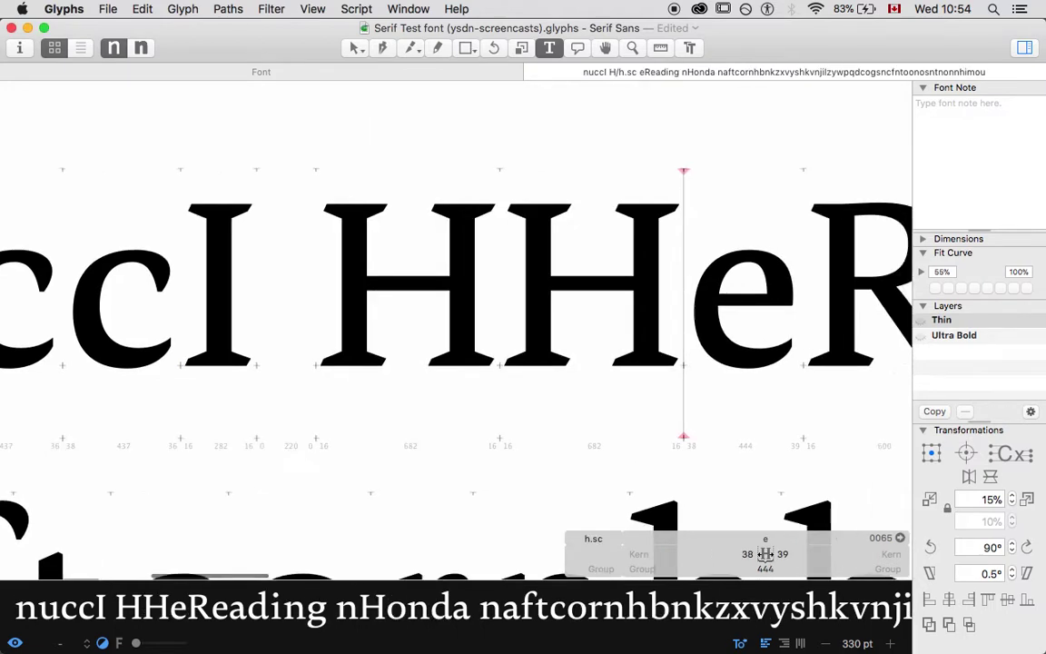
# - Open h.sc for editing and move the top serif nodes of both stems down toward the x-height
pyautogui.click(354, 47)
pyautogui.doubleClick(382, 275)
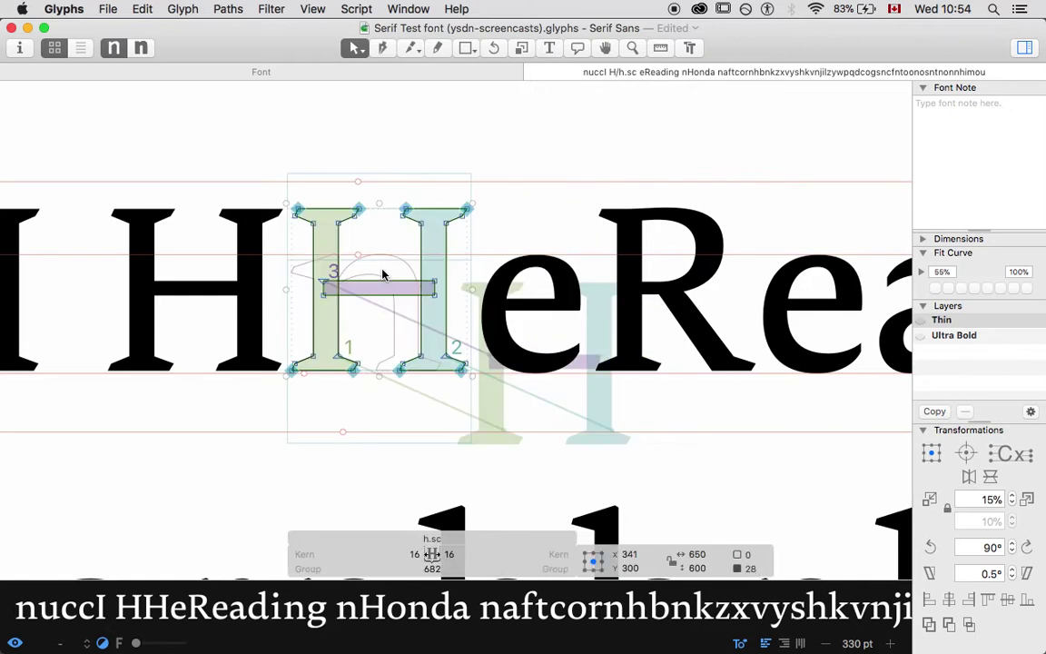
pyautogui.press('super+plus')
pyautogui.press('super+plus')
pyautogui.scroll(3, 382, 273)
pyautogui.moveTo(227, 166); pyautogui.dragTo(667, 263)
pyautogui.press('super+Down')
pyautogui.hotkey('shift', 'Down')
pyautogui.hotkey('shift', 'Down')
pyautogui.hotkey('shift', 'Down')
pyautogui.hotkey('shift', 'Down')
pyautogui.hotkey('shift', 'Down')
pyautogui.hotkey('shift', 'Down')
pyautogui.hotkey('shift', 'Down')
pyautogui.hotkey('shift', 'Down')
pyautogui.hotkey('shift', 'Down')
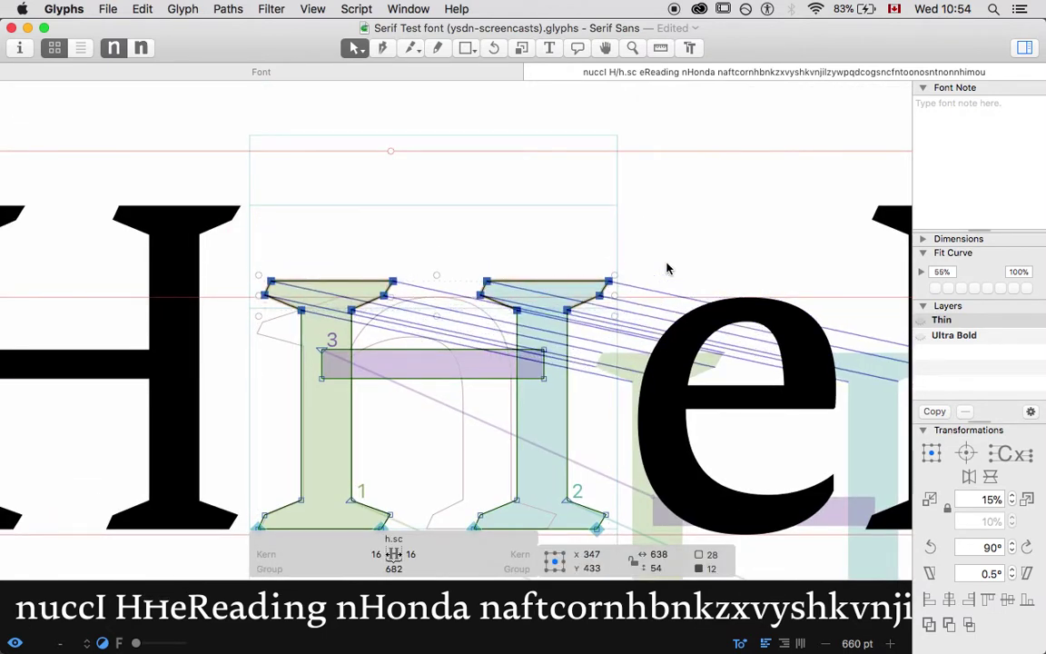
# - Fine-tune the height of h.sc's top serif nodes to slightly above the x-height, centred at Y 423
pyautogui.press('Down')
pyautogui.press('Down')
pyautogui.press('Up')
pyautogui.press('Up')
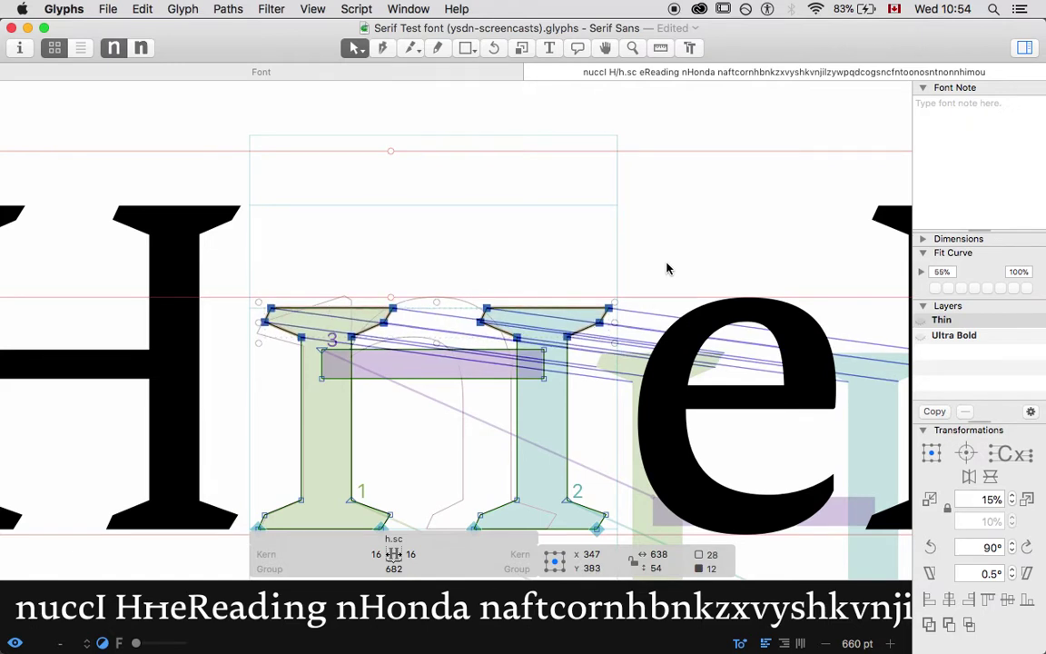
pyautogui.press('Down')
pyautogui.hotkey('shift', 'Up')
pyautogui.hotkey('shift', 'Up')
pyautogui.hotkey('shift', 'Up')
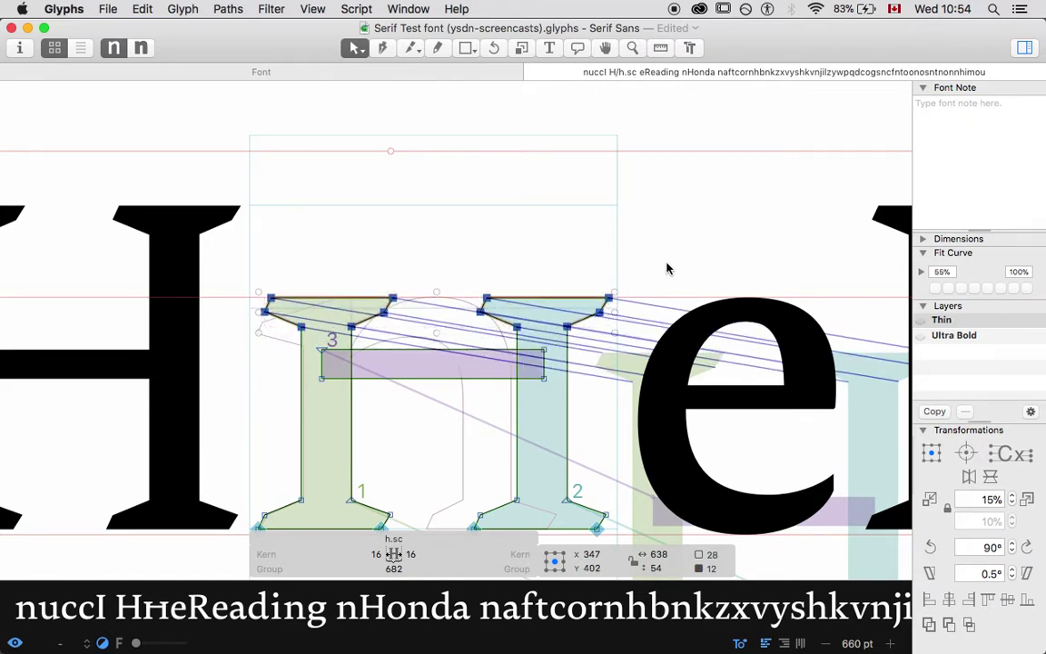
pyautogui.doubleClick(397, 357)
pyautogui.click(269, 261)
pyautogui.moveTo(202, 247); pyautogui.dragTo(640, 337)
pyautogui.press('space')
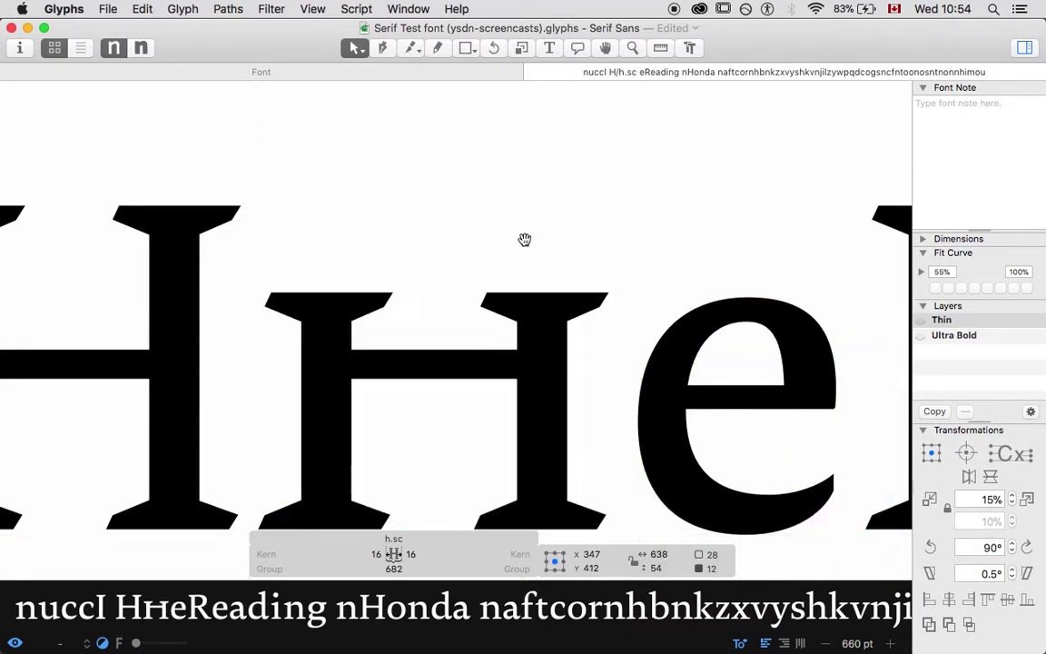
pyautogui.press('Up')
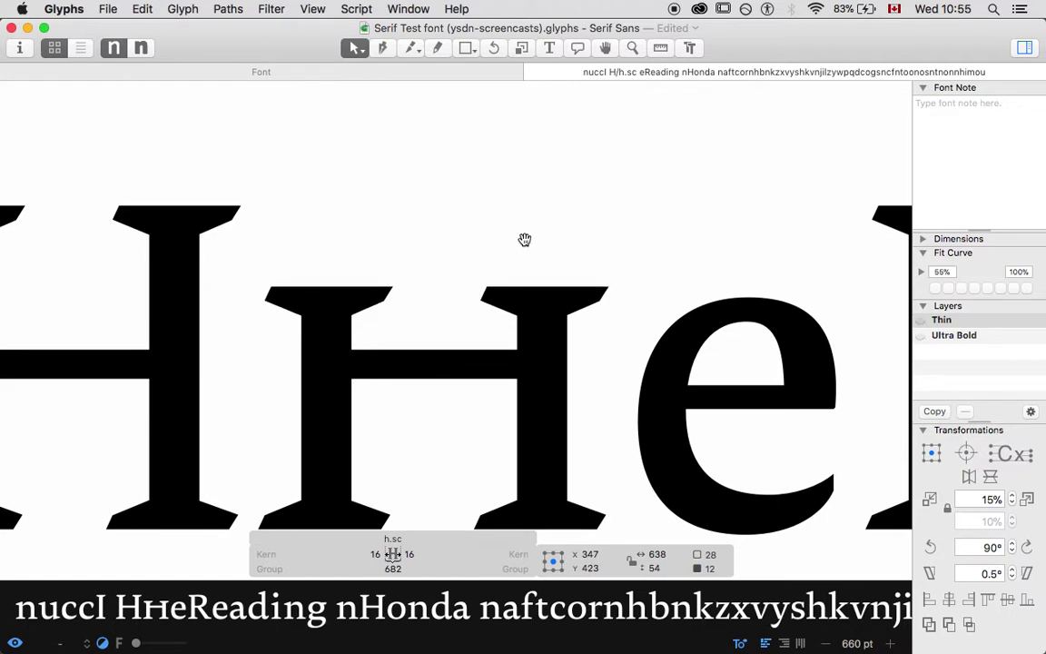
# - Lower the crossbar of h.sc to about the middle of the shortened stems
pyautogui.click(414, 354)
pyautogui.hotkey('shift', 'Down')
pyautogui.hotkey('shift', 'Down')
pyautogui.hotkey('shift', 'Down')
pyautogui.hotkey('shift', 'Down')
pyautogui.hotkey('shift', 'Down')
pyautogui.hotkey('shift', 'Down')
pyautogui.hotkey('shift', 'Down')
pyautogui.hotkey('shift', 'Down')
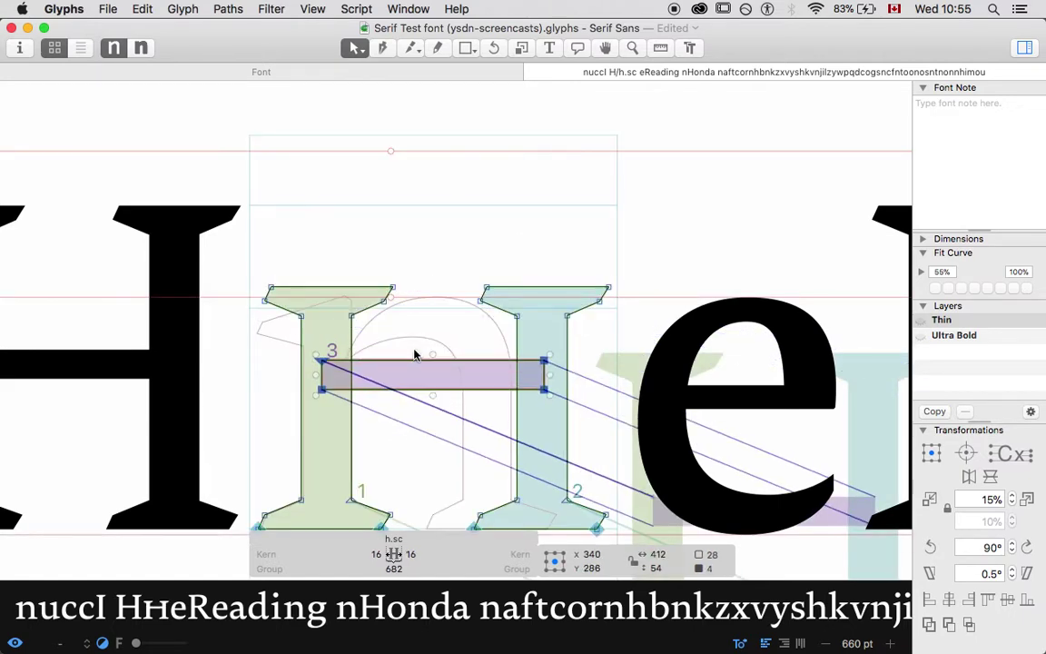
# - Thin h.sc's stems by moving their outer edges inward to 18-unit sidebearings, and raise the crossbar's bottom edge to Y 201
pyautogui.moveTo(309, 235); pyautogui.dragTo(304, 510)
pyautogui.scroll(-2, 227, 390)
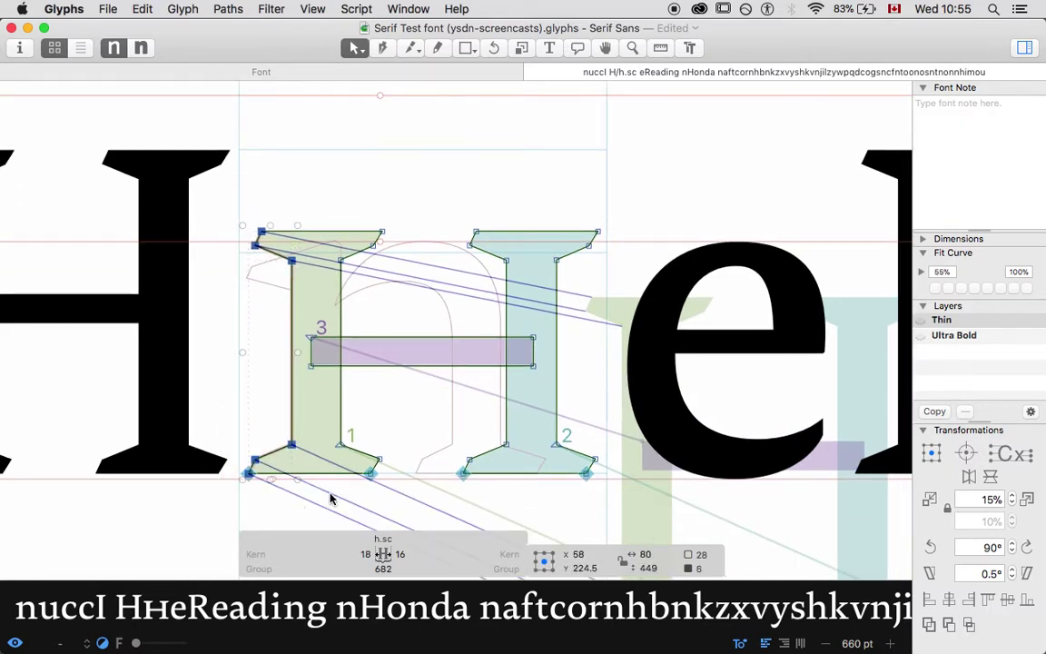
pyautogui.moveTo(541, 205); pyautogui.dragTo(635, 298)
pyautogui.moveTo(614, 422); pyautogui.dragTo(536, 518)
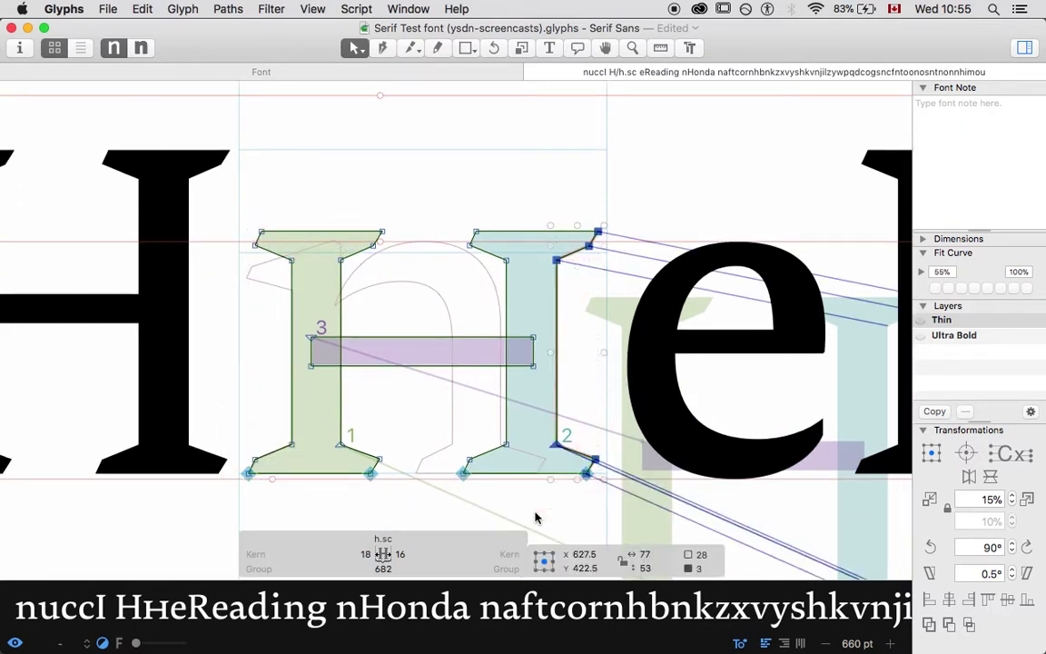
pyautogui.moveTo(267, 364); pyautogui.dragTo(537, 392)
pyautogui.press('space')
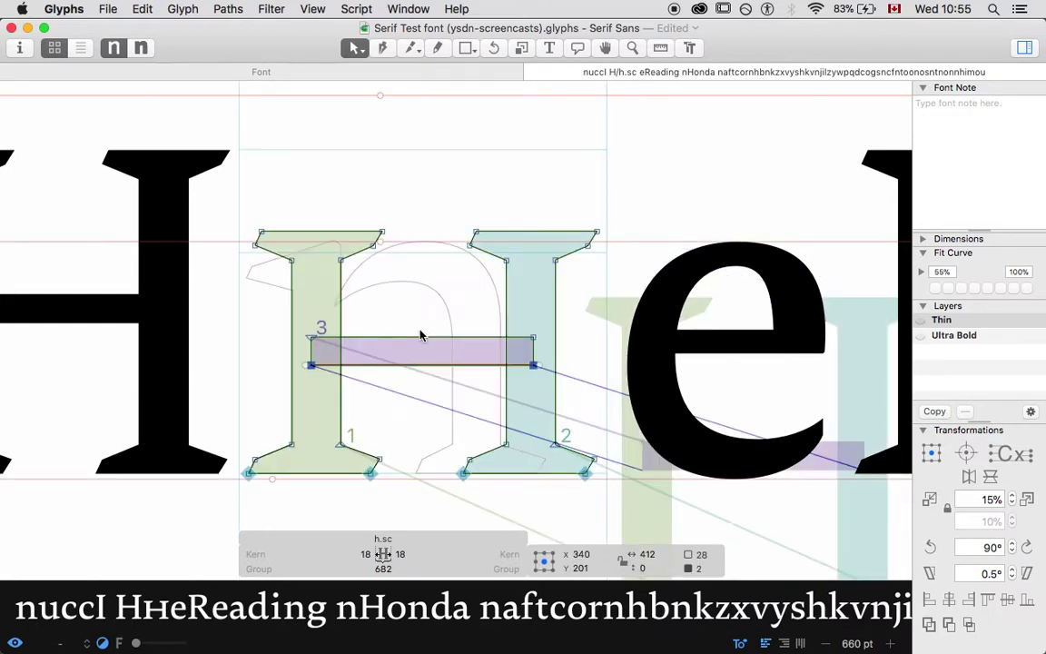
# - Narrow h.sc by moving the right stem and the crossbar's right end inward, centring the selection at X 464
pyautogui.moveTo(398, 178); pyautogui.dragTo(634, 520)
pyautogui.press('space')
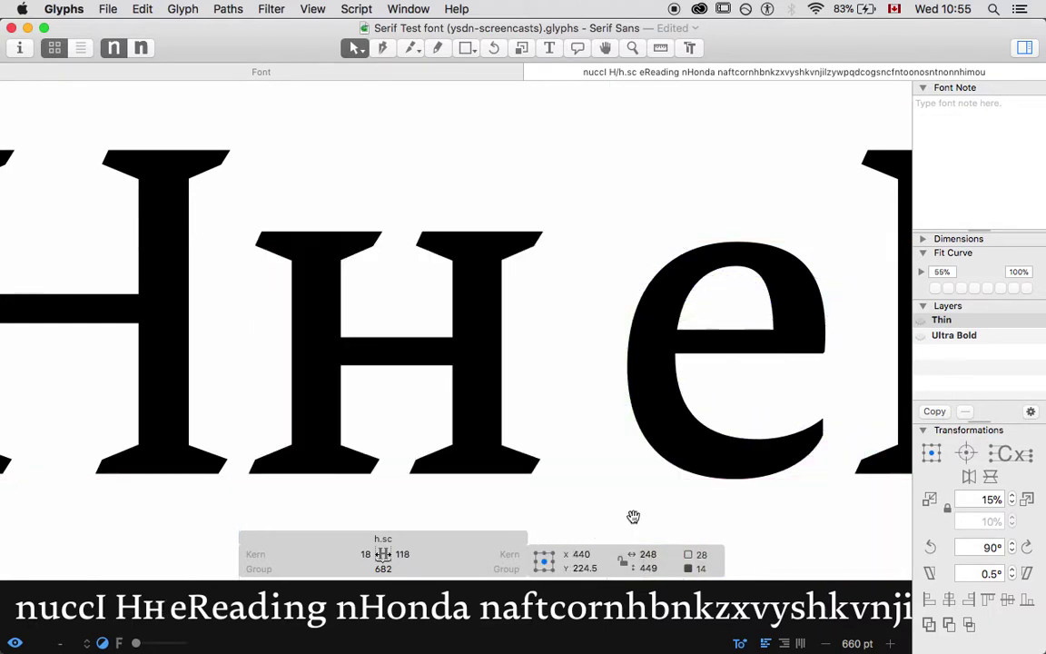
pyautogui.press('Right')
pyautogui.press('Right')
pyautogui.press('Right')
pyautogui.press('Right')
pyautogui.hotkey('shift', 'Right')
pyautogui.hotkey('shift', 'Right')
pyautogui.press('super+minus')
pyautogui.press('space')
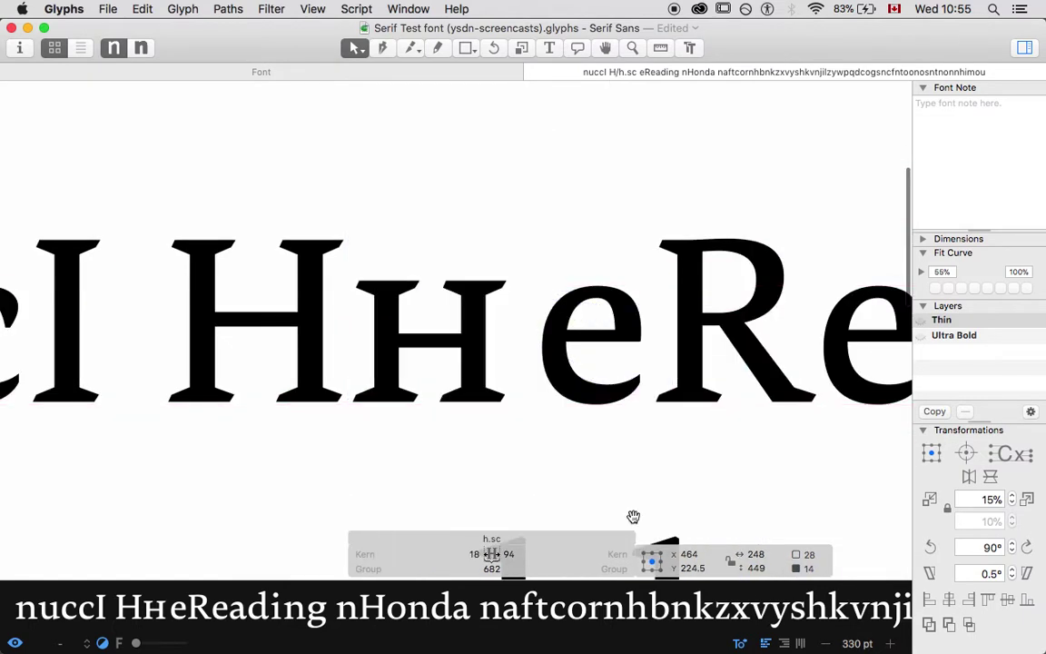
# - Widen h.sc slightly by nudging the right stem outward until the selection is centred at about X 483
pyautogui.hotkey('shift', 'Right')
pyautogui.press('Right')
pyautogui.press('Right')
pyautogui.press('Right')
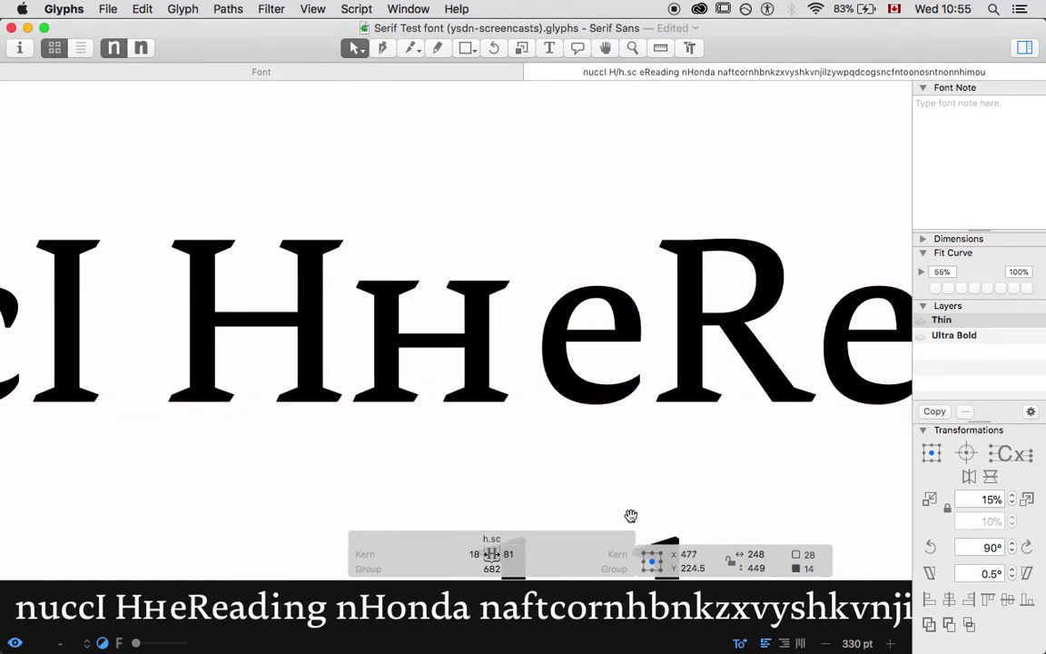
pyautogui.press('Right')
pyautogui.press('Right')
pyautogui.press('Right')
pyautogui.press('Right')
pyautogui.press('Right')
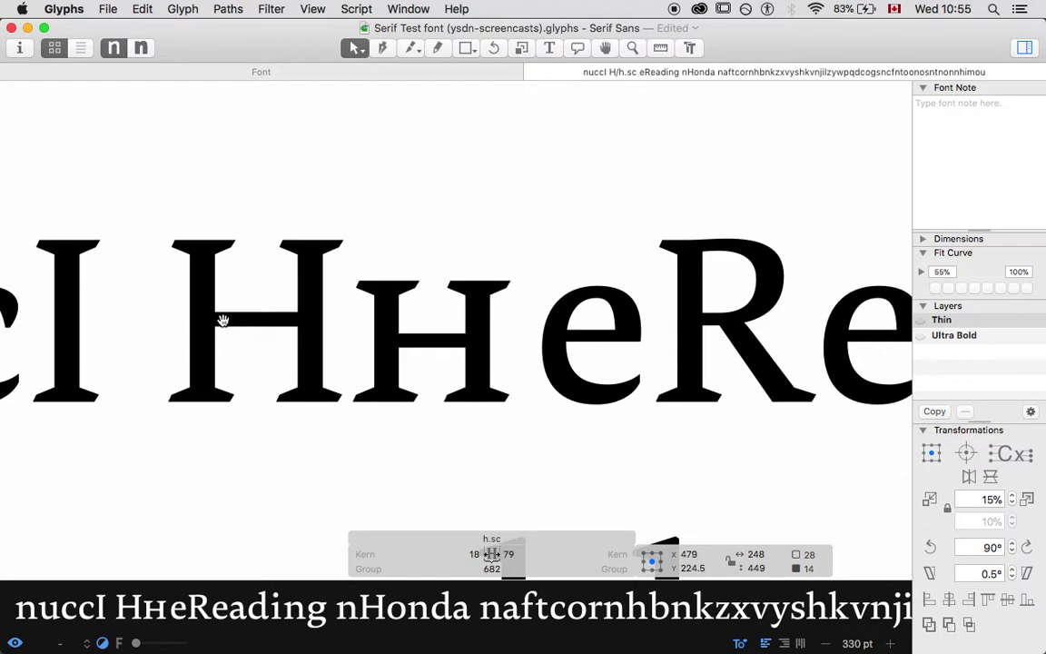
pyautogui.press('Left')
pyautogui.press('Left')
pyautogui.press('Right')
pyautogui.press('Right')
pyautogui.press('Right')
pyautogui.press('Right')
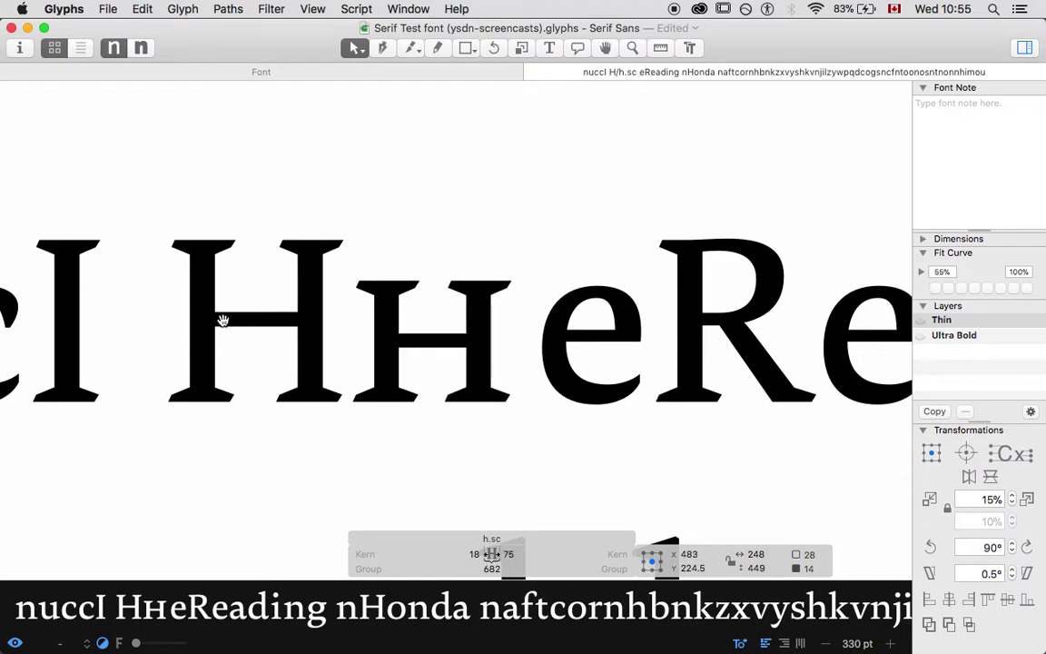
# - Fine-tune the vertical position of h.sc's crossbar to about Y 229
pyautogui.doubleClick(438, 341)
pyautogui.press('space')
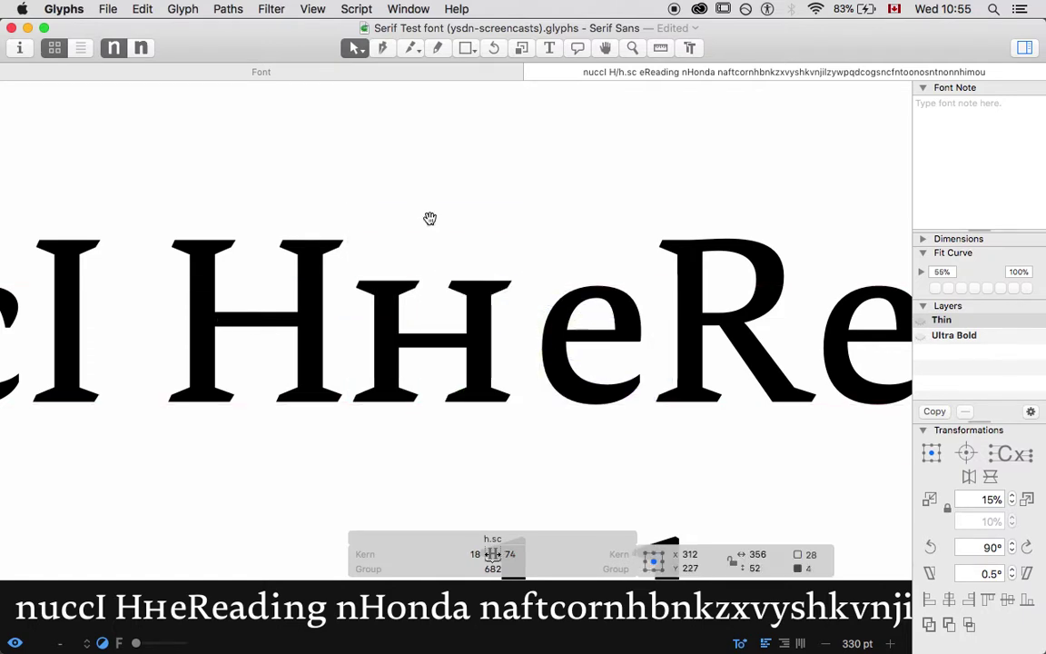
pyautogui.press('Up')
pyautogui.press('Up')
pyautogui.press('Up')
pyautogui.press('Up')
pyautogui.press('Up')
pyautogui.press('Down')
pyautogui.press('Down')
pyautogui.press('Down')
pyautogui.press('Down')
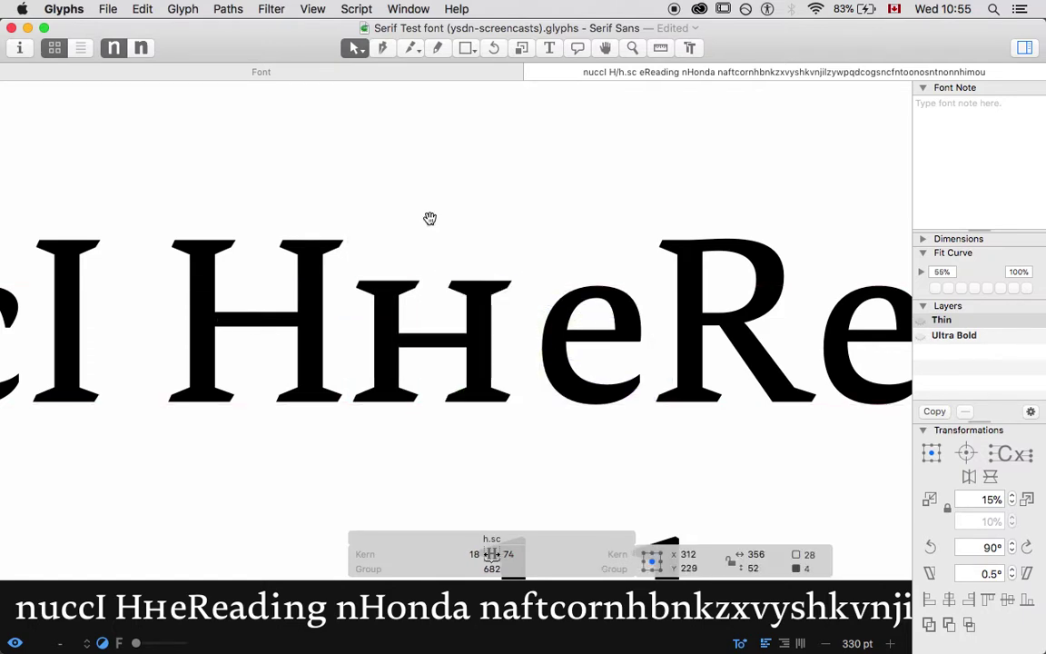
pyautogui.press('Down')
pyautogui.press('Up')
pyautogui.press('Up')
pyautogui.press('Up')
pyautogui.press('Down')
pyautogui.press('Down')
pyautogui.click(426, 222)
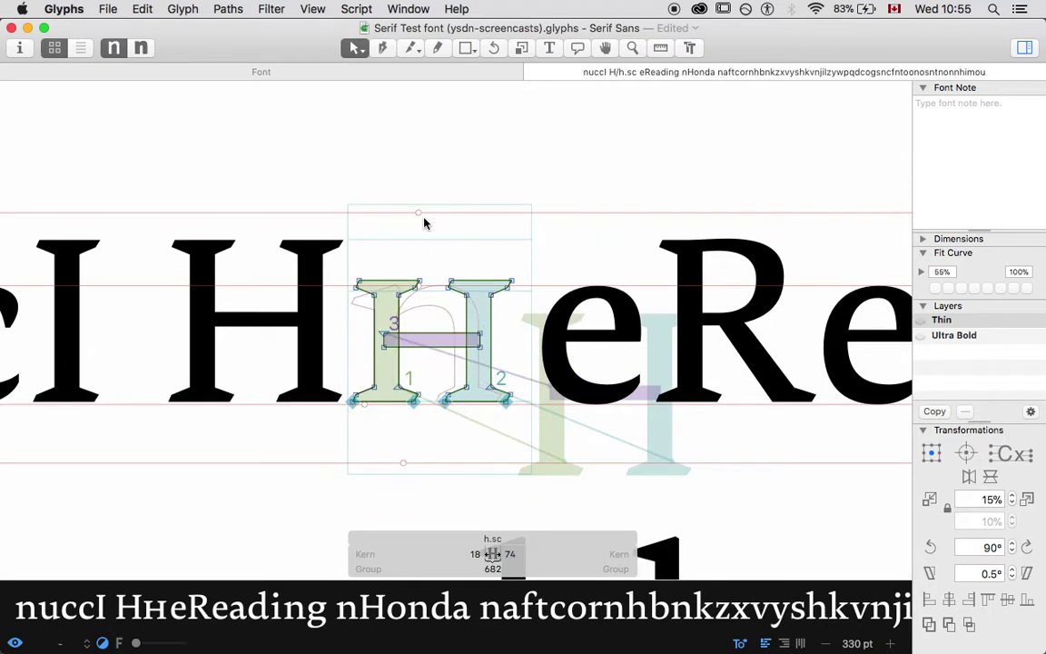
# - Set both the left and right sidebearings of h.sc to 20
pyautogui.click(467, 554)
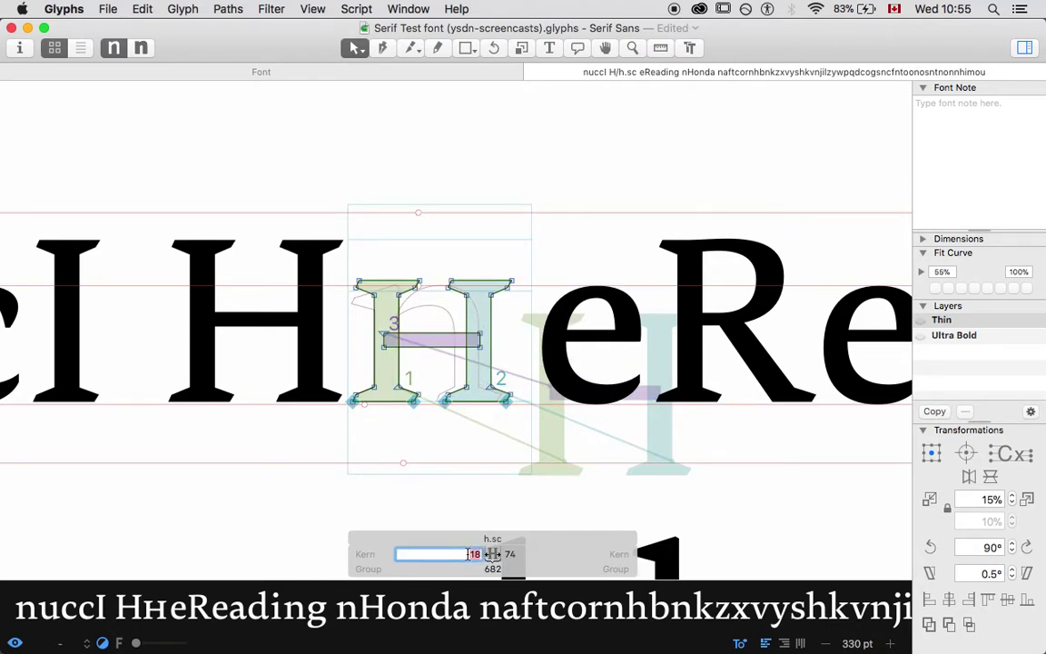
pyautogui.write('20')
pyautogui.press('Tab')
pyautogui.write('20')
pyautogui.press('Return')
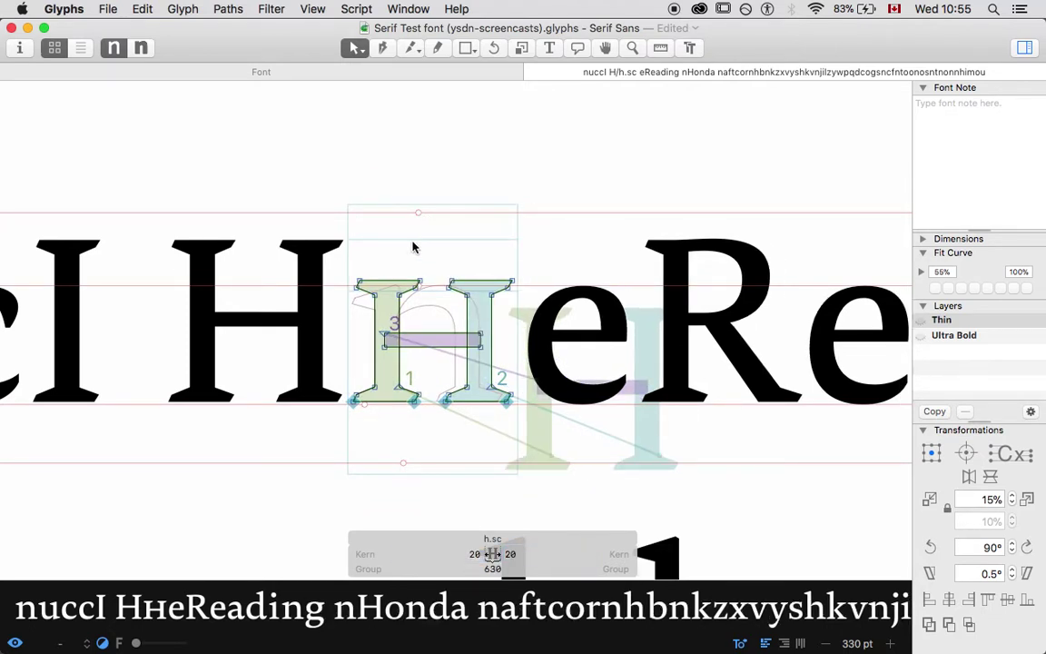
# - Save the font and preview h.sc alongside the neighbouring capitals and lowercase letters in the sample text
pyautogui.press('super+s')
pyautogui.press('super+minus')
pyautogui.press('space')
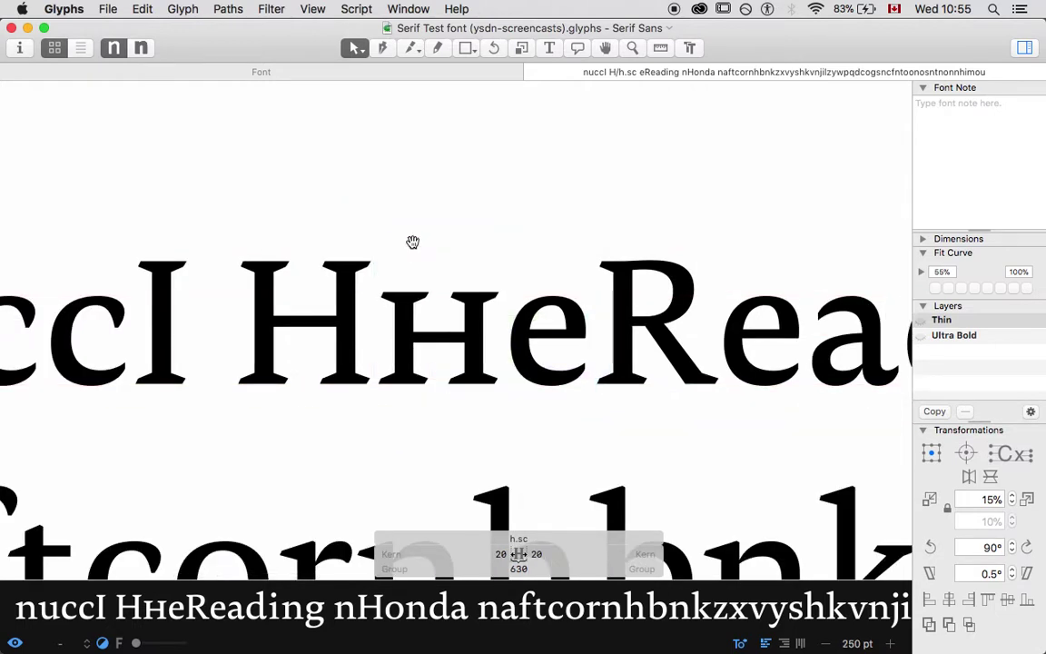
pyautogui.hscroll(-5, 412, 242)
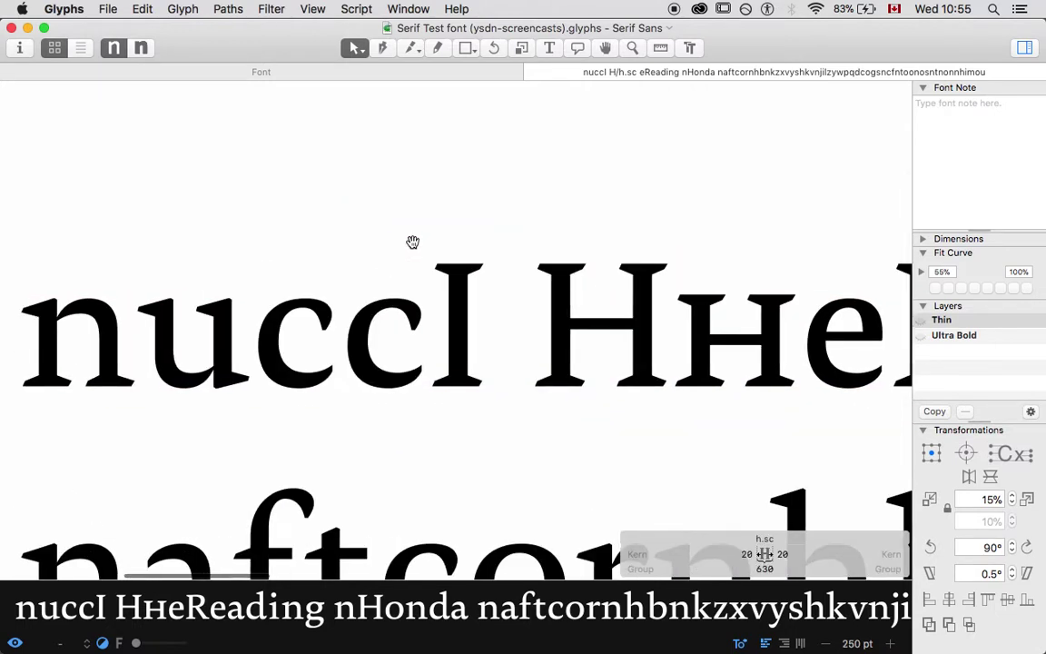
pyautogui.hscroll(-3, 412, 241)
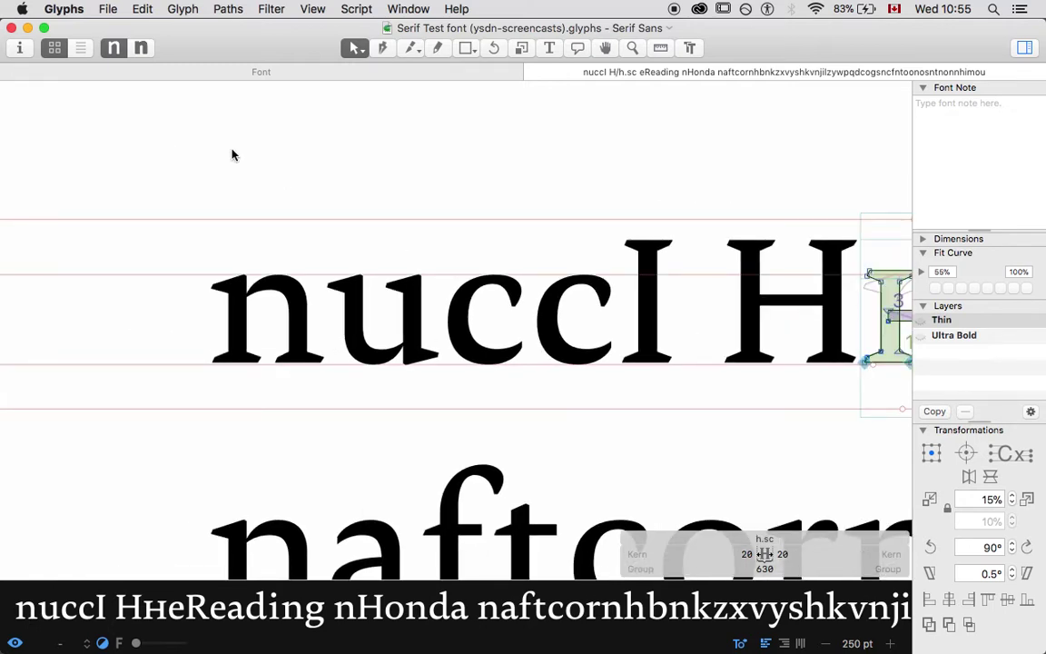
# - Generate the font's OpenType features automatically in the font info, display the smcp feature code, and save the font
pyautogui.click(21, 48)
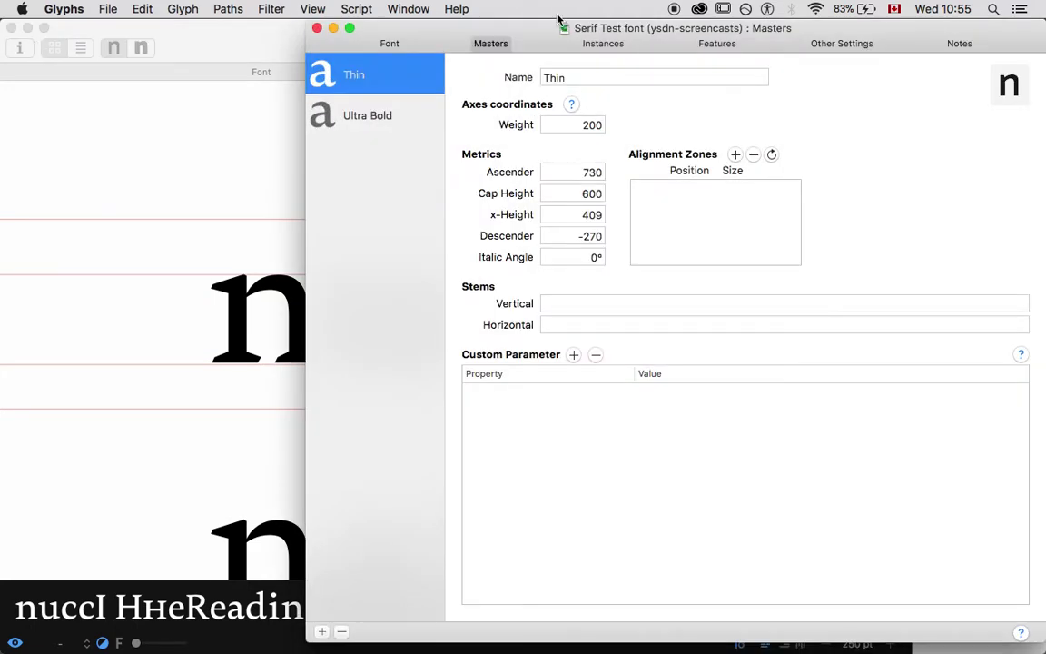
pyautogui.click(717, 44)
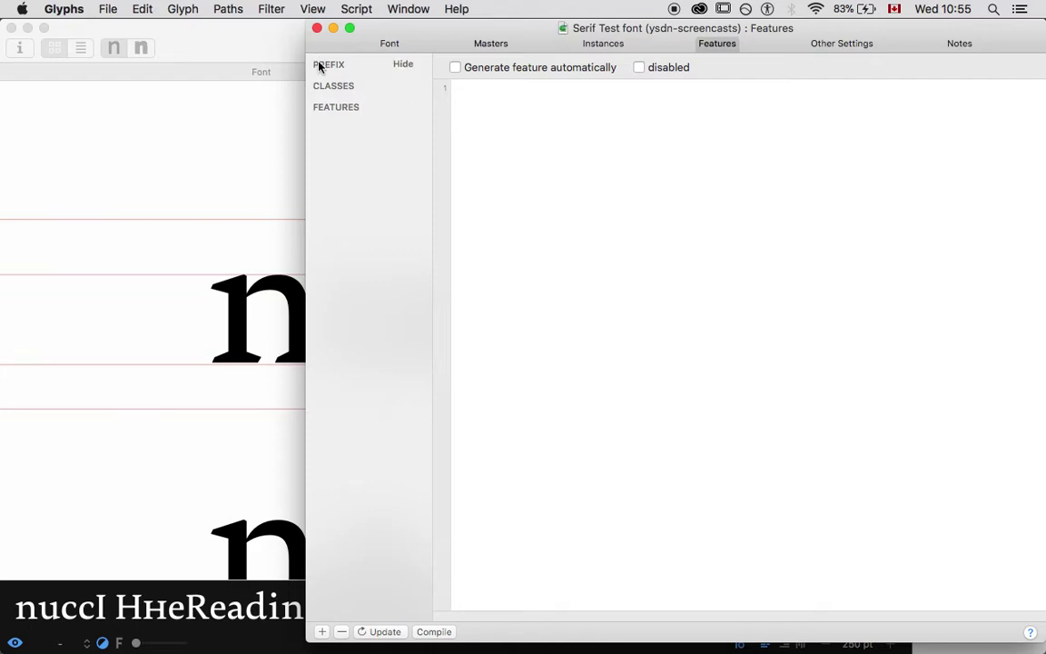
pyautogui.moveTo(332, 87)
pyautogui.click(381, 632)
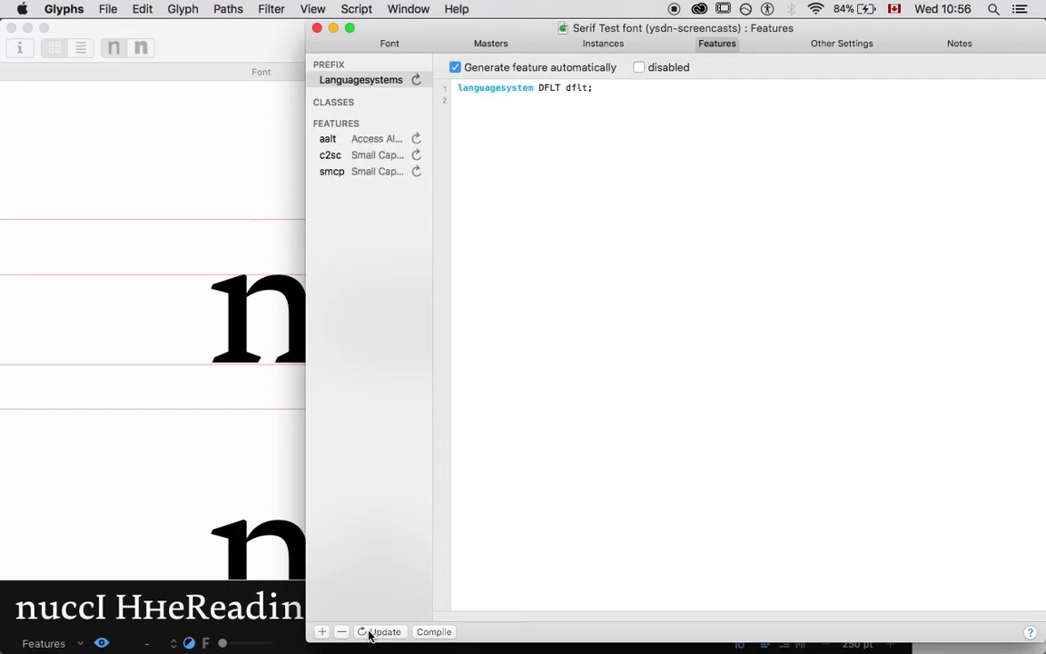
pyautogui.click(382, 177)
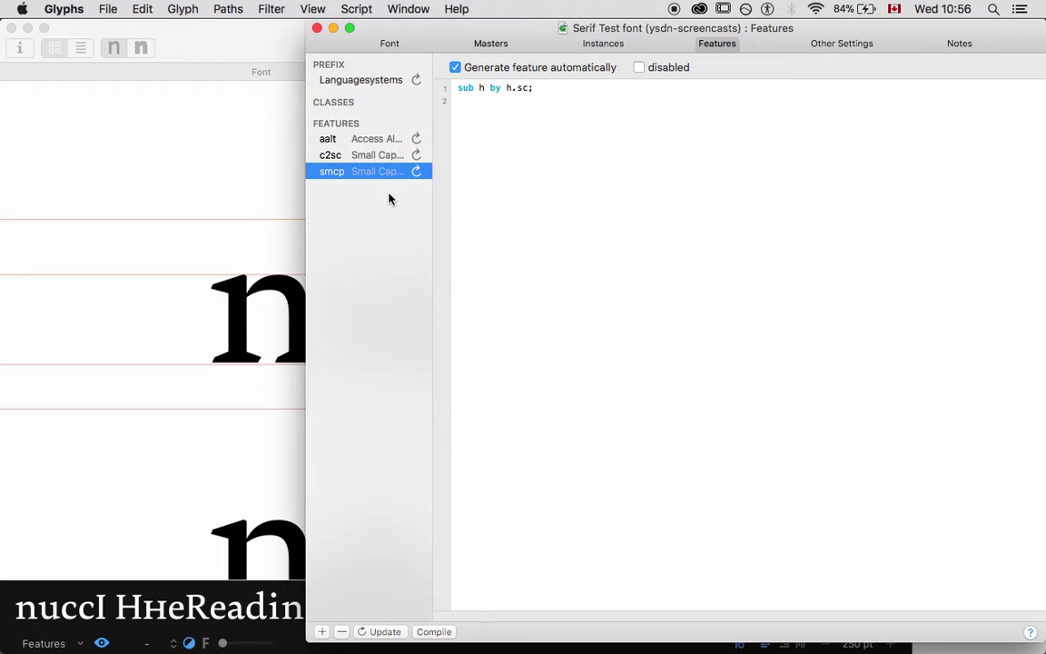
pyautogui.press('super+s')
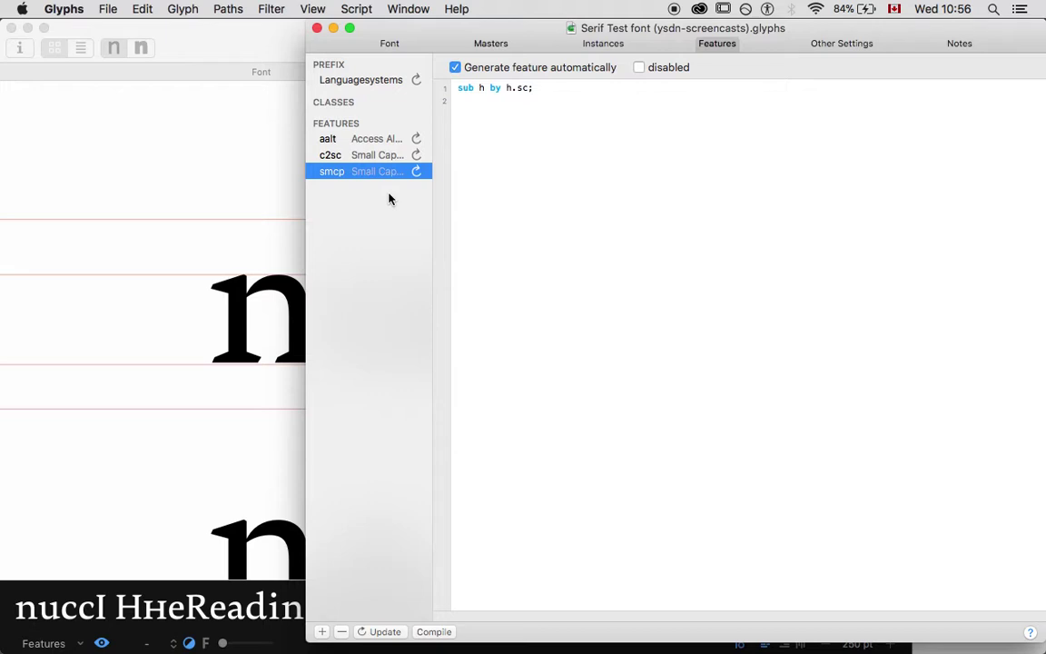
# - Examine the generated aalt feature code and the Languagesystems prefix, and close the font info
pyautogui.click(371, 143)
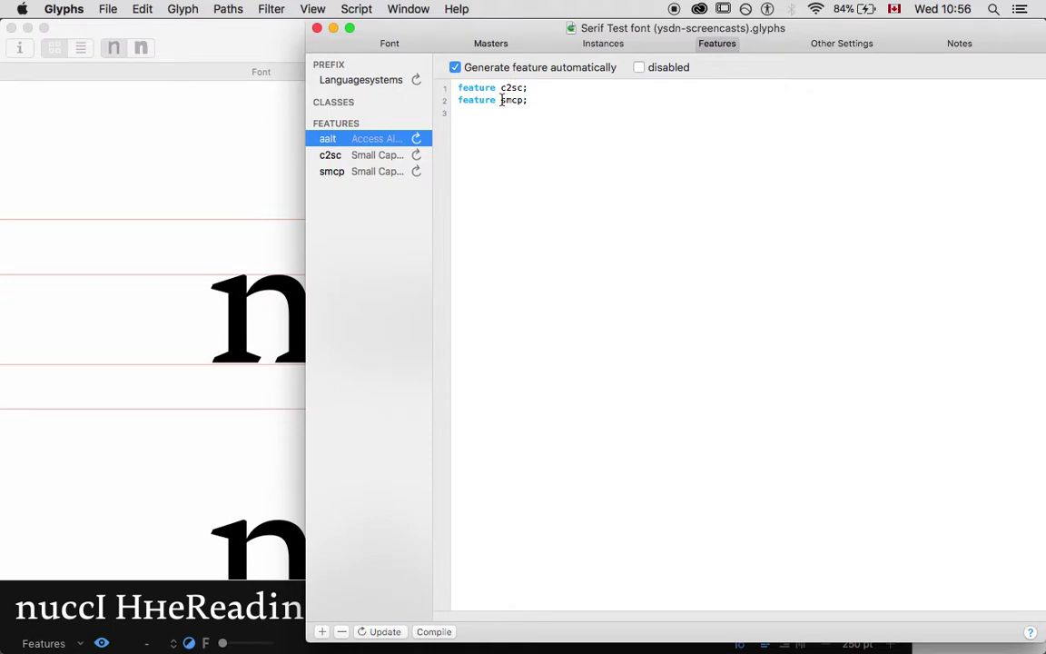
pyautogui.doubleClick(502, 100)
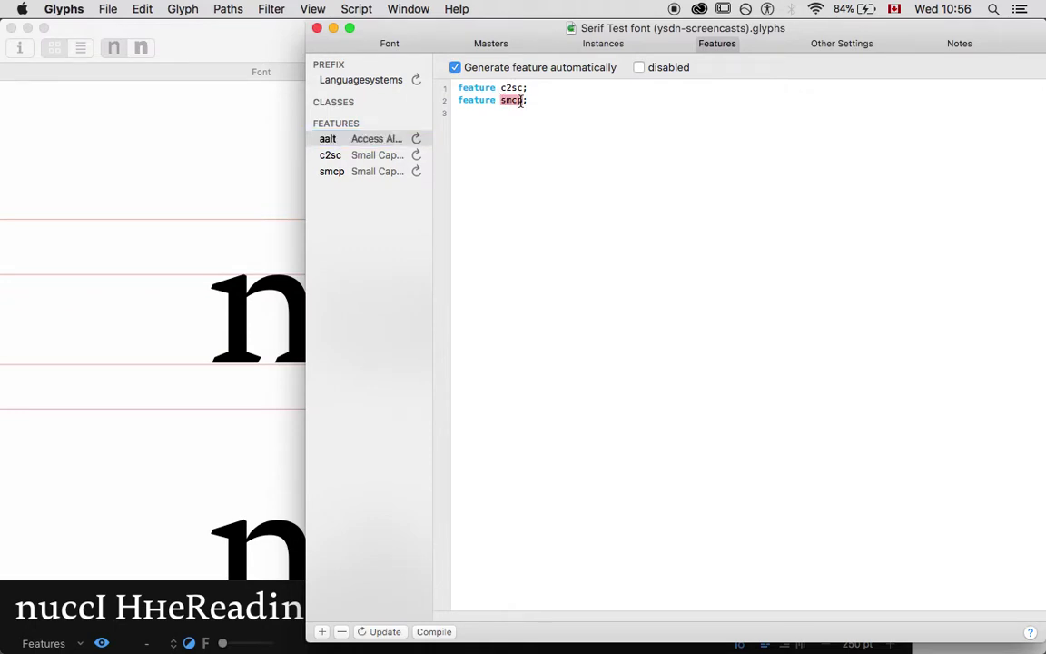
pyautogui.click(489, 149)
pyautogui.moveTo(539, 100); pyautogui.dragTo(456, 87)
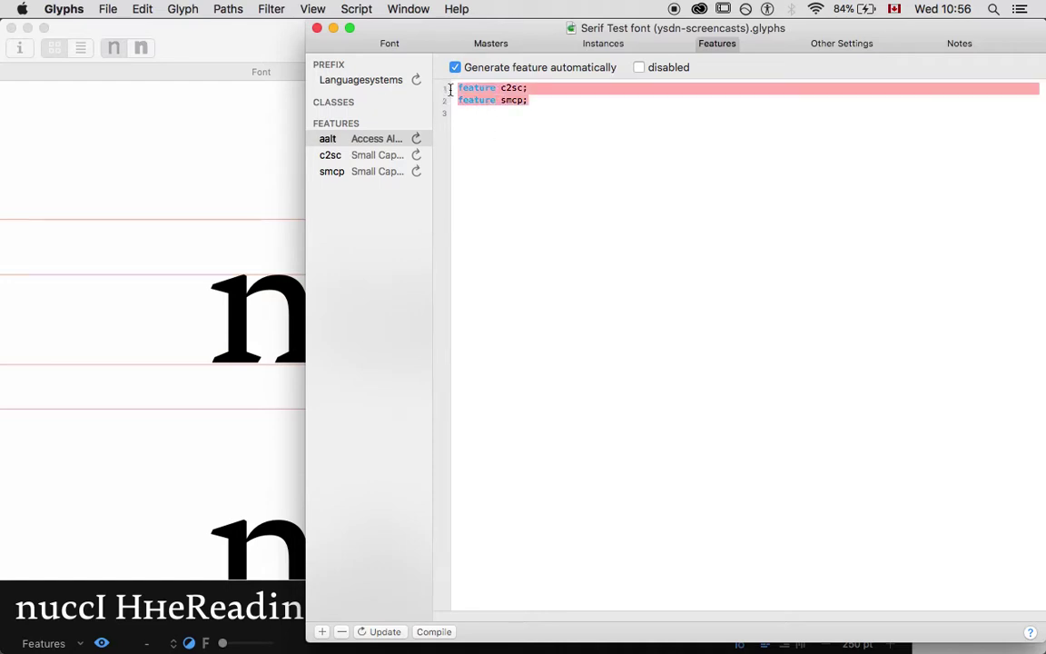
pyautogui.click(486, 142)
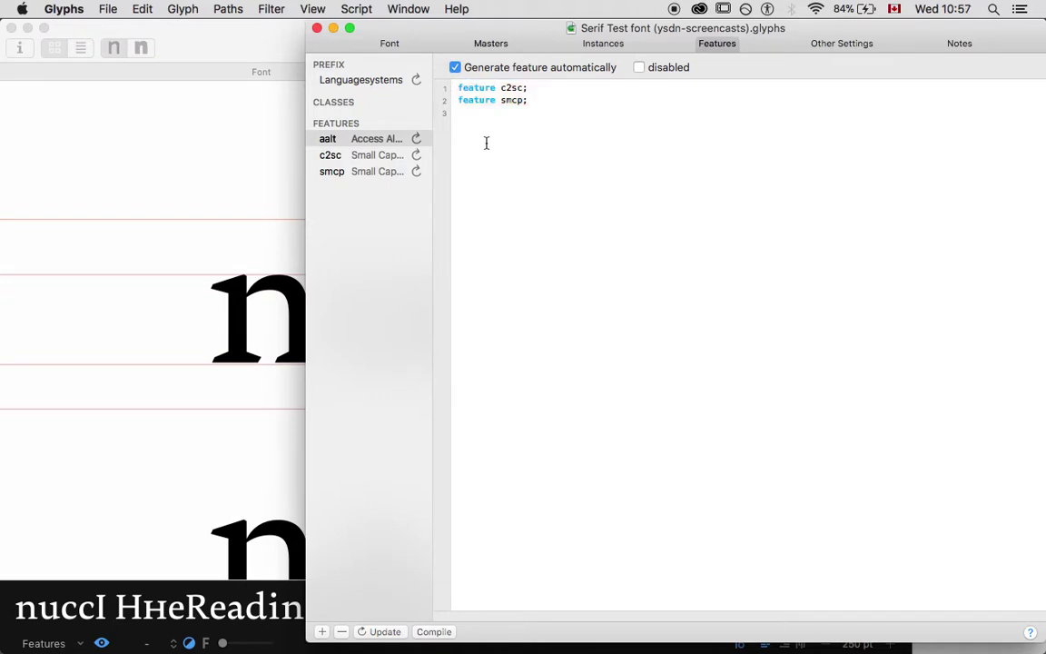
pyautogui.click(374, 82)
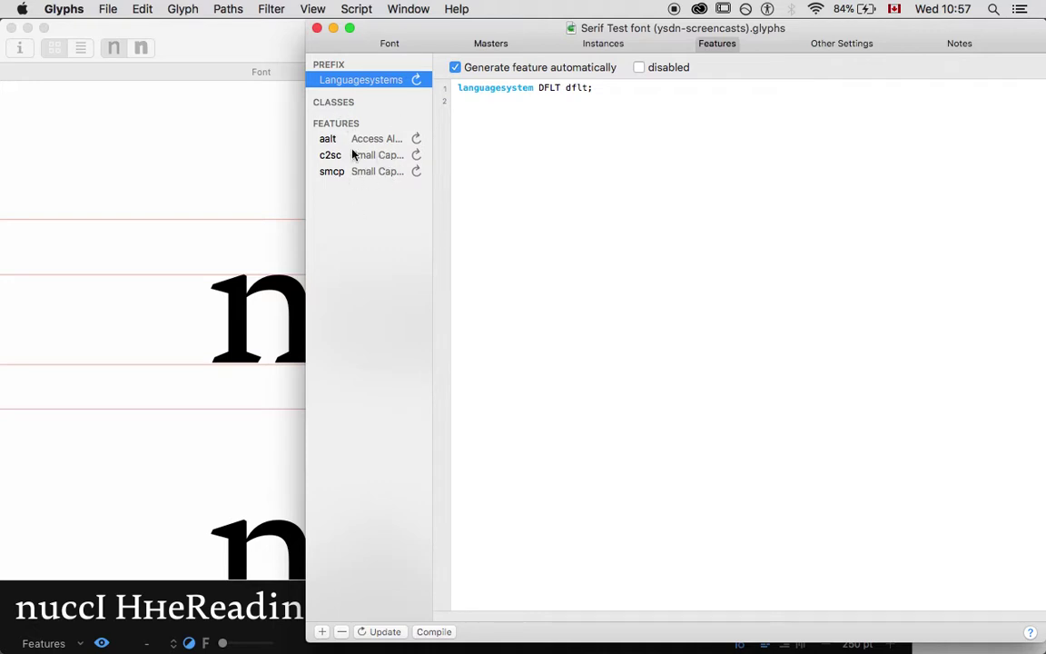
pyautogui.click(318, 30)
# - Insert a t between the c and the o of "naftcorn" in the sample text
pyautogui.scroll(-5, 412, 241)
pyautogui.hscroll(4, 412, 241)
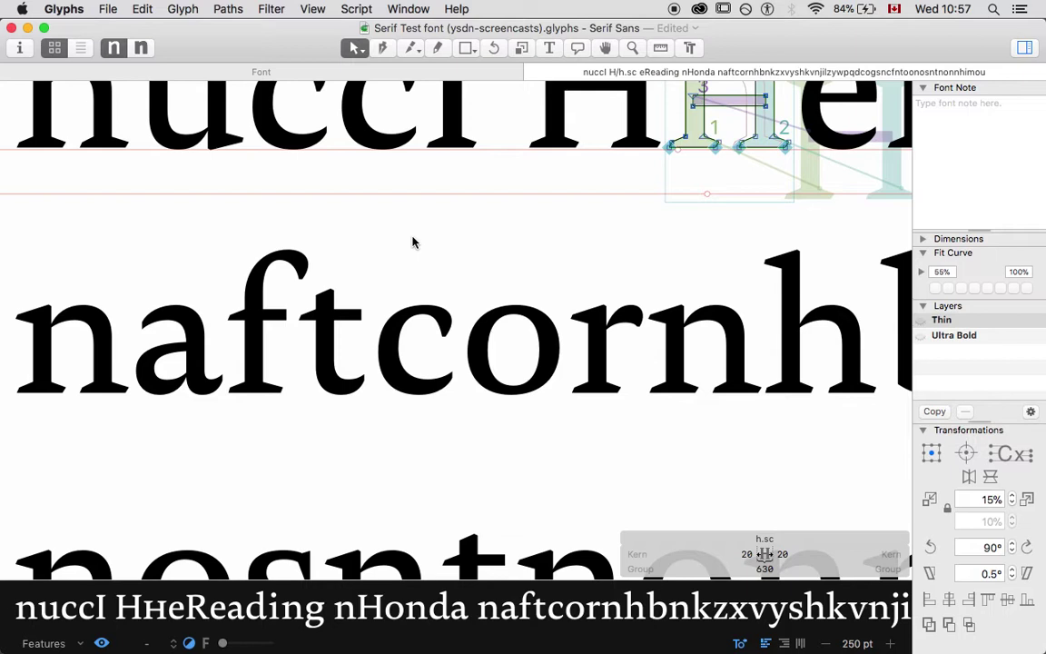
pyautogui.press('t')
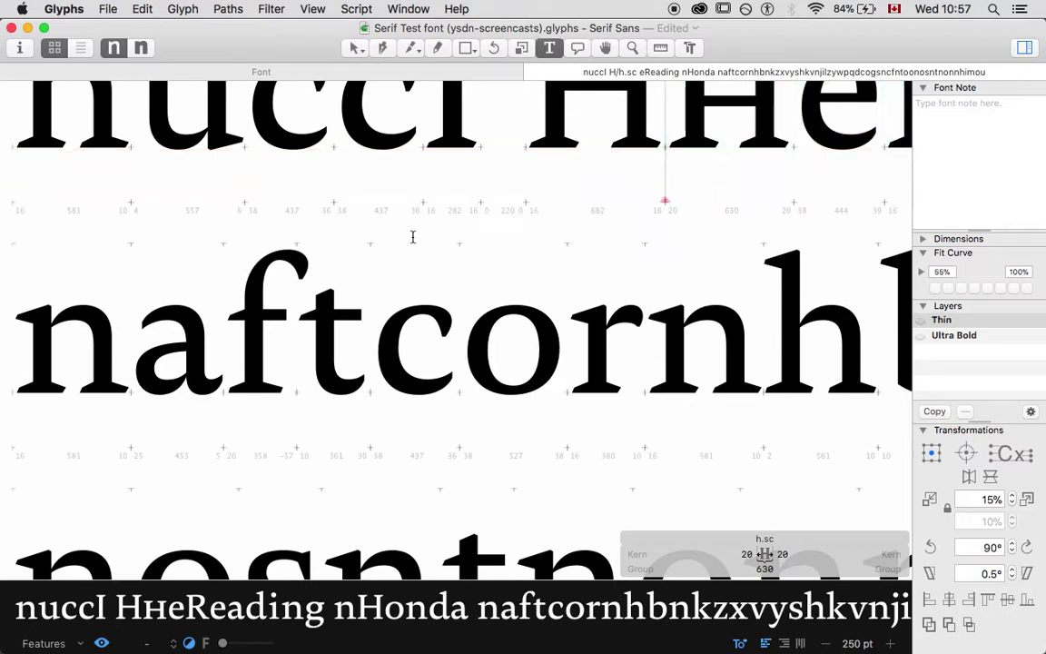
pyautogui.click(412, 237)
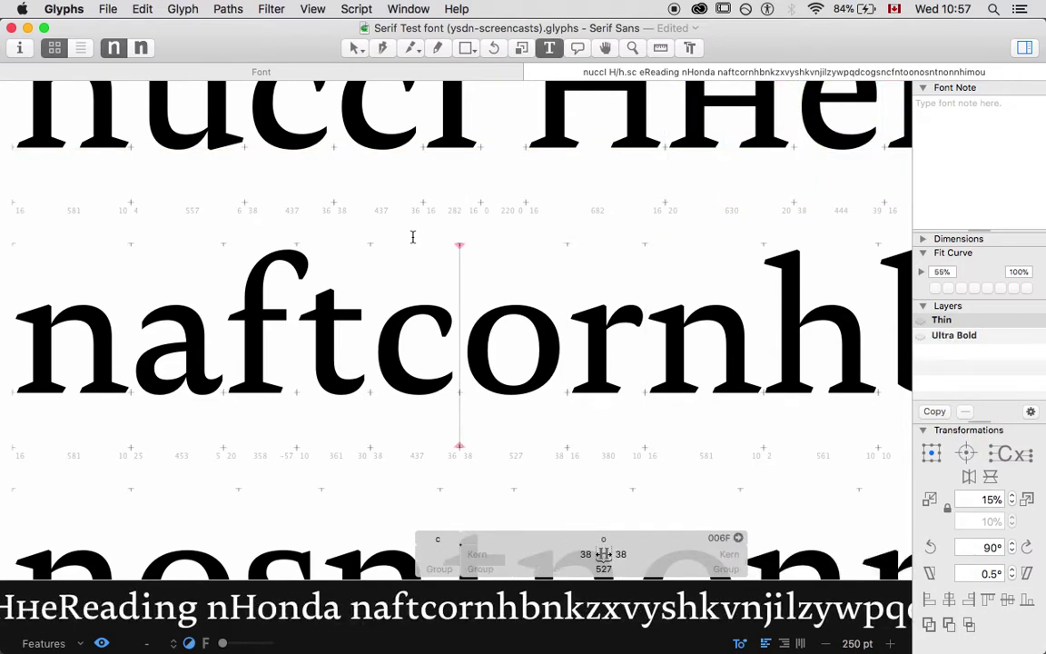
pyautogui.press('Left')
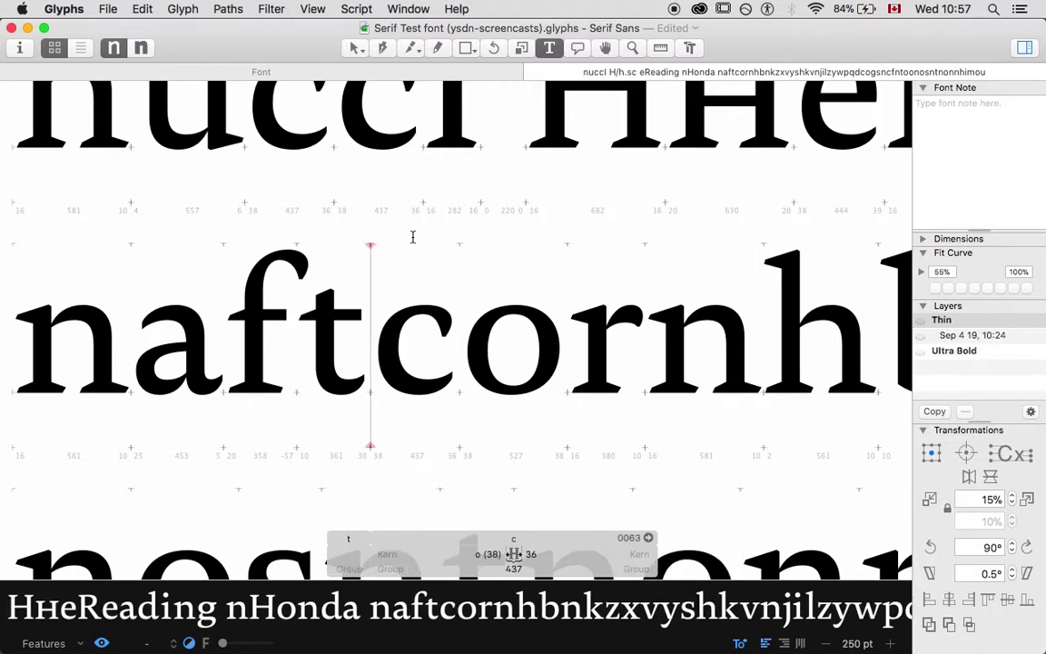
pyautogui.press('Left')
pyautogui.press('Right')
pyautogui.press('Right')
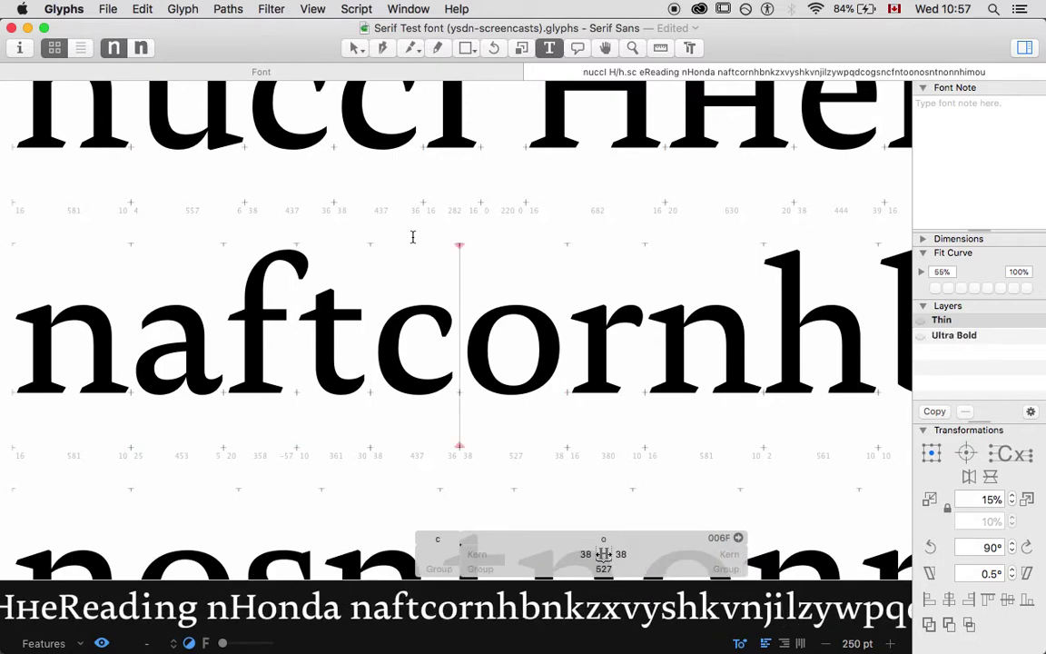
pyautogui.write('t')
pyautogui.press('Left')
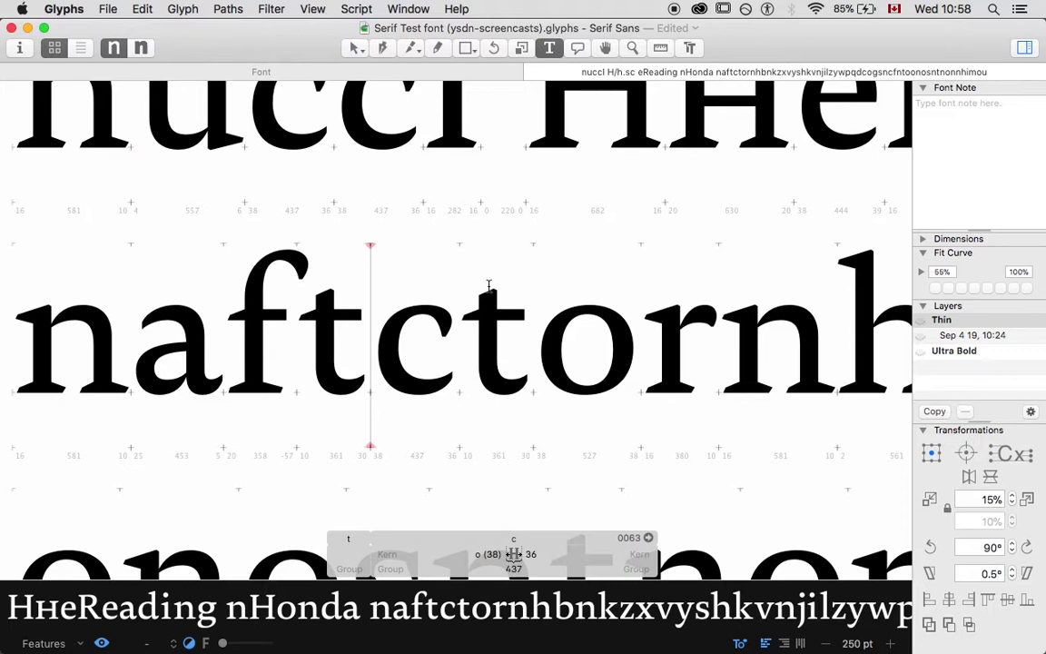
# - Replace the c before the newly inserted t with an s in the sample text
pyautogui.press('super+plus')
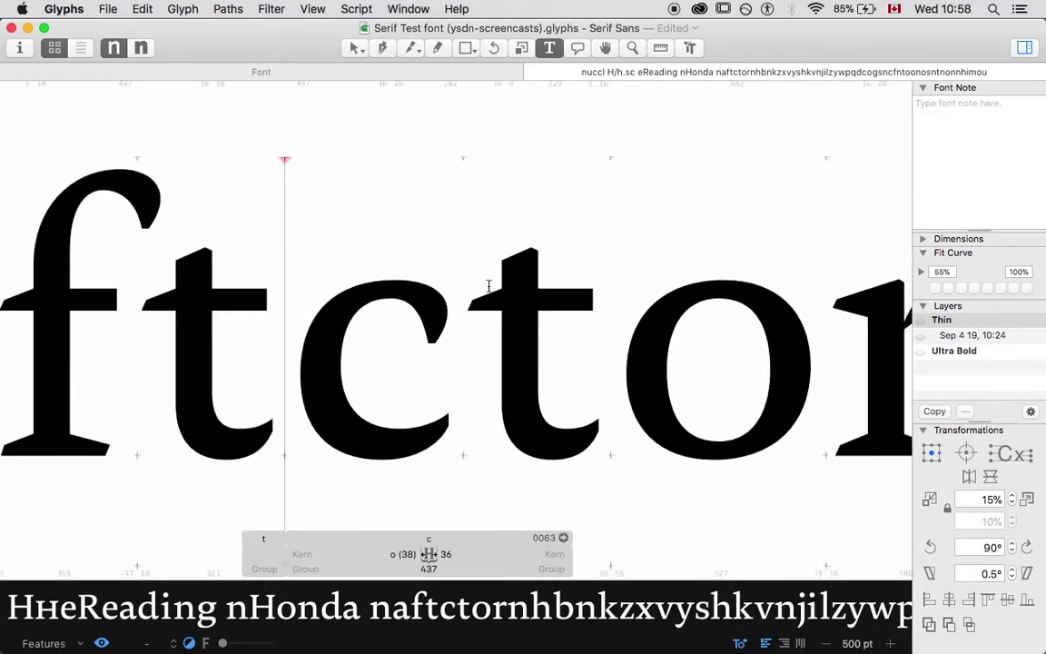
pyautogui.click(489, 285)
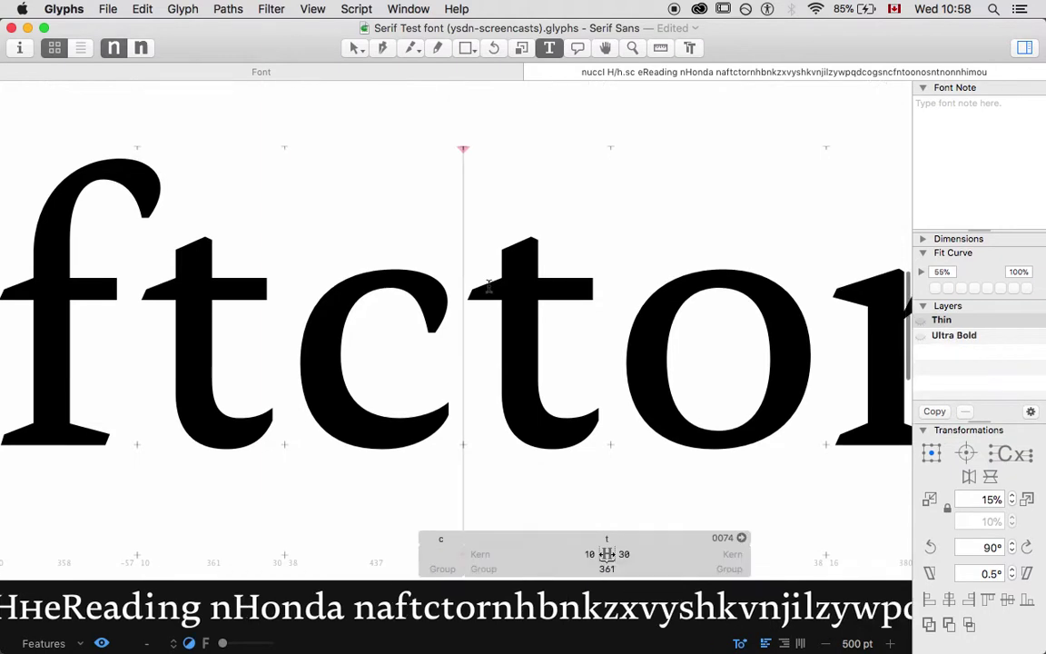
pyautogui.press('BackSpace')
pyautogui.write('s')
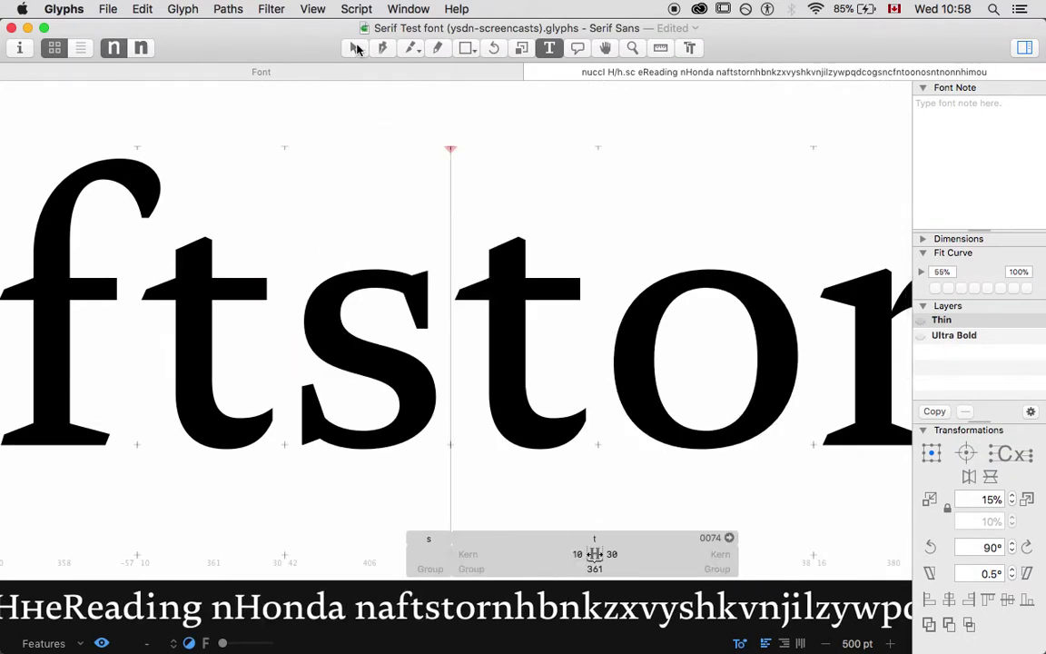
# - Duplicate the s glyph and rename the copy st.lig
pyautogui.press('Escape')
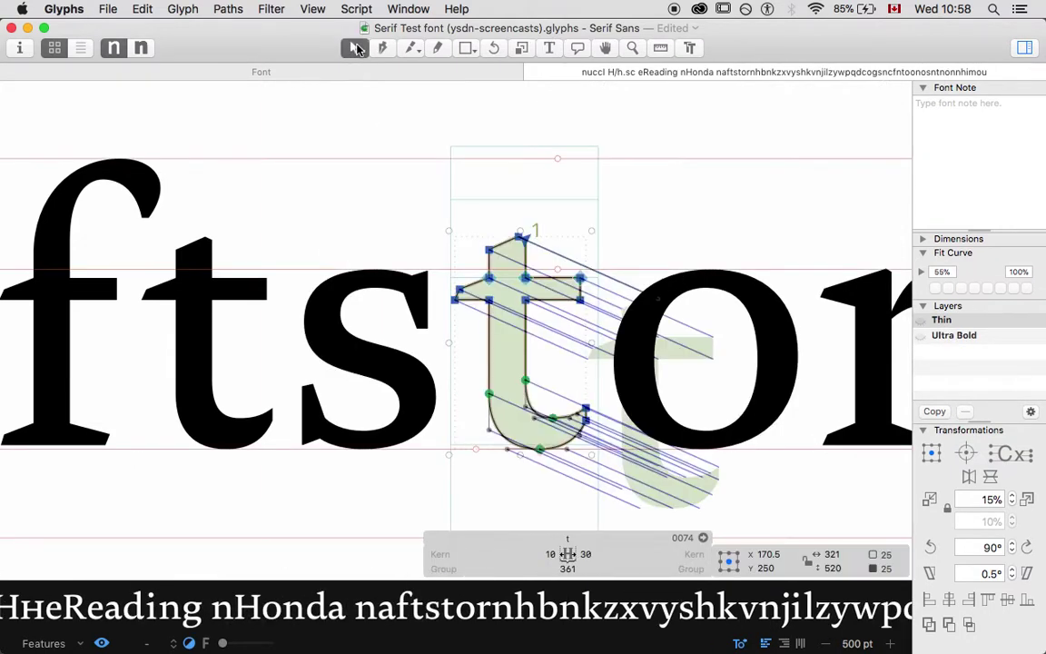
pyautogui.doubleClick(399, 332)
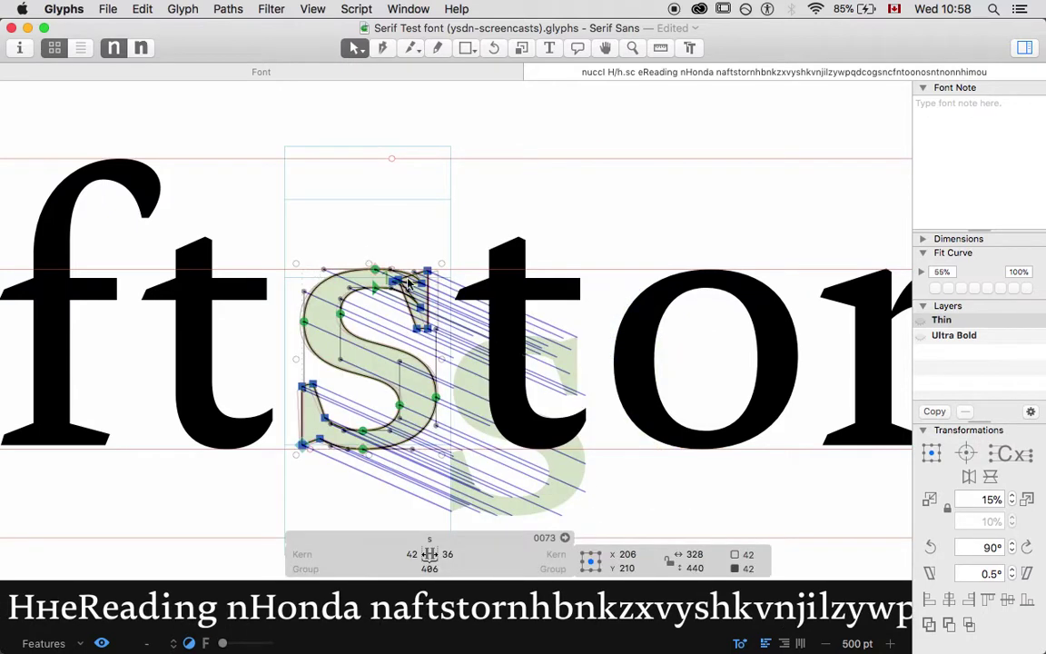
pyautogui.press('super+d')
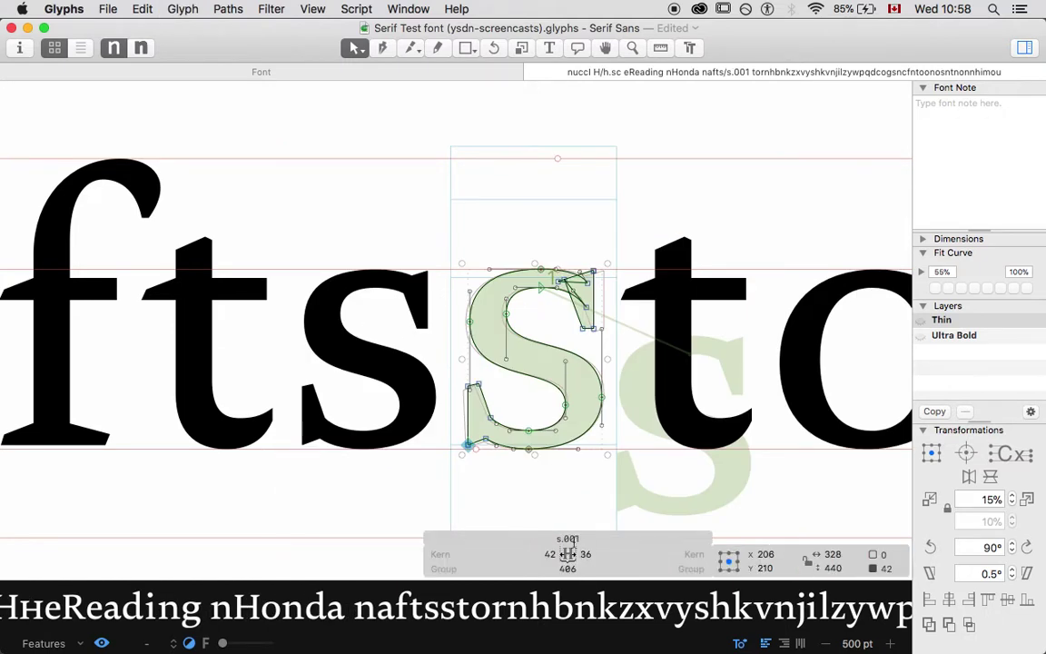
pyautogui.click(558, 538)
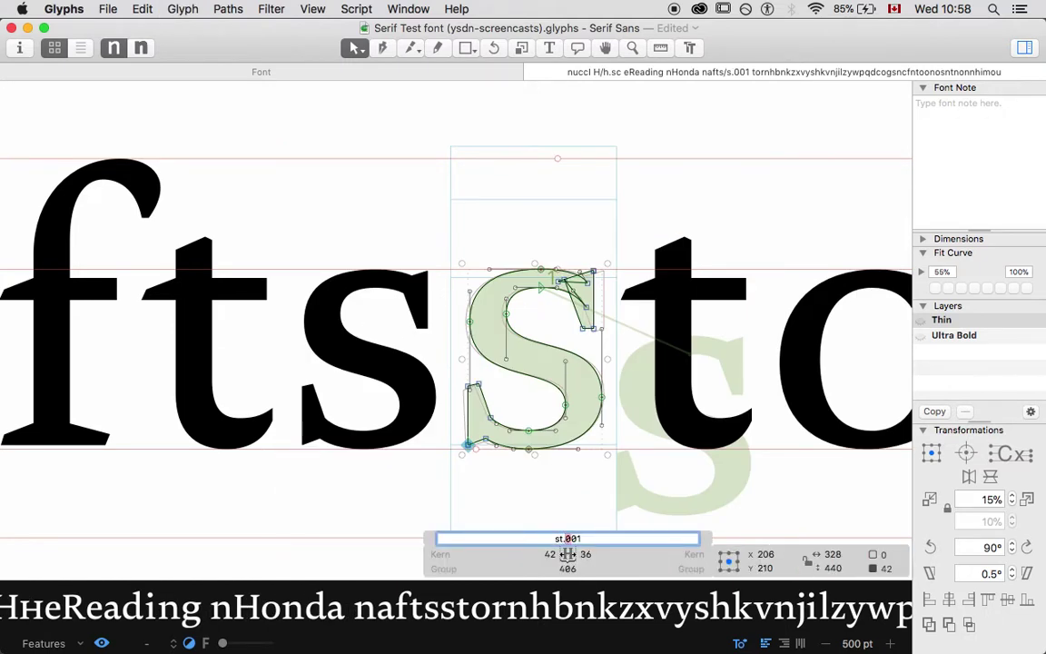
pyautogui.write('t.lig')
pyautogui.press('Return')
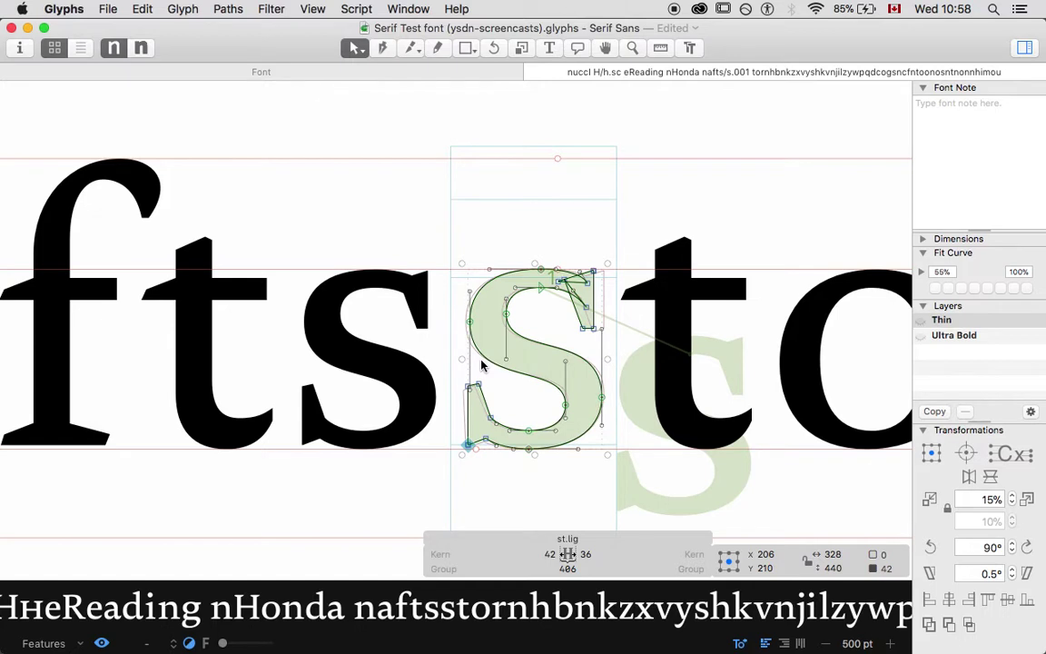
# - Copy the outline of the t into st.lig and move it to the right of the s, centred at X 576.5
pyautogui.hscroll(3, 483, 363)
pyautogui.doubleClick(599, 347)
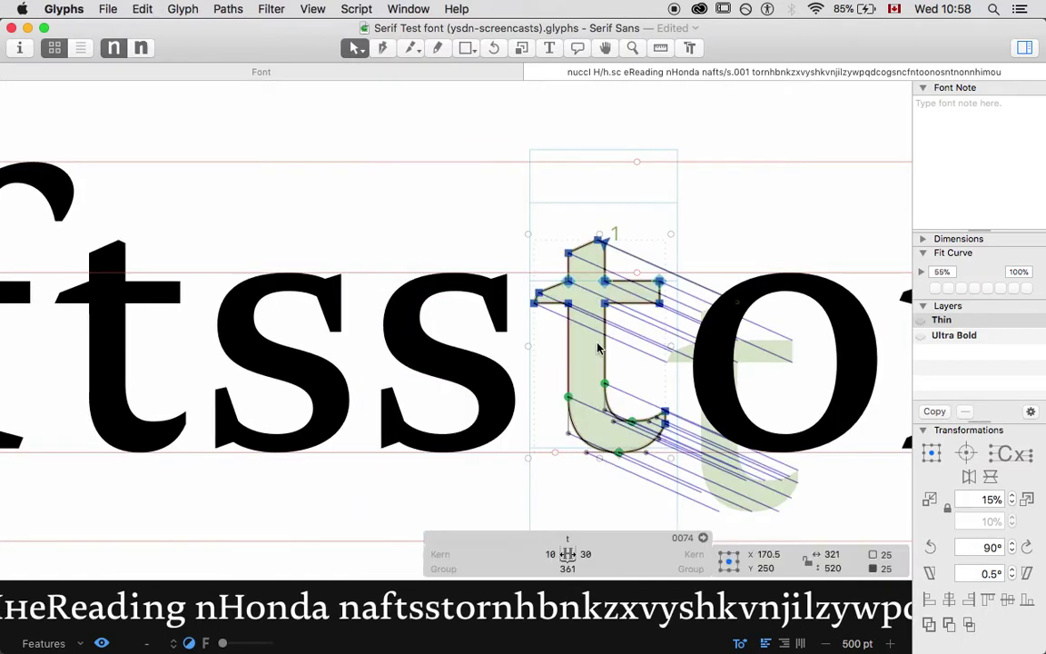
pyautogui.doubleClick(469, 317)
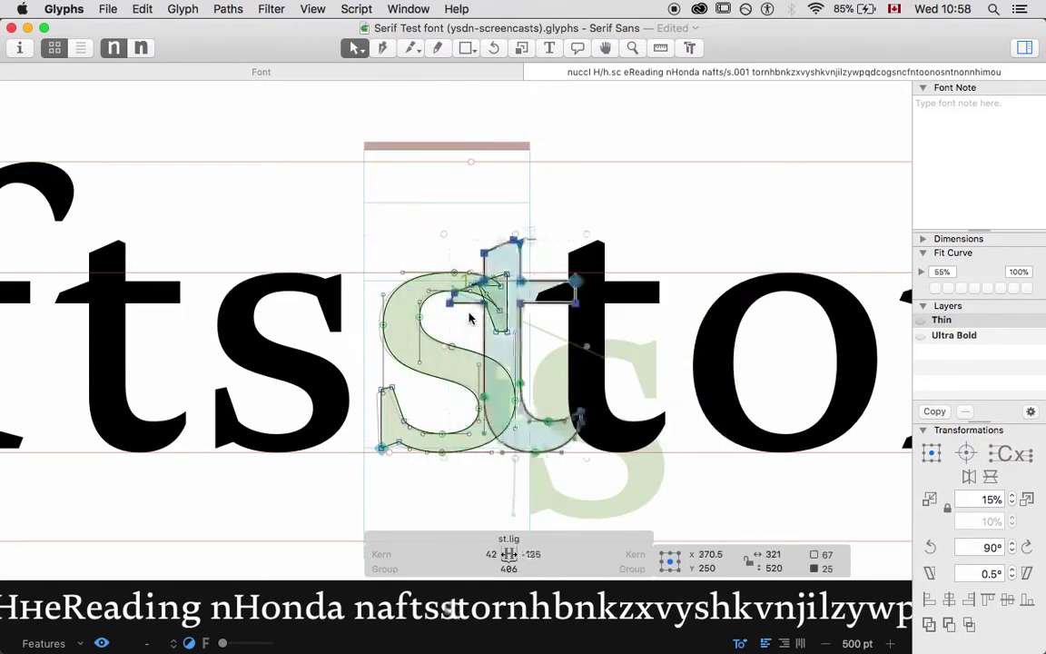
pyautogui.press('Right')
pyautogui.press('Right')
pyautogui.press('Right')
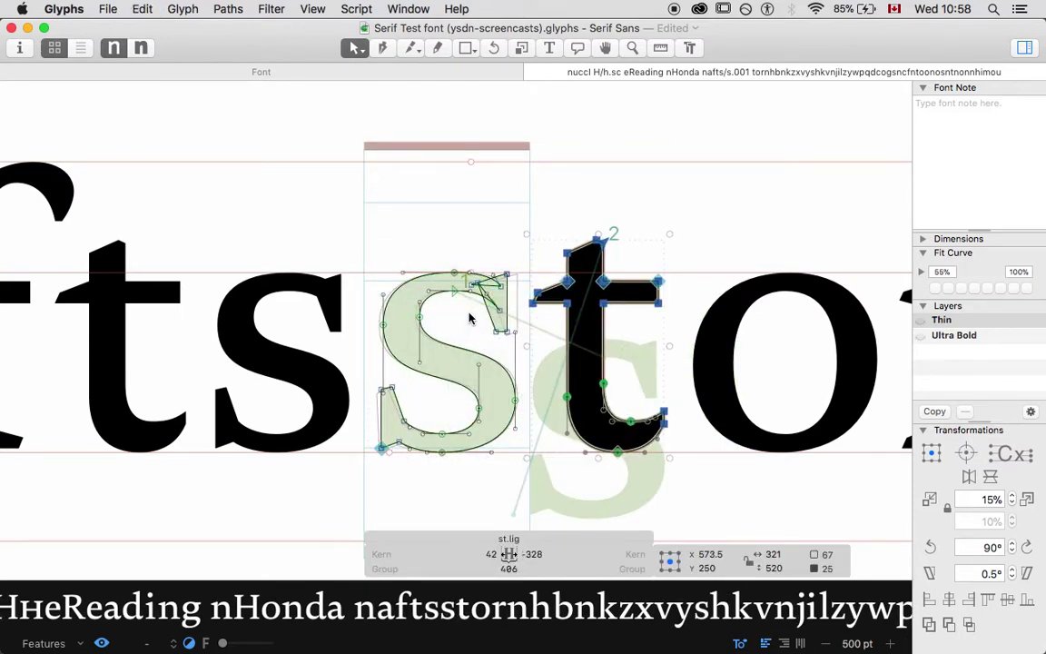
pyautogui.press('super+plus')
pyautogui.press('super+plus')
pyautogui.hscroll(6, 468, 318)
pyautogui.scroll(5, 469, 317)
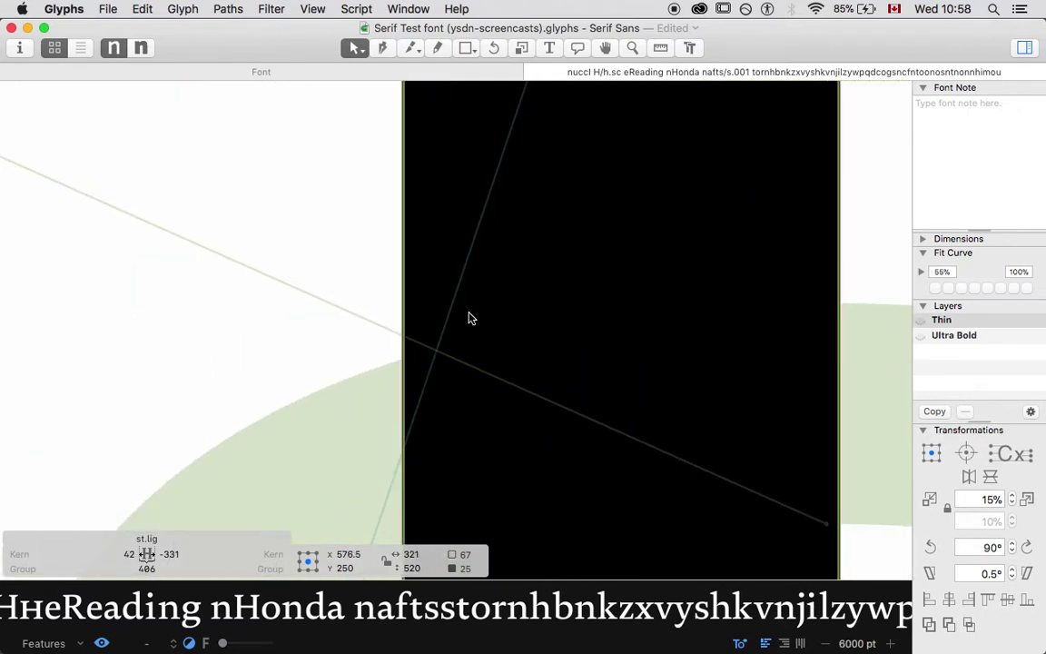
pyautogui.scroll(-10, 470, 318)
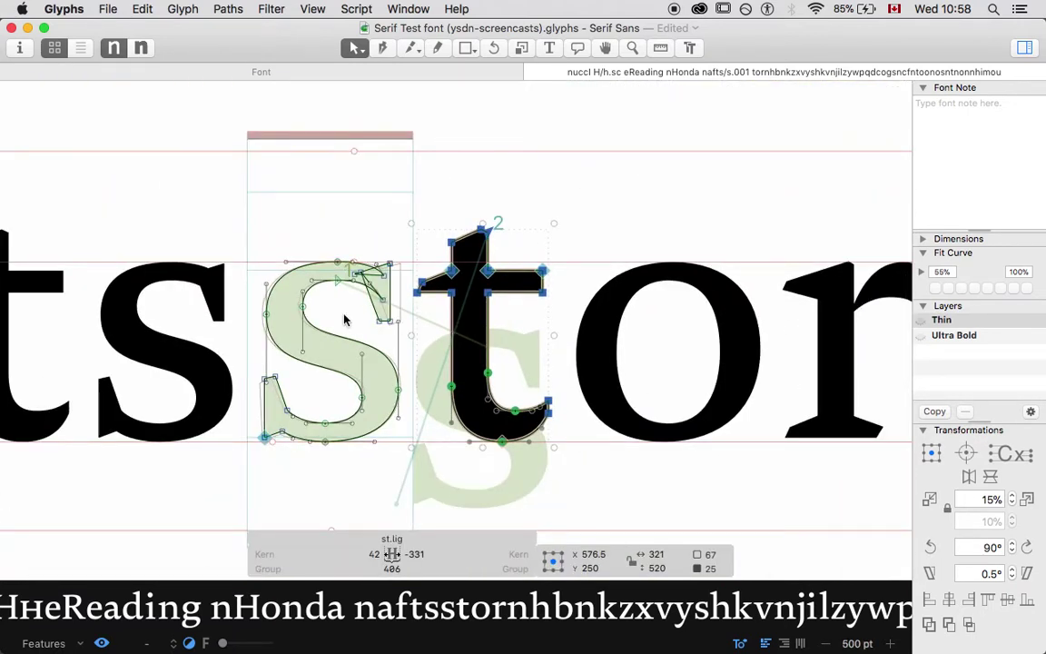
# - Link st.lig's right sidebearing to t and its left sidebearing to s
pyautogui.click(344, 318)
pyautogui.click(413, 554)
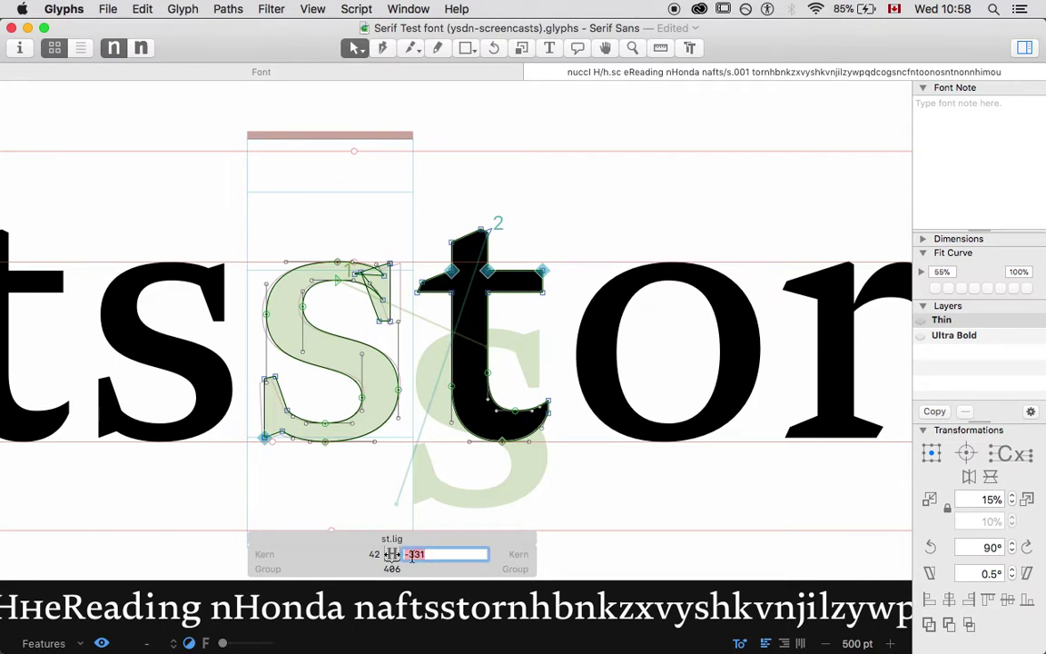
pyautogui.write('t')
pyautogui.press('Return')
pyautogui.click(371, 556)
pyautogui.write('s')
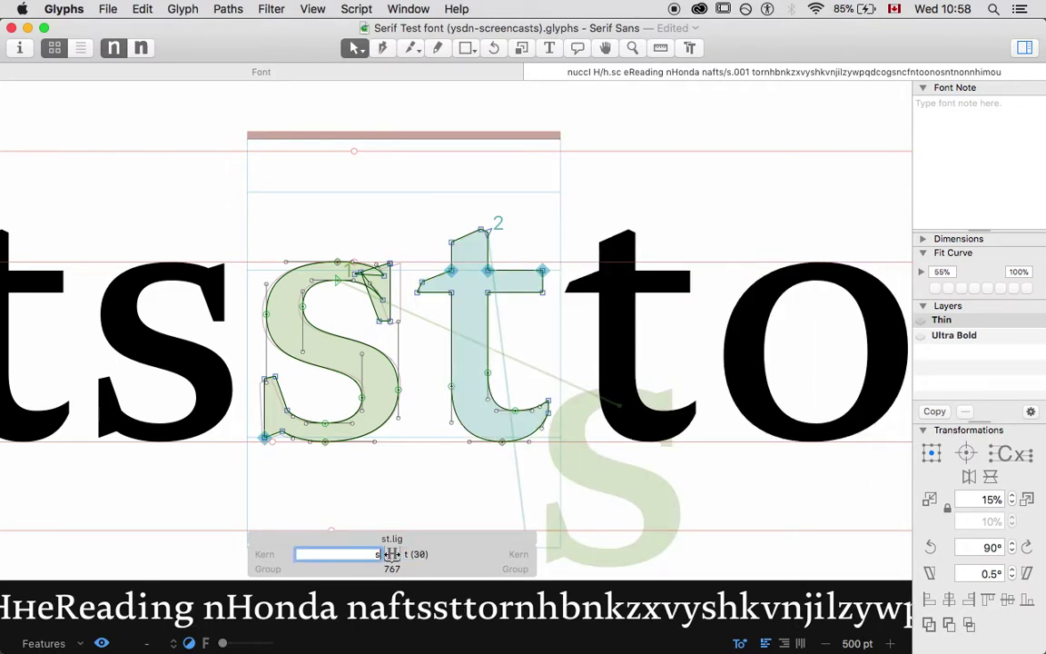
pyautogui.press('Return')
pyautogui.press('space')
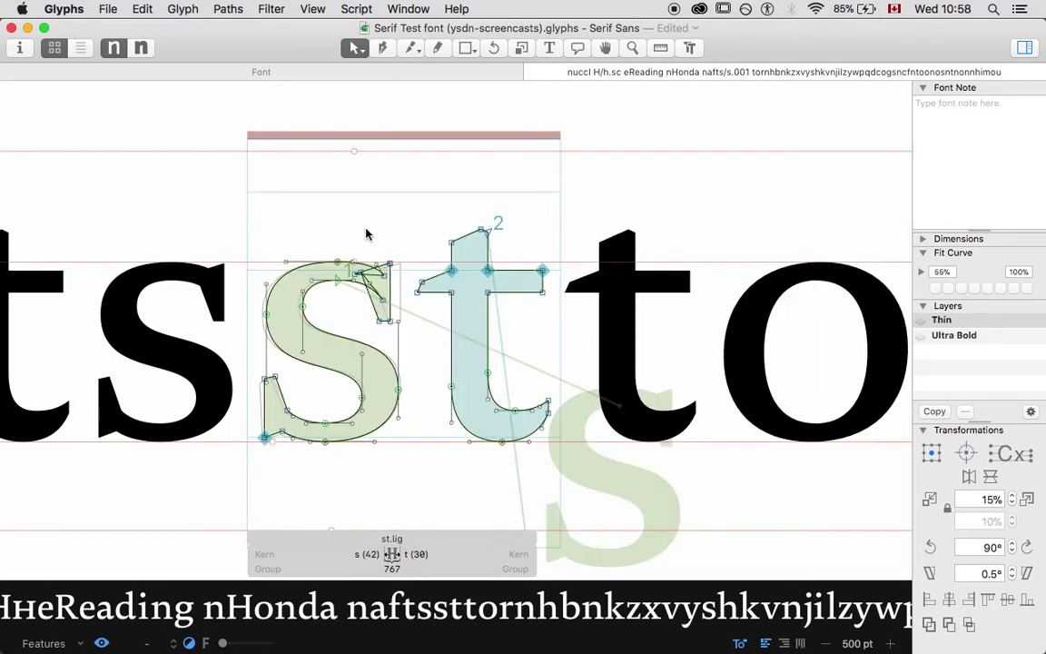
# - Examine the gap between the upper parts of the s and t outlines in st.lig at close range
pyautogui.press('super+a')
pyautogui.press('super+j')
pyautogui.press('super+plus')
pyautogui.press('super+plus')
pyautogui.press('super+plus')
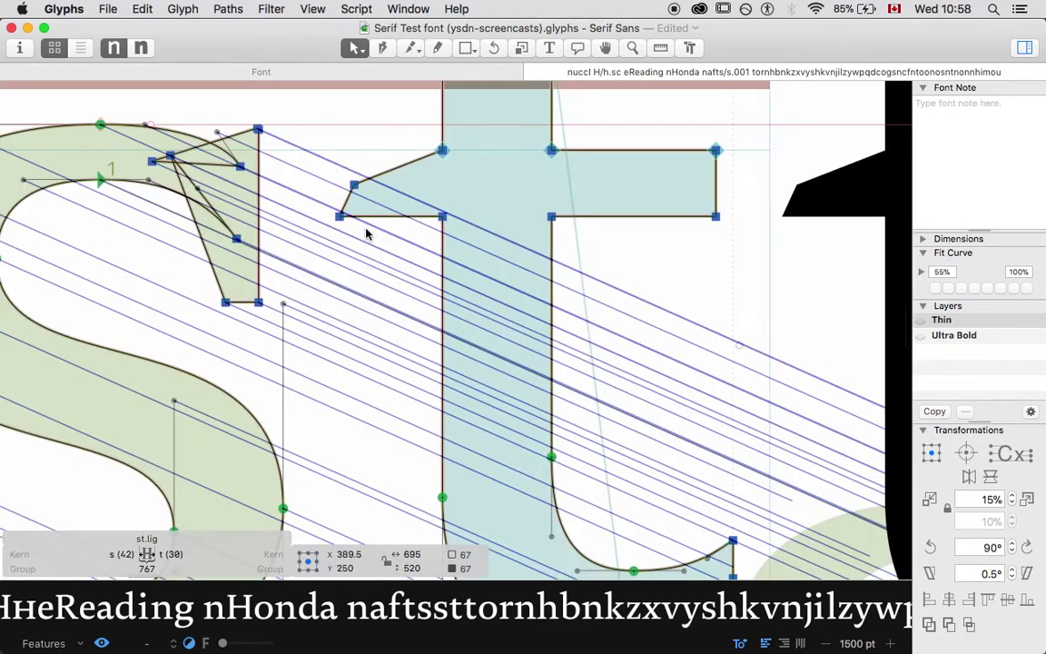
pyautogui.scroll(5, 366, 234)
pyautogui.hscroll(-6, 366, 234)
pyautogui.click(383, 221)
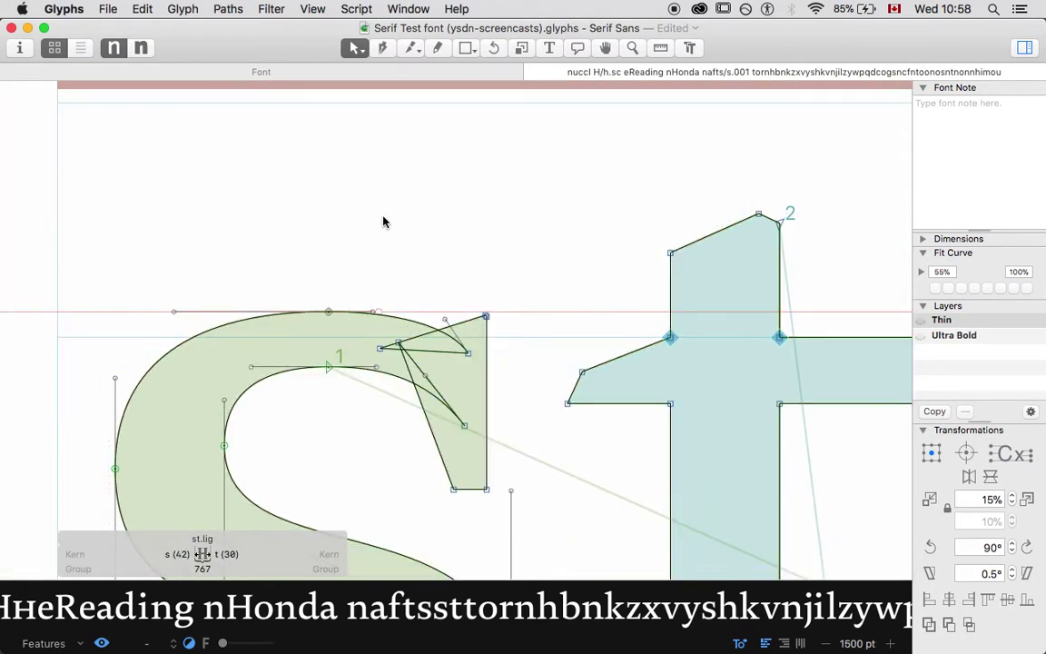
pyautogui.scroll(-5, 383, 221)
pyautogui.hscroll(4, 383, 221)
pyautogui.scroll(1, 383, 222)
pyautogui.doubleClick(511, 302)
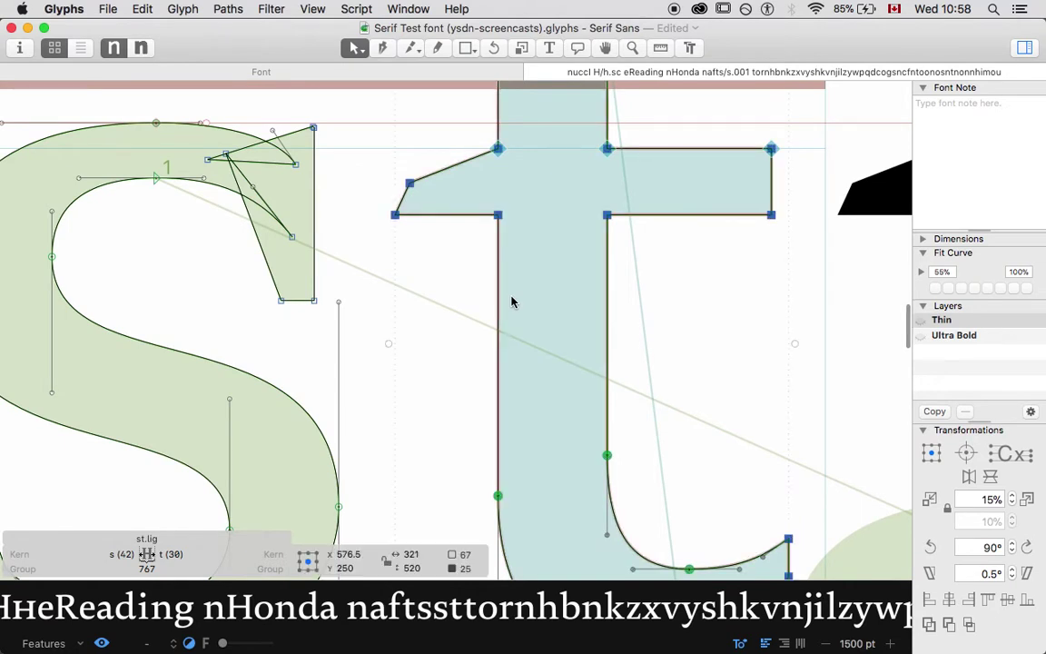
pyautogui.scroll(3, 217, 294)
pyautogui.hscroll(-4, 217, 294)
pyautogui.click(217, 296)
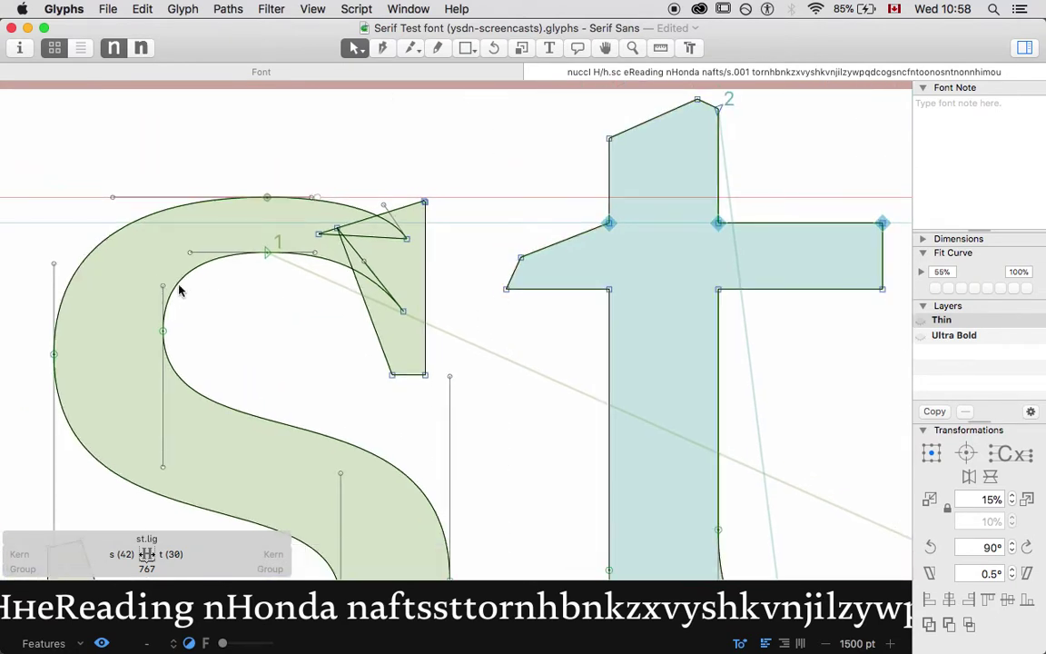
# - Paste a second s outline, rotate it 90° clockwise, flip it vertically and centre it at X 406, Y 610
pyautogui.press('super+a')
pyautogui.press('super+v')
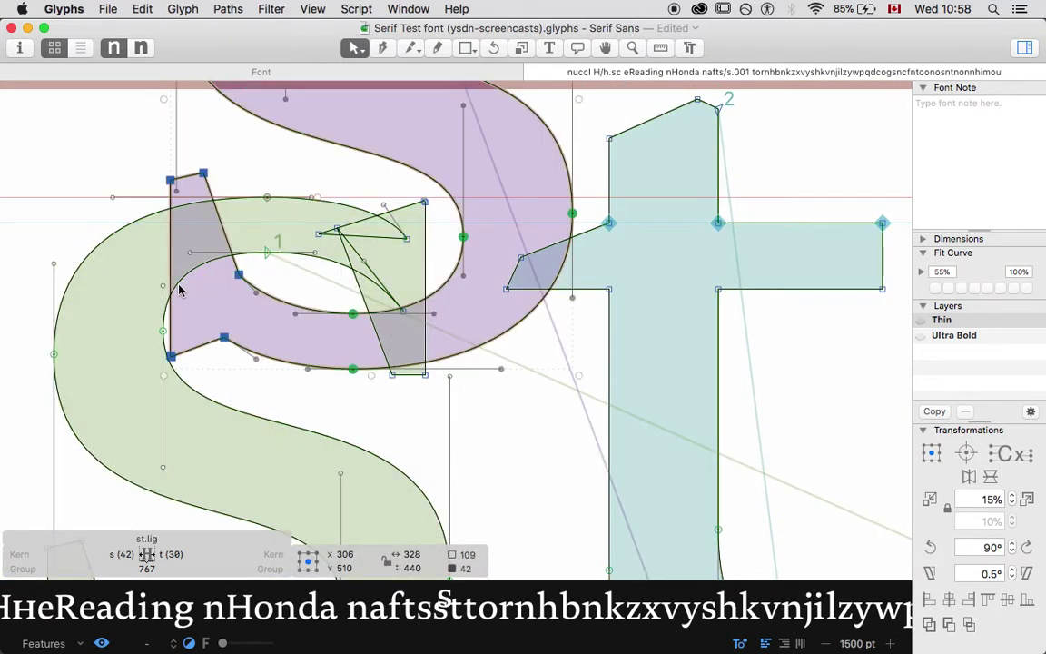
pyautogui.scroll(-5, 179, 289)
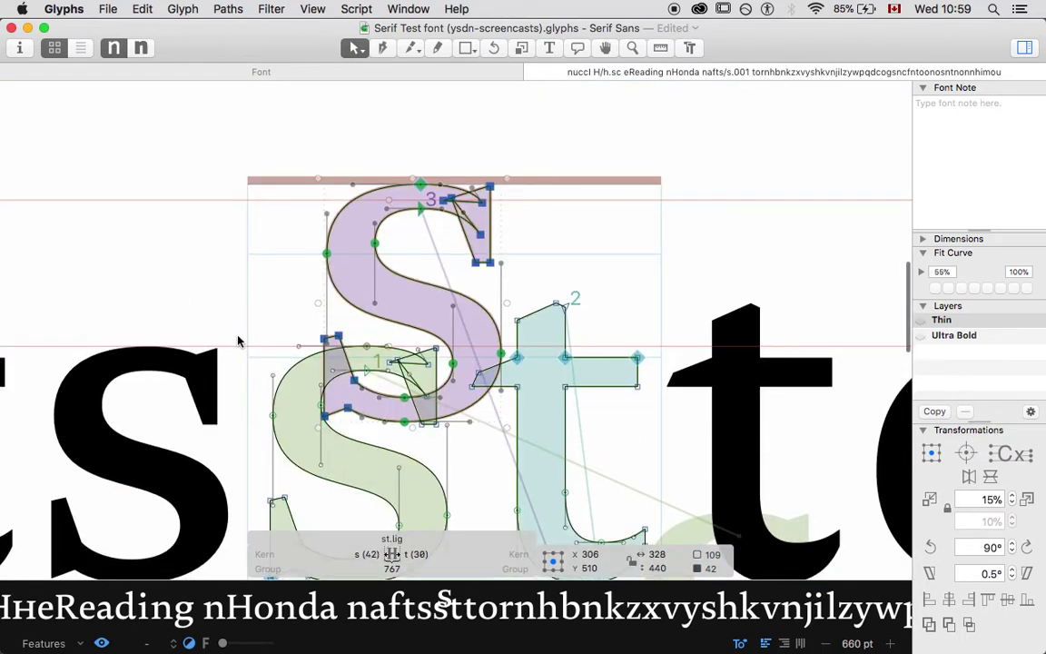
pyautogui.click(1026, 546)
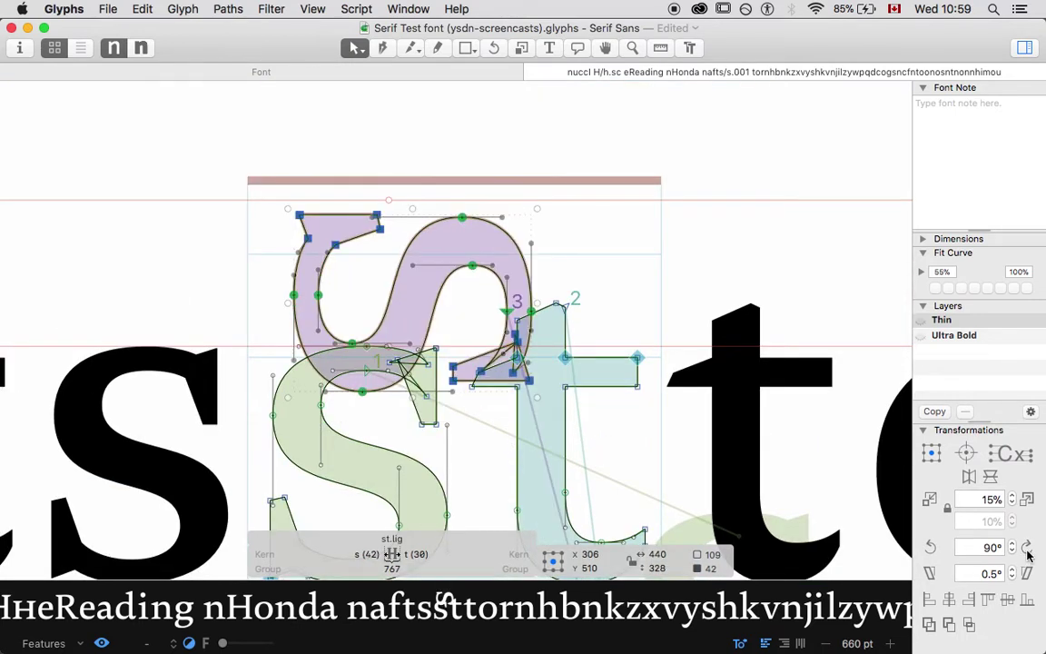
pyautogui.click(991, 480)
pyautogui.press('super+Right')
pyautogui.press('super+Up')
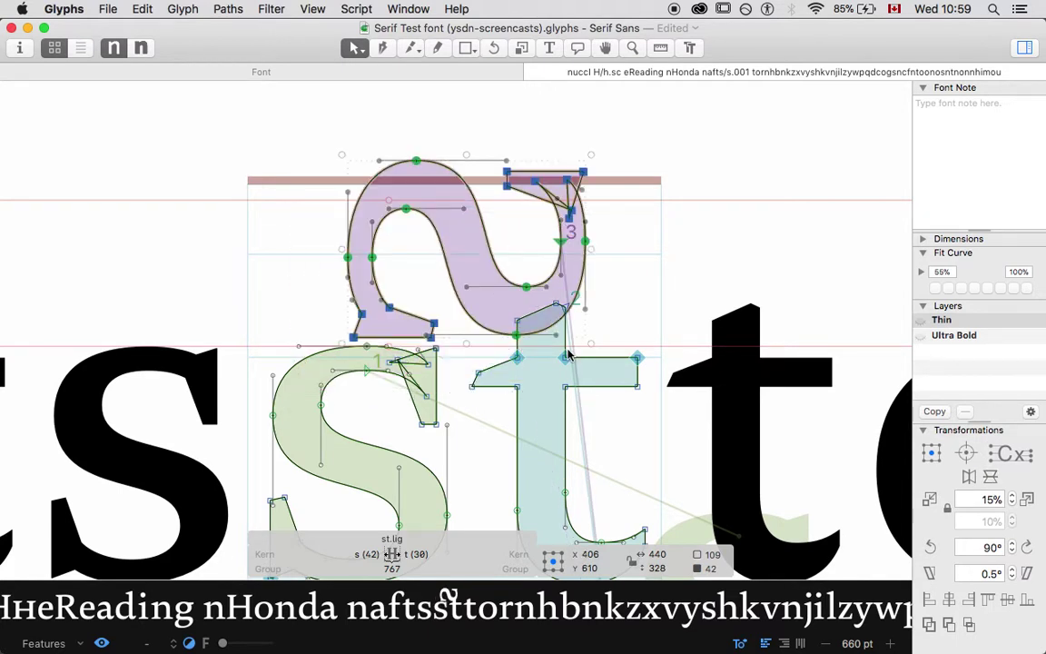
# - Cut the rotated s across its middle with the Knife and delete the right-hand part, keeping the arch
pyautogui.press('e')
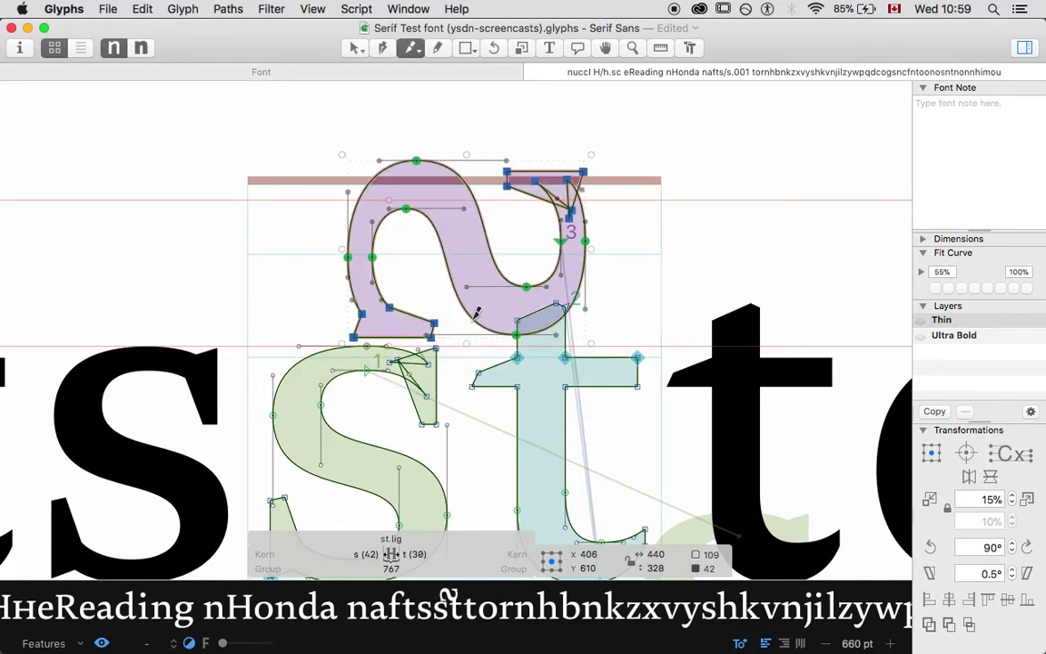
pyautogui.moveTo(465, 323); pyautogui.dragTo(517, 246)
pyautogui.press('v')
pyautogui.doubleClick(524, 289)
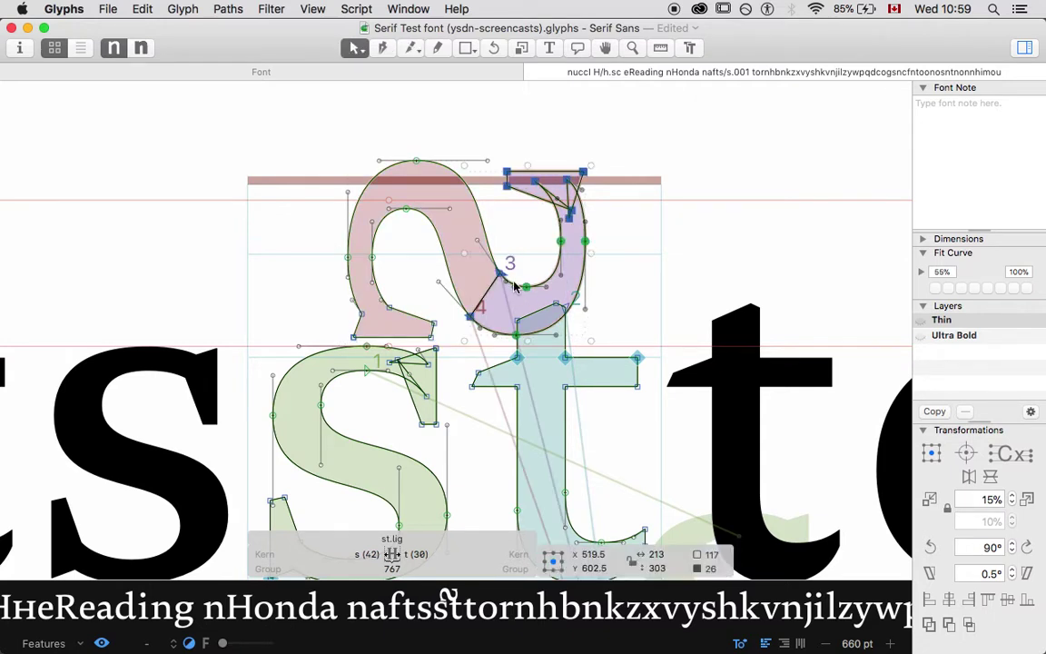
pyautogui.press('Delete')
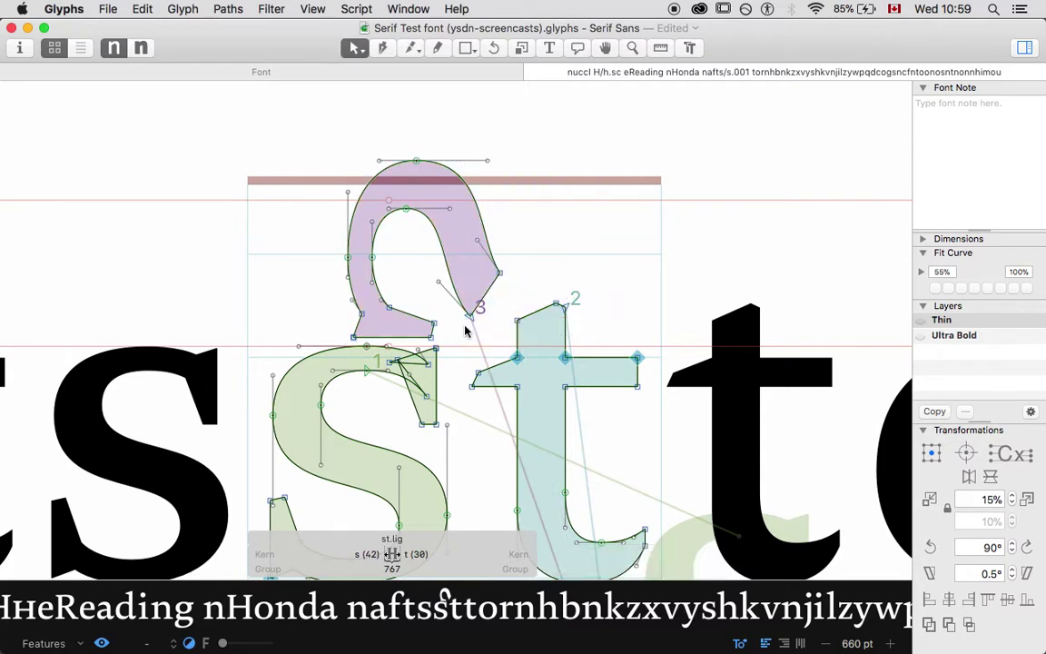
# - Delete the serif nodes at the lower-left end of the arch, leaving a plain stroke end
pyautogui.click(354, 337)
pyautogui.moveTo(411, 316); pyautogui.dragTo(450, 342)
pyautogui.press('Delete')
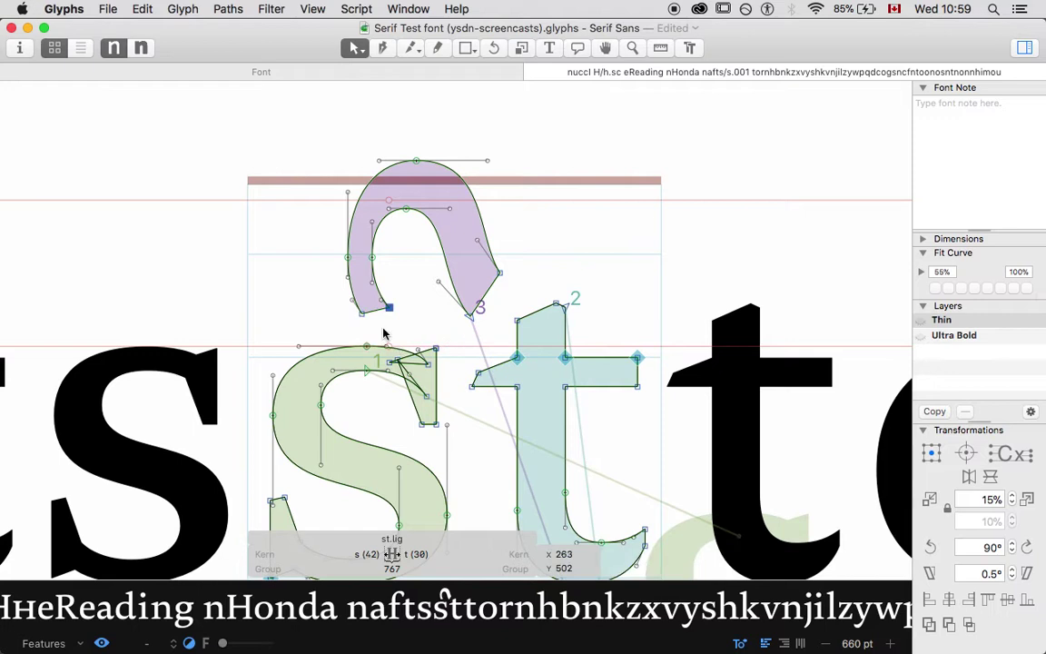
# - Move the arch down and right to centre it at X 408, Y 519.5, bridging s and t, and preview the result
pyautogui.doubleClick(378, 227)
pyautogui.press('super+Down')
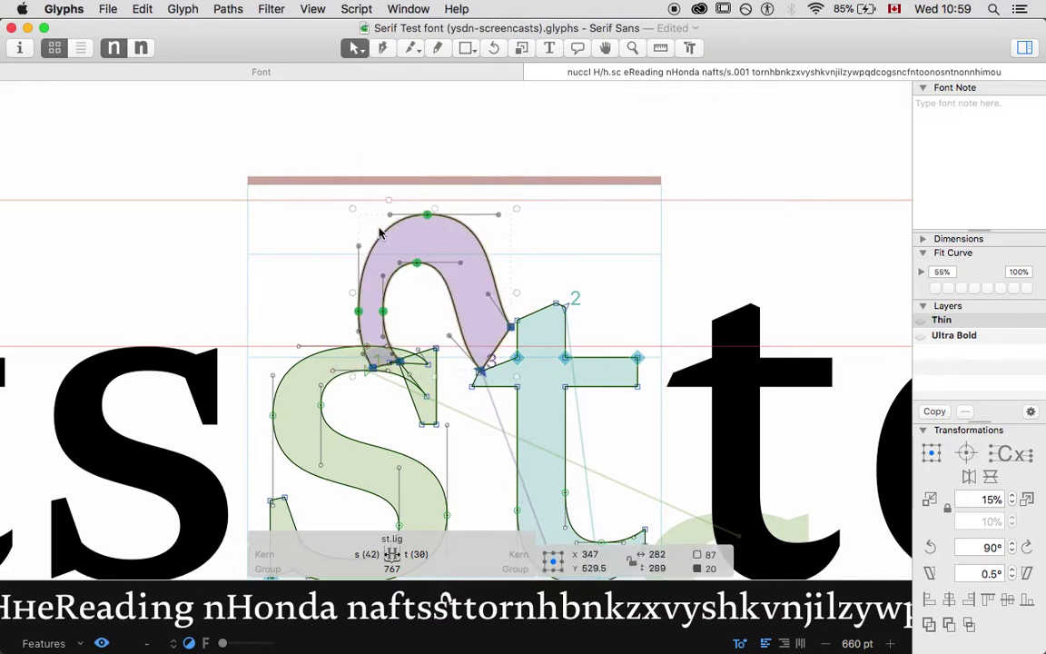
pyautogui.hotkey('shift', 'Right')
pyautogui.hotkey('shift', 'Right')
pyautogui.hotkey('shift', 'Right')
pyautogui.hotkey('shift', 'Right')
pyautogui.hotkey('shift', 'Right')
pyautogui.hotkey('shift', 'Right')
pyautogui.hotkey('shift', 'Down')
pyautogui.press('Right')
pyautogui.press('space')
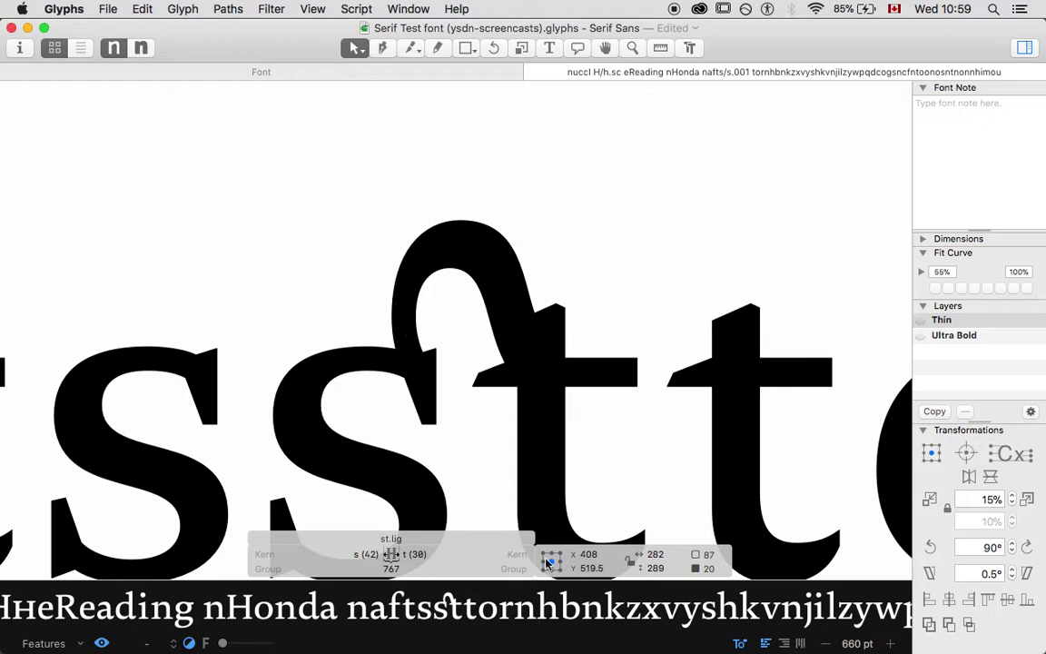
pyautogui.press('space')
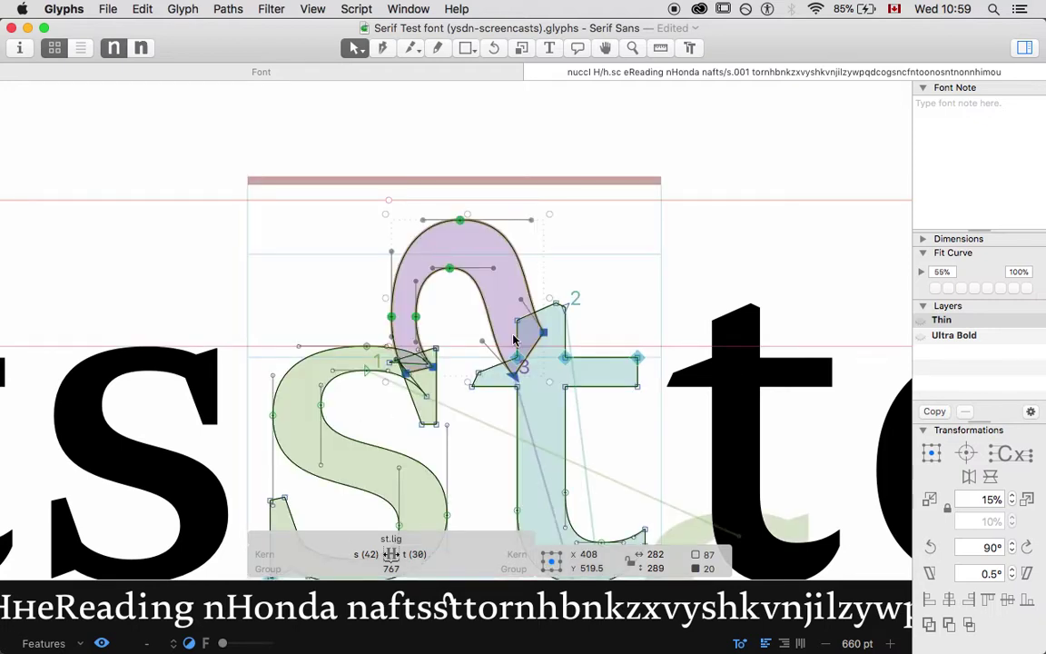
# - Move the arch's right end nodes onto the t stem's edges at X 589, Y 490 and X 500, Y 444
pyautogui.scroll(5, 513, 340)
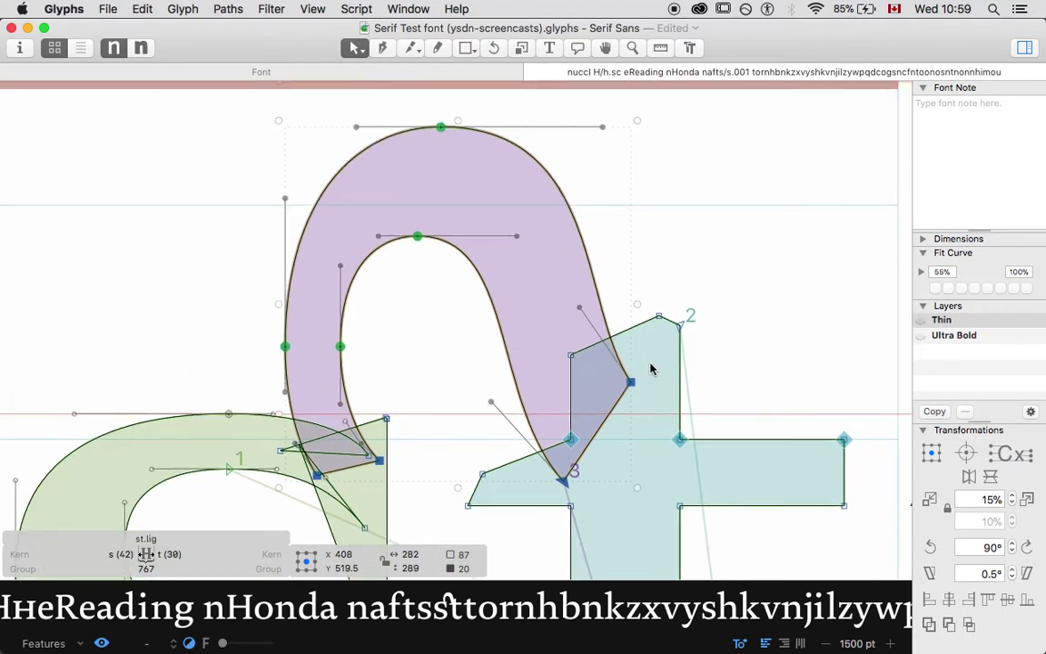
pyautogui.click(650, 369)
pyautogui.moveTo(630, 382); pyautogui.dragTo(680, 341)
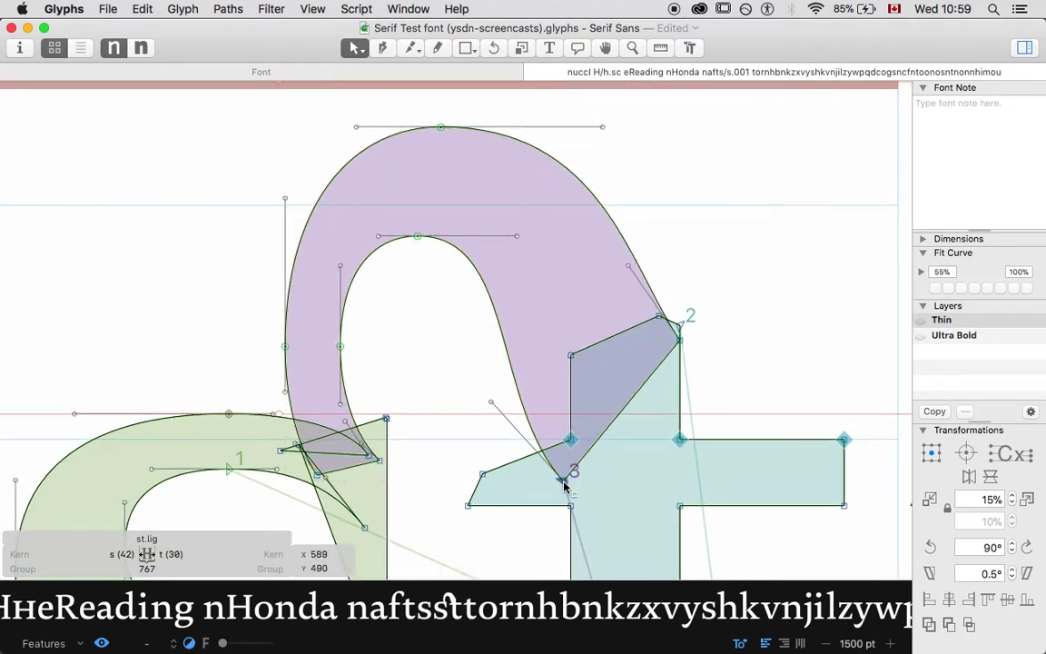
pyautogui.moveTo(565, 479); pyautogui.dragTo(571, 397)
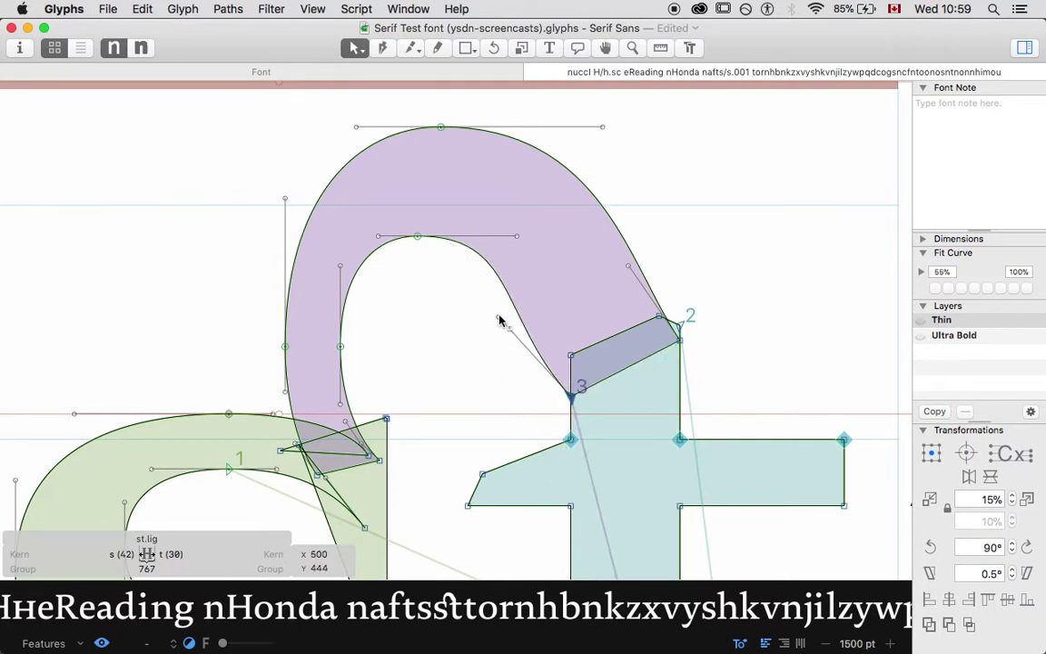
# - Make the curve handles above the arch's right end vertical, aligned with the t stem's edges, and preview the join
pyautogui.moveTo(497, 318); pyautogui.dragTo(570, 293)
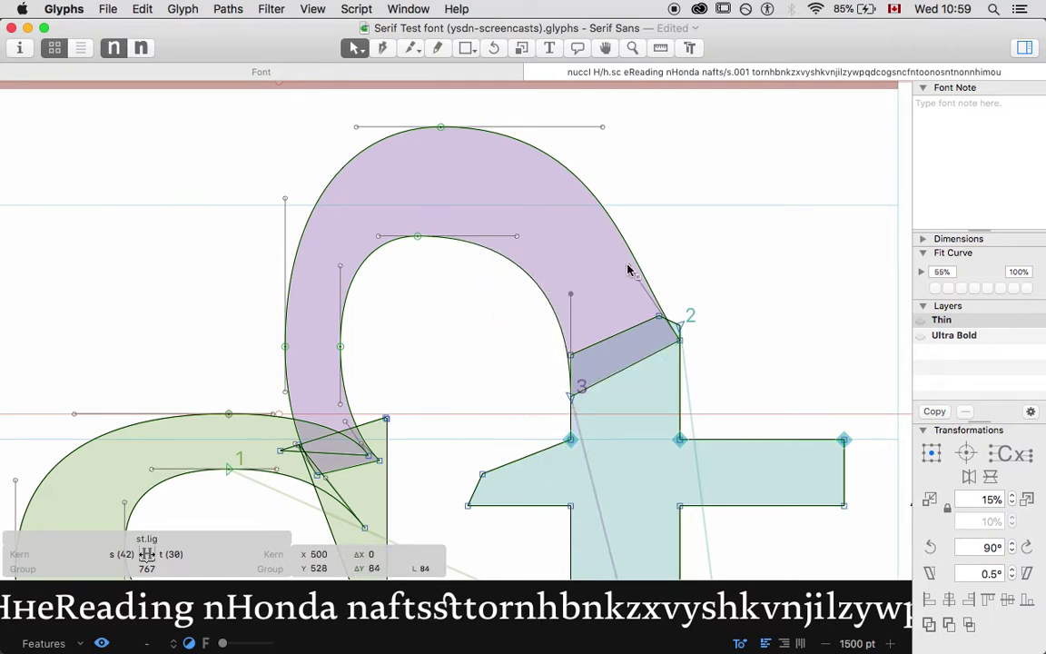
pyautogui.moveTo(636, 277); pyautogui.dragTo(679, 248)
pyautogui.press('space')
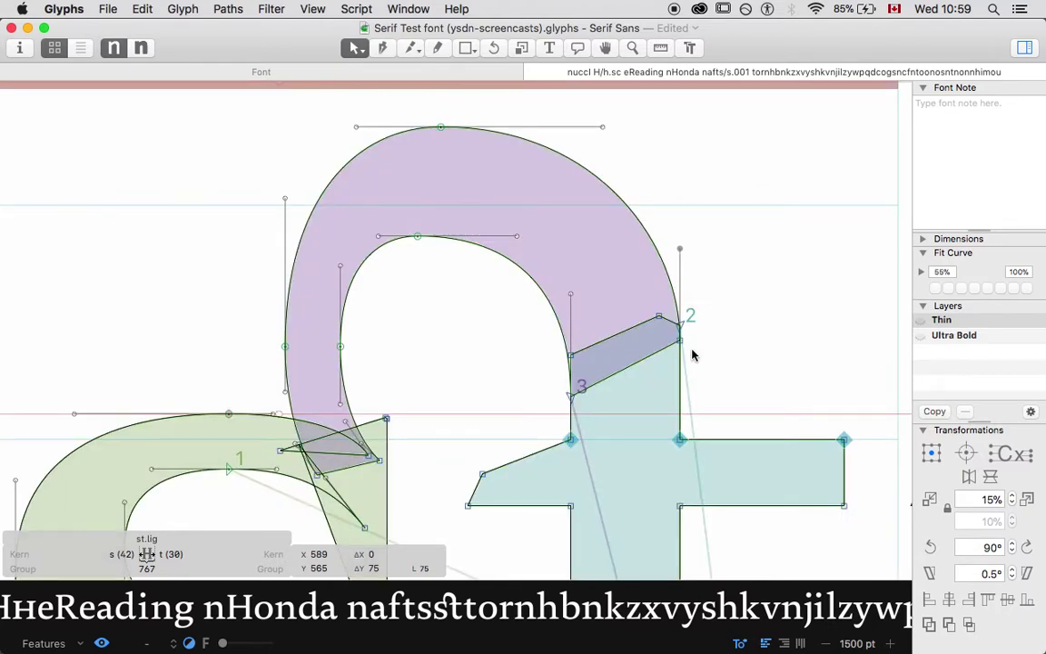
pyautogui.press('space')
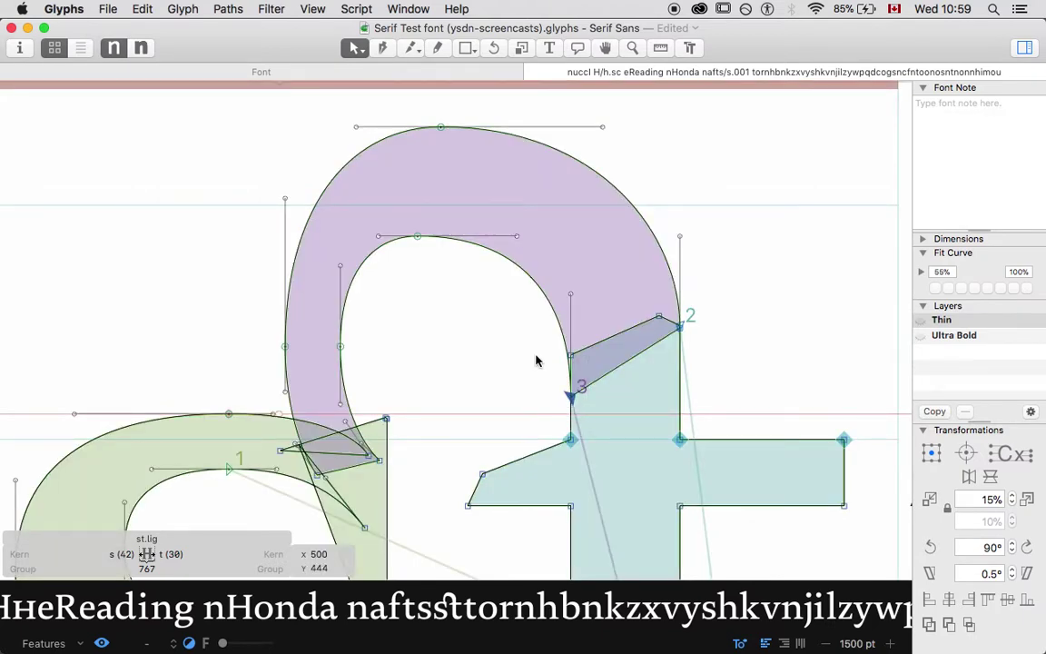
pyautogui.press('space')
# - Lower the upper-right corner of the s slightly and move the arch's lower-left end node to X 292, Y 377
pyautogui.click(377, 425)
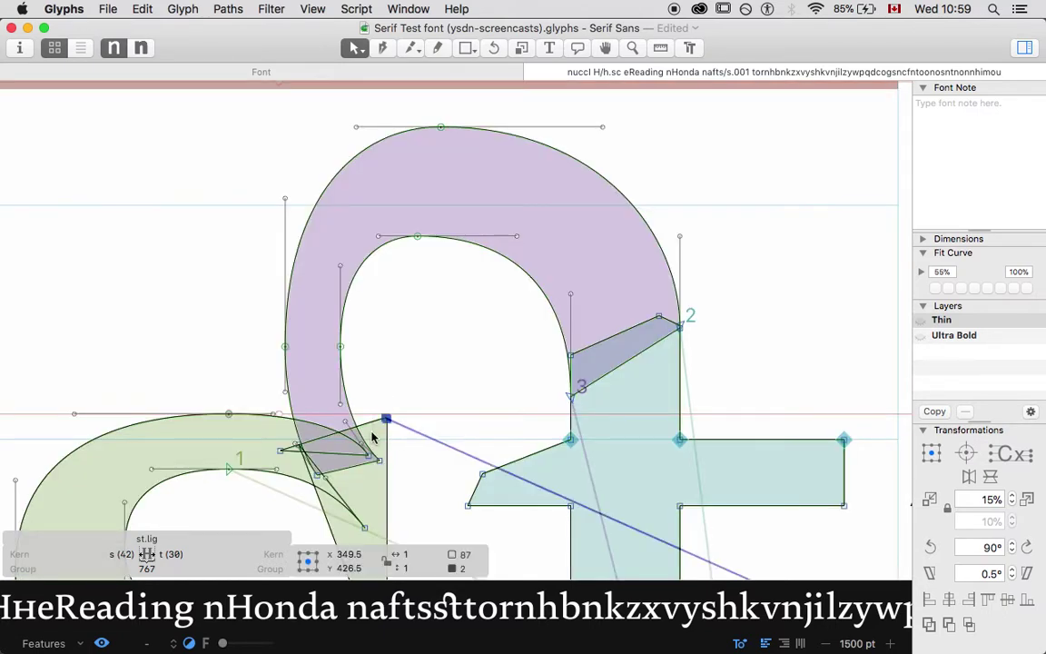
pyautogui.click(378, 460)
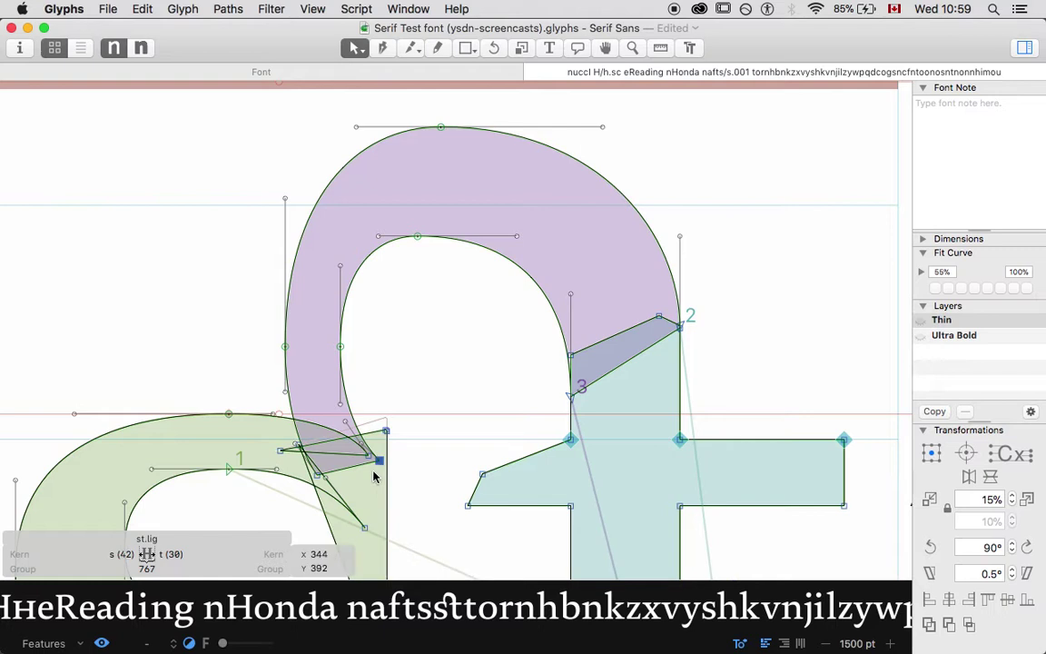
pyautogui.click(314, 473)
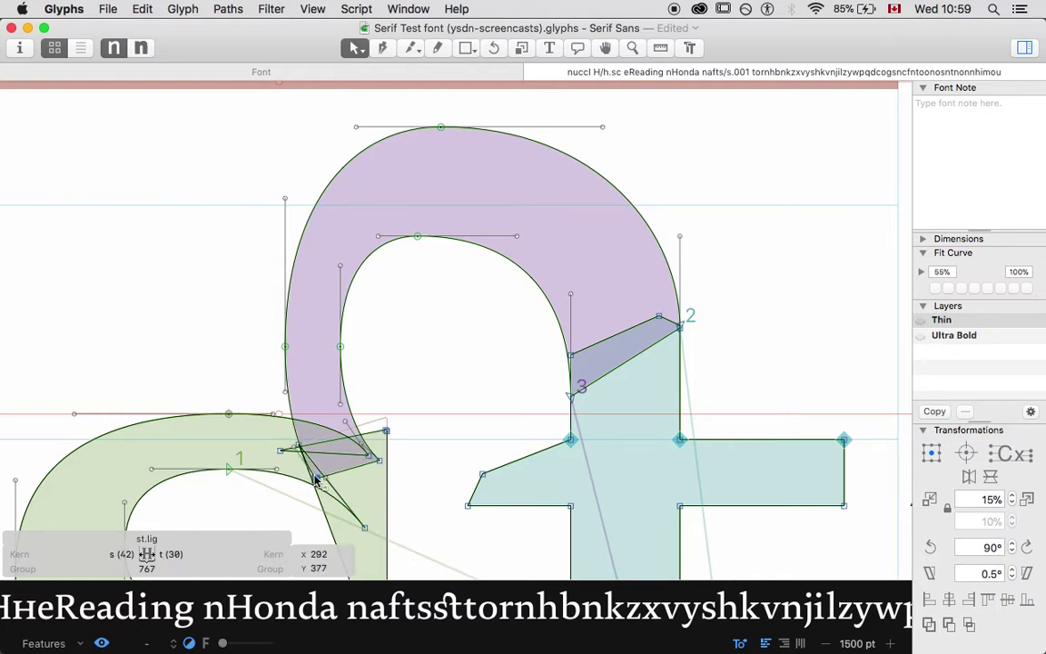
# - Shift the two curve nodes on the arch's left side up and left, centring them at X 277.5, Y 498
pyautogui.moveTo(238, 293); pyautogui.dragTo(376, 383)
pyautogui.hotkey('shift', 'Left')
pyautogui.hotkey('shift', 'Up')
pyautogui.press('Left')
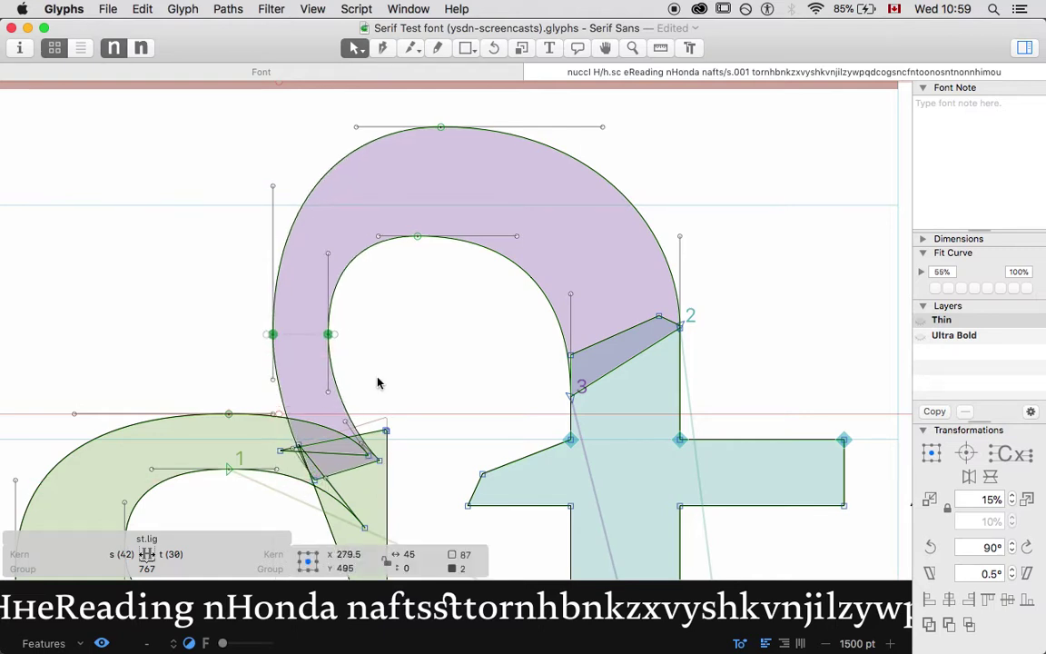
pyautogui.press('Up')
pyautogui.press('Up')
pyautogui.press('Up')
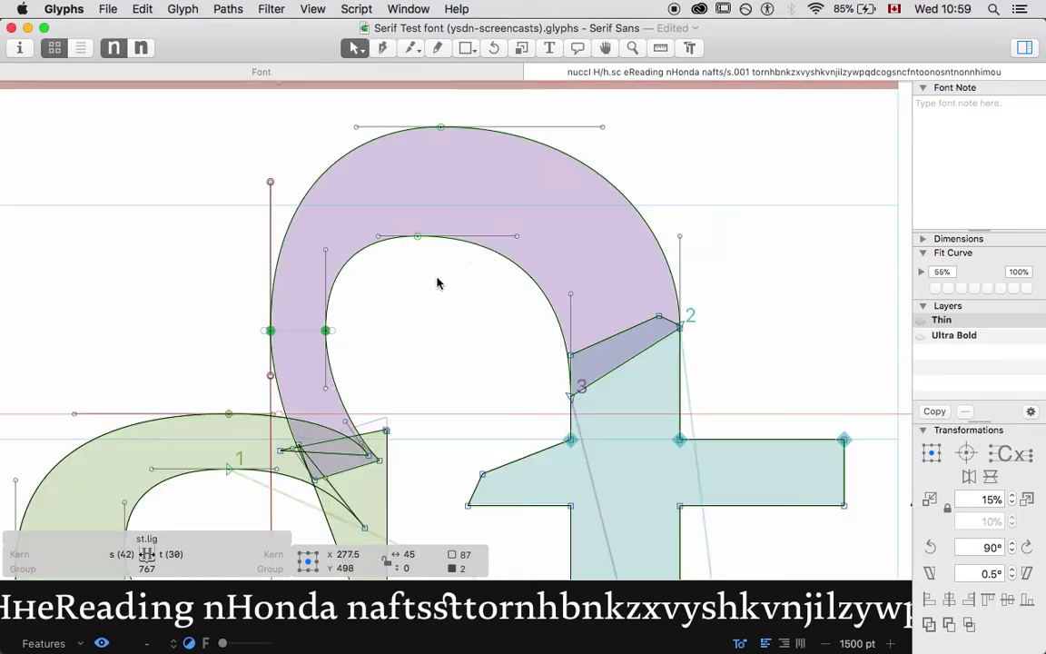
# - Move the arch's inner top node to X 394, Y 625, directly beneath the outer top node
pyautogui.click(416, 236)
pyautogui.hotkey('shift', 'Up')
pyautogui.hotkey('shift', 'Up')
pyautogui.hotkey('shift', 'Up')
pyautogui.hotkey('shift', 'Up')
pyautogui.hotkey('shift', 'Up')
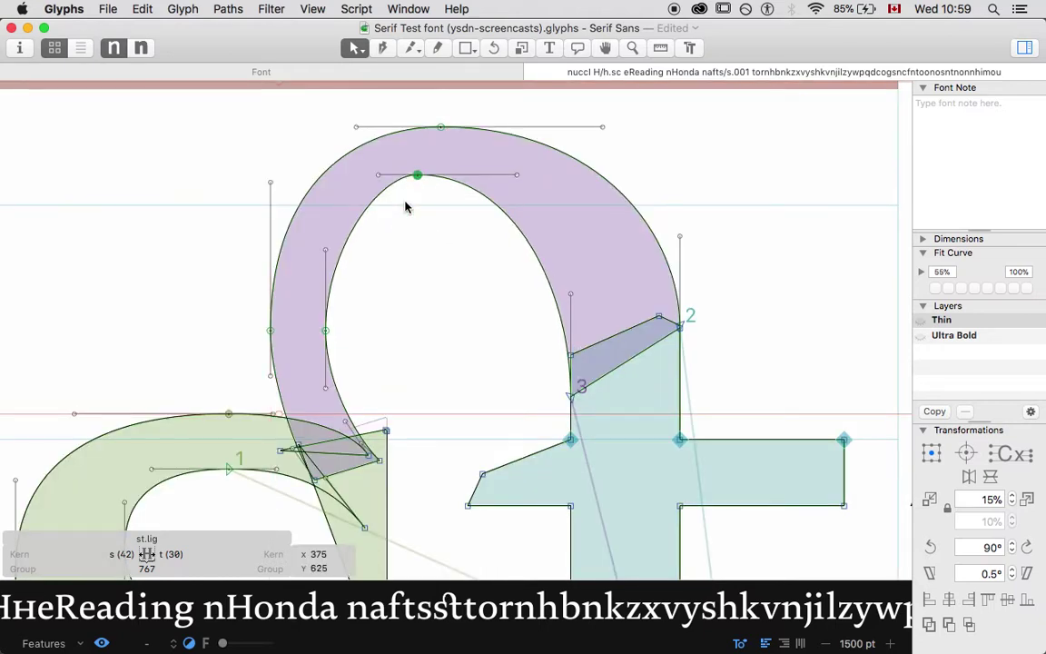
pyautogui.hotkey('shift', 'Right')
pyautogui.hotkey('shift', 'Right')
pyautogui.press('Left')
pyautogui.press('Left')
pyautogui.press('Right')
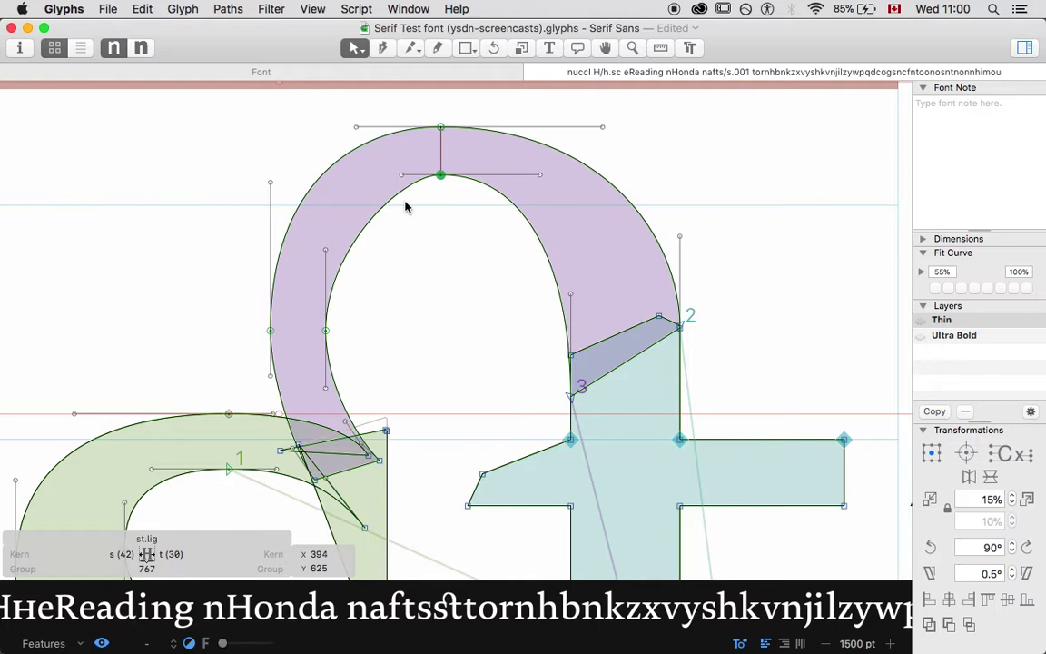
# - Thicken the top of the arch by lowering its inner top node to Y 619
pyautogui.press('ctrl+alt+super')
pyautogui.press('Down')
pyautogui.press('Down')
pyautogui.press('Down')
pyautogui.press('Down')
pyautogui.press('Down')
pyautogui.press('Down')
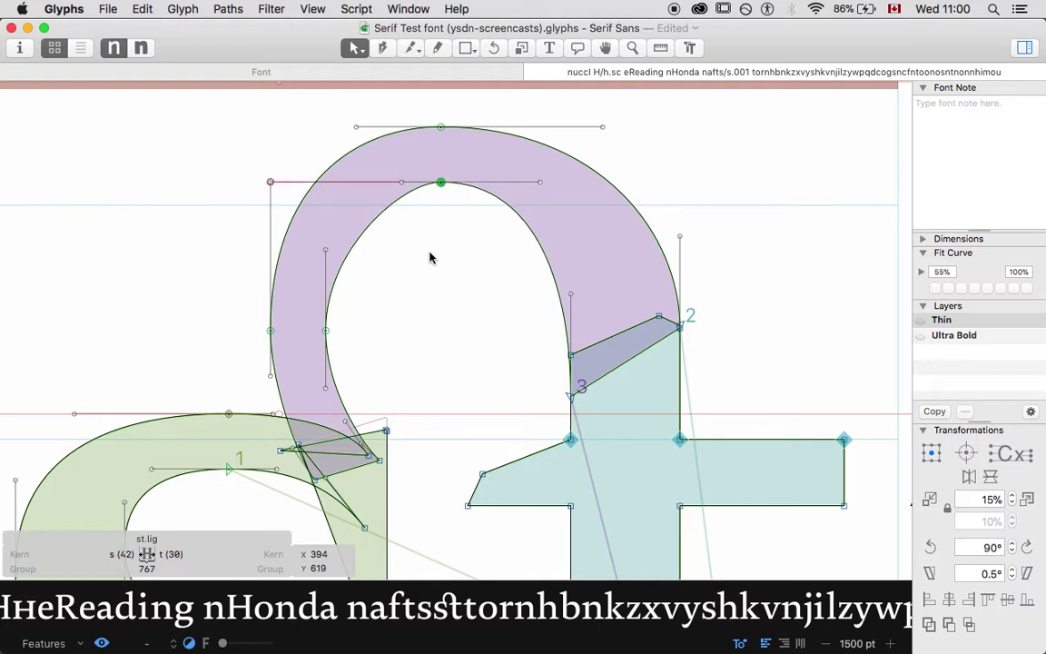
# - Move the arch's outer left node to X 245 and lower its inner left node to Y 488
pyautogui.moveTo(286, 305); pyautogui.dragTo(254, 353)
pyautogui.hotkey('shift', 'Left')
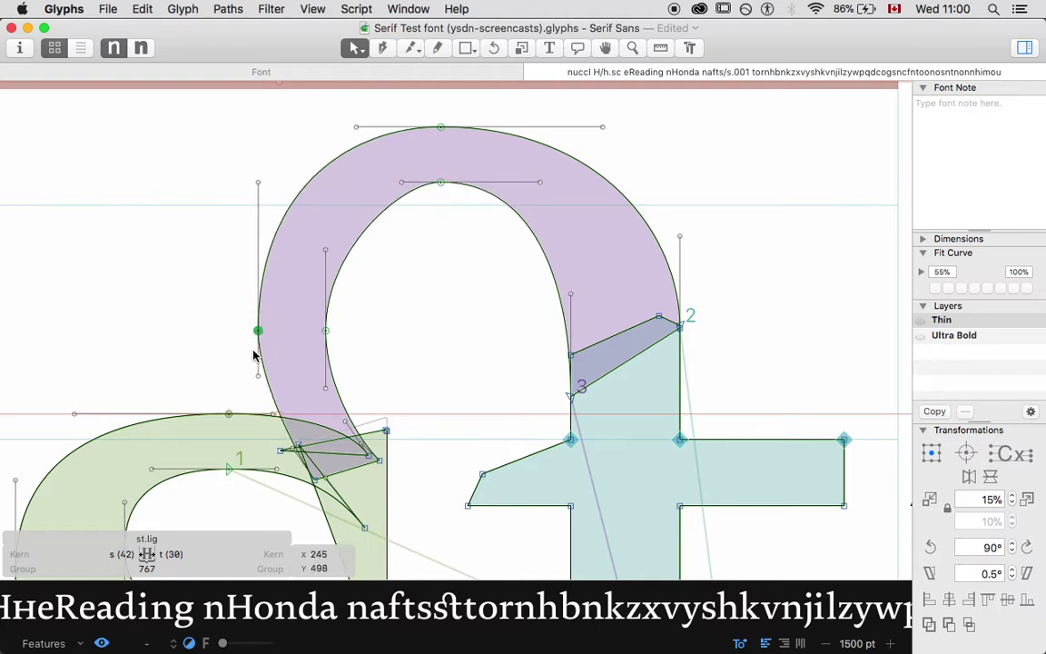
pyautogui.moveTo(344, 318); pyautogui.dragTo(314, 342)
pyautogui.hotkey('shift', 'Down')
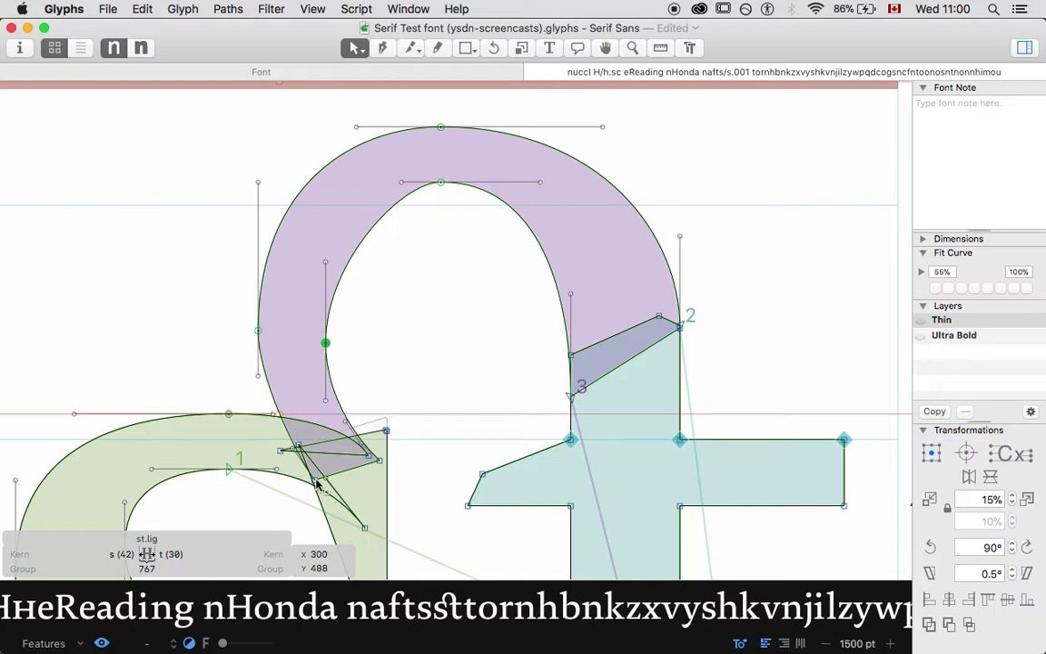
# - Refine the arch's join with the s: place the lower-left node at X 297, Y 376 and the end handles at X 260, Y 401 and X 316, Y 423
pyautogui.press('space')
pyautogui.scroll(-4, 316, 479)
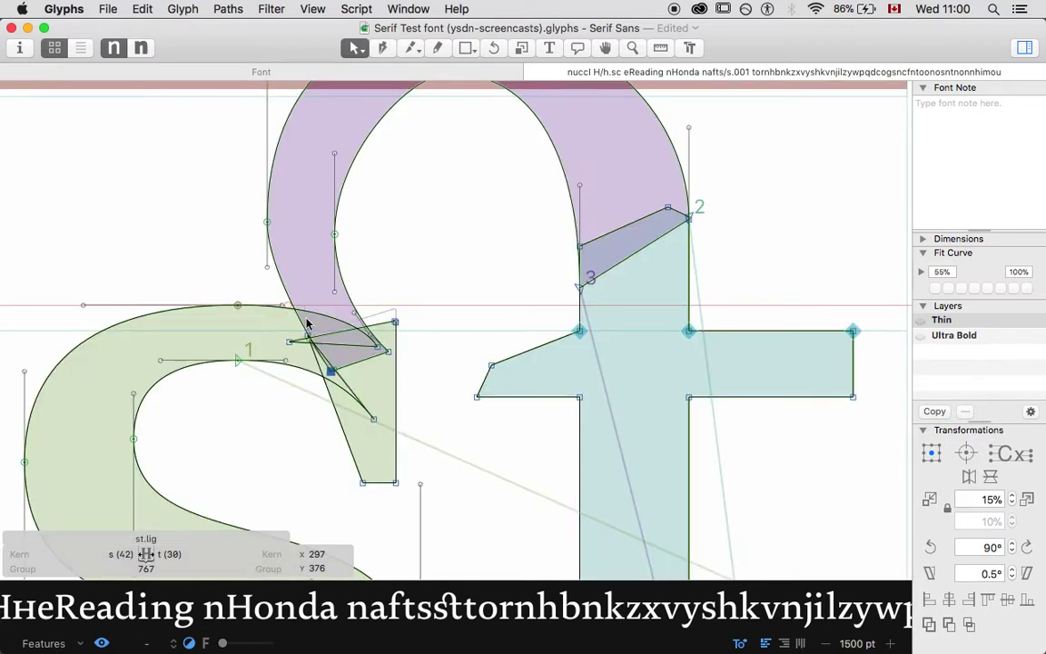
pyautogui.keyDown('shift'); pyautogui.click(307, 334); pyautogui.keyUp('shift')
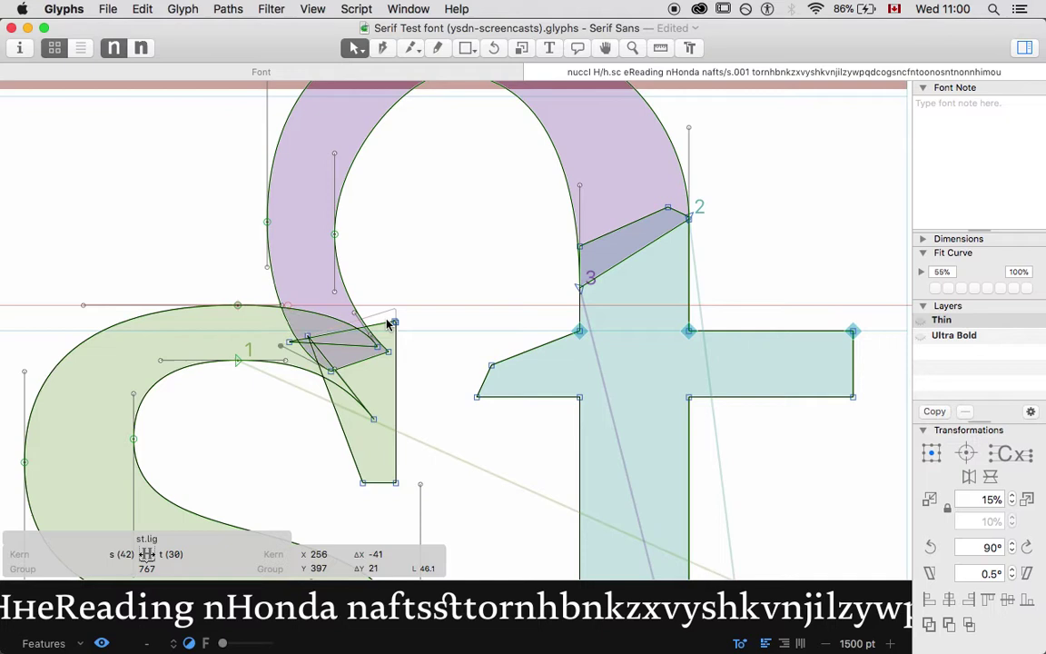
pyautogui.press('space')
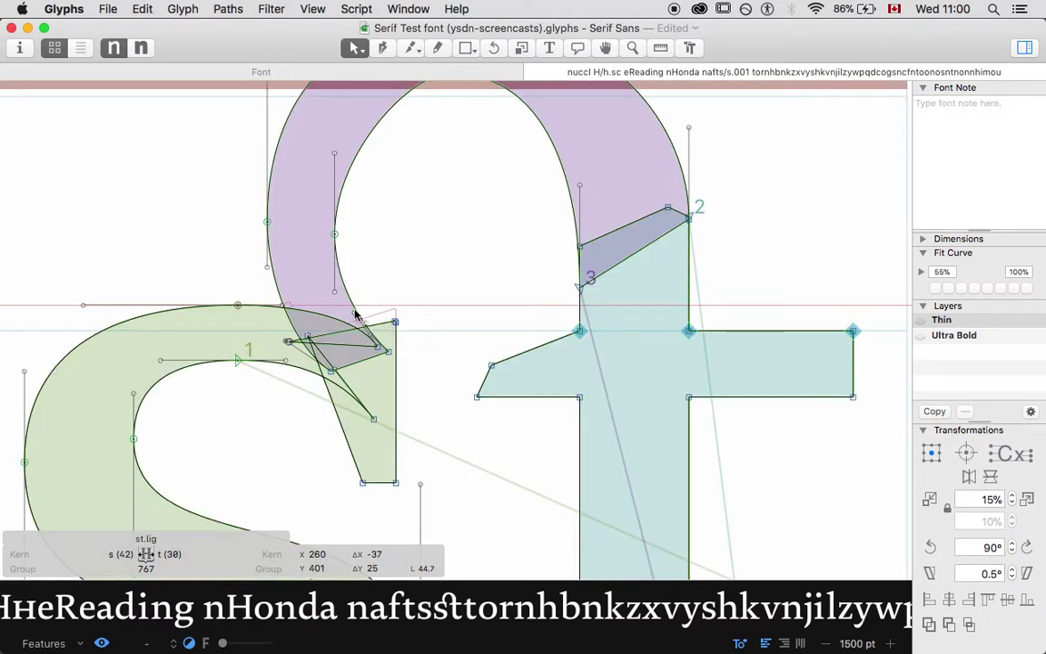
pyautogui.press('space')
pyautogui.press('space')
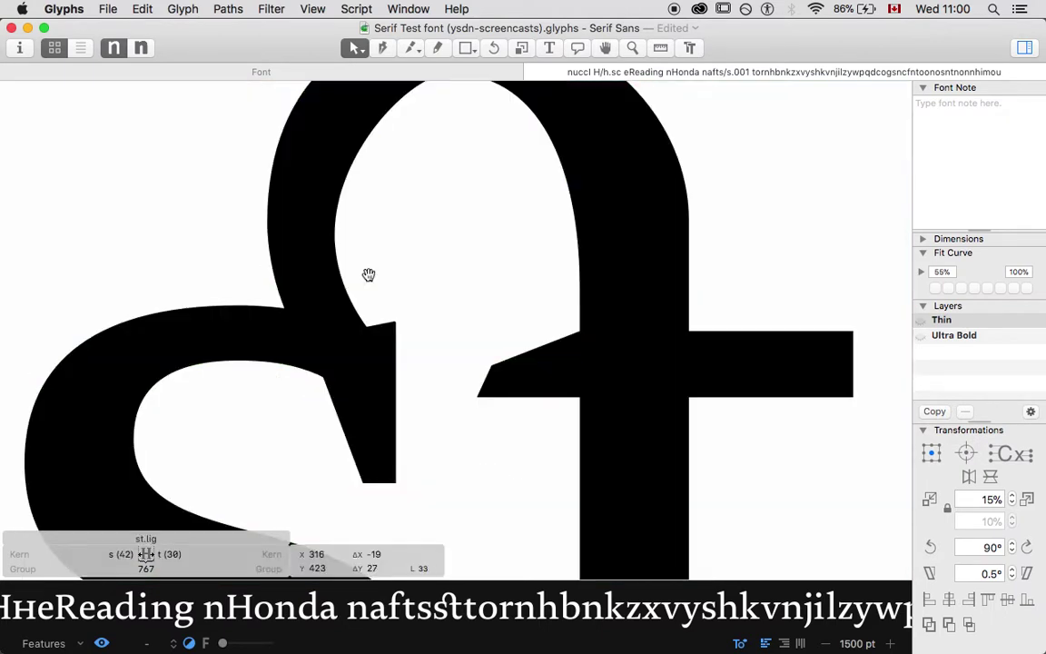
# - Refine the inner curve's lower handles where the arch meets the s, placing them at X 314, Y 421 and about X 320, Y 408
pyautogui.press('space')
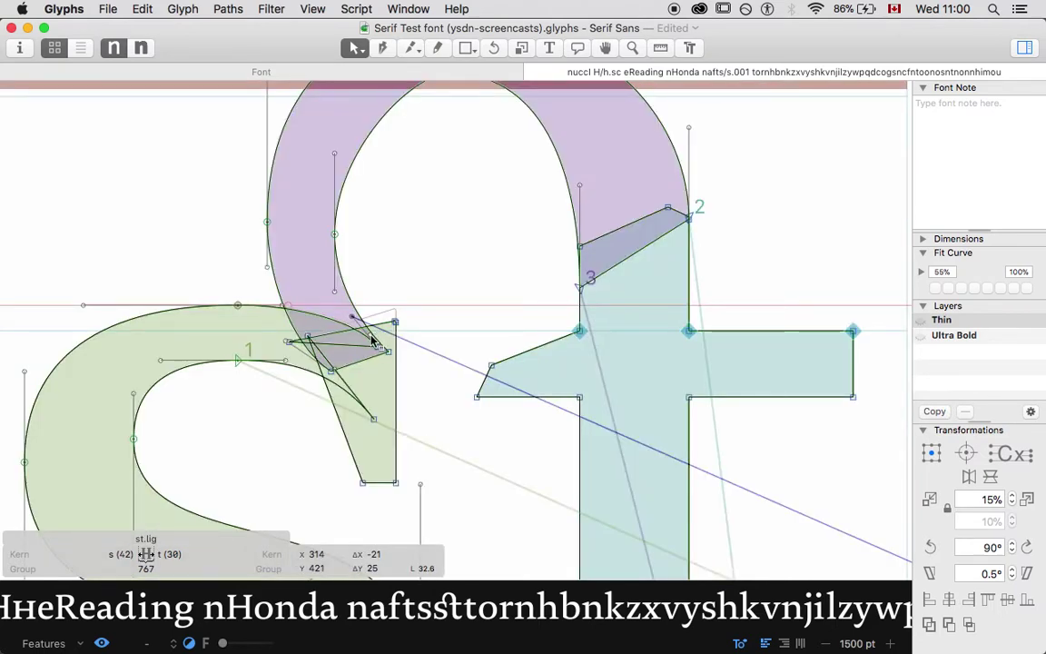
pyautogui.press('space')
pyautogui.press('Left')
pyautogui.press('Left')
pyautogui.press('Left')
pyautogui.press('Left')
pyautogui.press('Left')
pyautogui.press('Left')
pyautogui.press('Left')
pyautogui.press('Up')
pyautogui.press('Up')
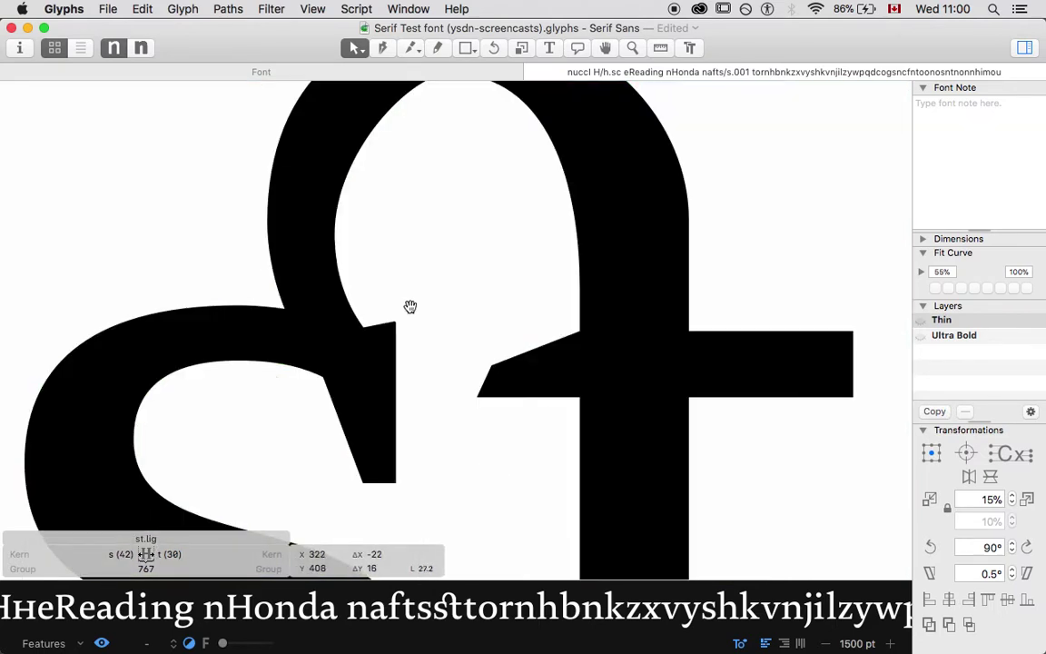
pyautogui.press('Left')
pyautogui.press('Left')
pyautogui.press('Left')
pyautogui.press('Up')
# - Extend the left handle of the arch's inner top node to X 332, Y 619
pyautogui.scroll(3, 409, 266)
pyautogui.moveTo(362, 333); pyautogui.dragTo(303, 248)
pyautogui.moveTo(355, 191); pyautogui.dragTo(422, 224)
pyautogui.hotkey('shift', 'Left')
pyautogui.hotkey('shift', 'Left')
pyautogui.hotkey('shift', 'Left')
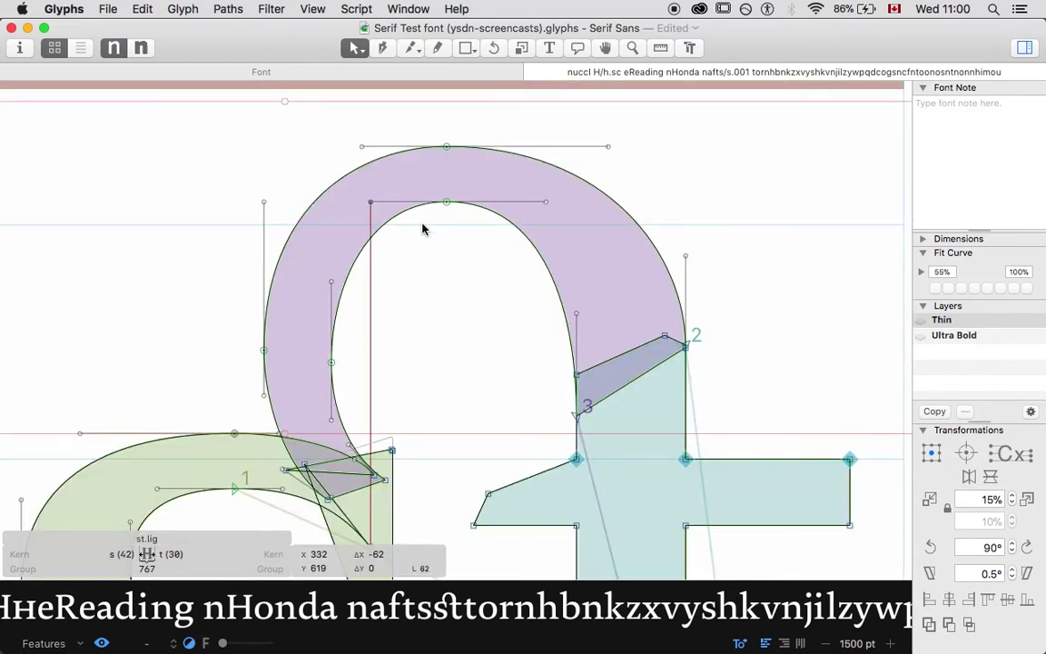
# - Extend the right handle of the arch's inner top node to X 496, Y 619
pyautogui.moveTo(379, 116); pyautogui.dragTo(306, 161)
pyautogui.moveTo(531, 186); pyautogui.dragTo(564, 236)
pyautogui.hotkey('shift', 'Right')
pyautogui.hotkey('shift', 'Right')
pyautogui.hotkey('shift', 'Right')
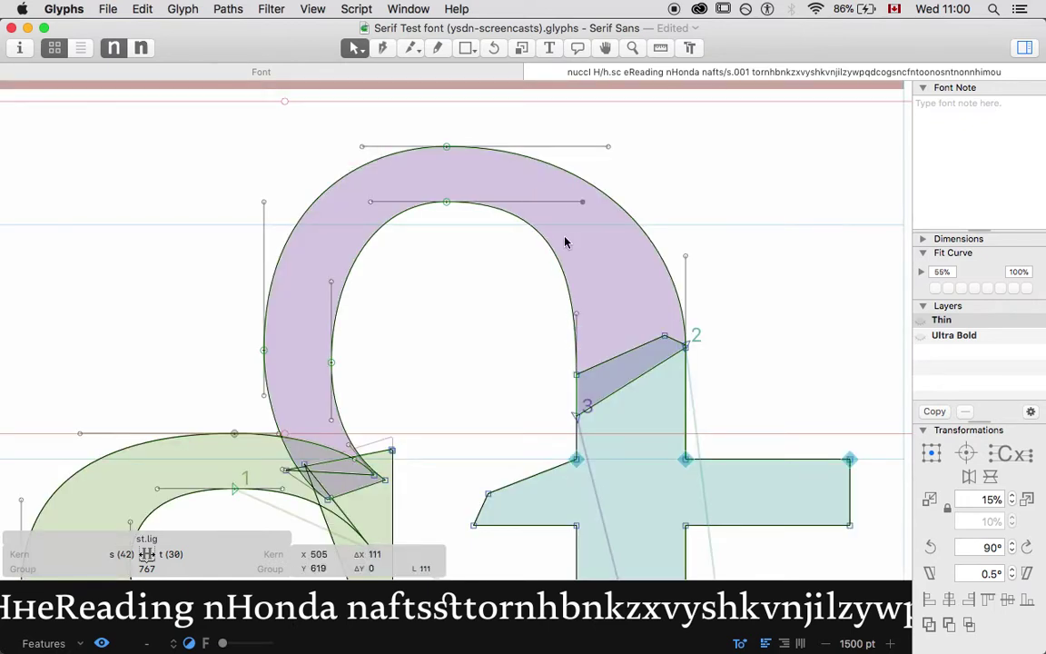
pyautogui.hotkey('shift', 'Left')
pyautogui.press('Right')
pyautogui.press('space')
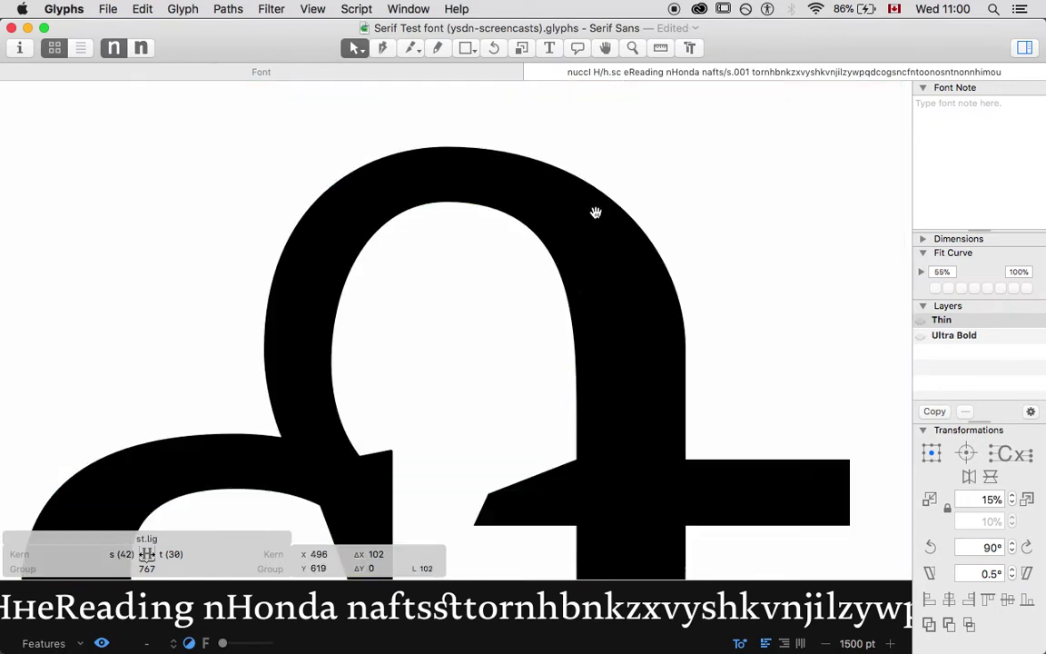
# - Shift the arch's outer top node to X 424, Y 664 and extend its left handle to about X 335
pyautogui.moveTo(462, 121); pyautogui.dragTo(420, 187)
pyautogui.hotkey('shift', 'Right')
pyautogui.hotkey('shift', 'Right')
pyautogui.hotkey('shift', 'Right')
pyautogui.hotkey('shift', 'Right')
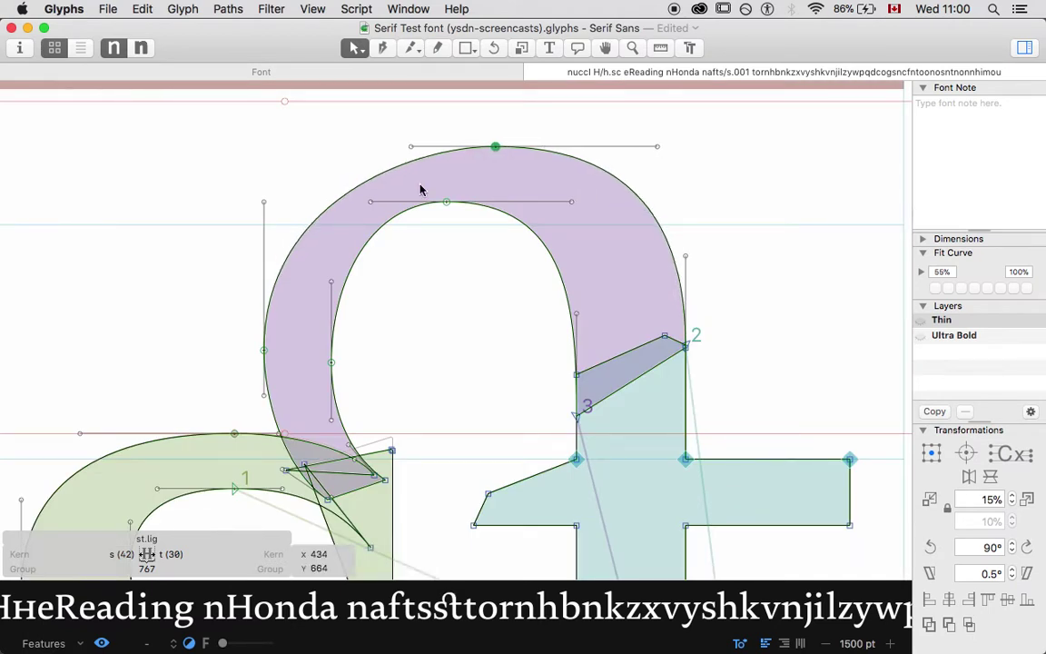
pyautogui.hotkey('shift', 'Left')
pyautogui.moveTo(419, 127); pyautogui.dragTo(370, 177)
pyautogui.hotkey('shift', 'Left')
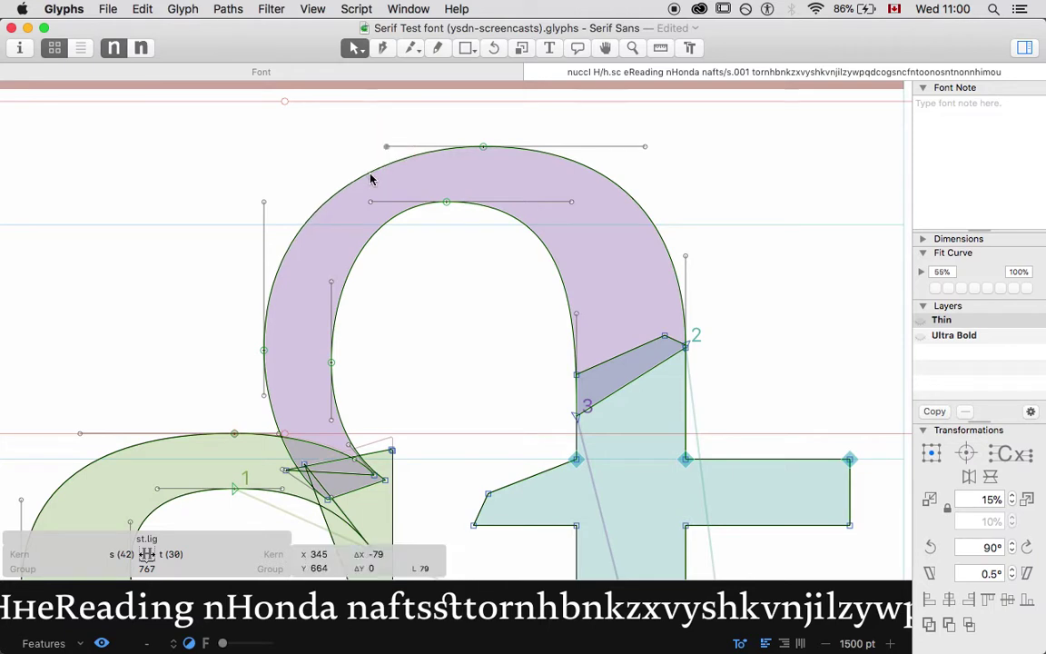
pyautogui.hotkey('shift', 'Left')
pyautogui.press('space')
# - Raise the arch's inner left node to X 300, Y 501
pyautogui.moveTo(336, 331); pyautogui.dragTo(315, 389)
pyautogui.hotkey('shift', 'Up')
pyautogui.press('space')
pyautogui.press('Up')
pyautogui.press('Up')
pyautogui.press('Up')
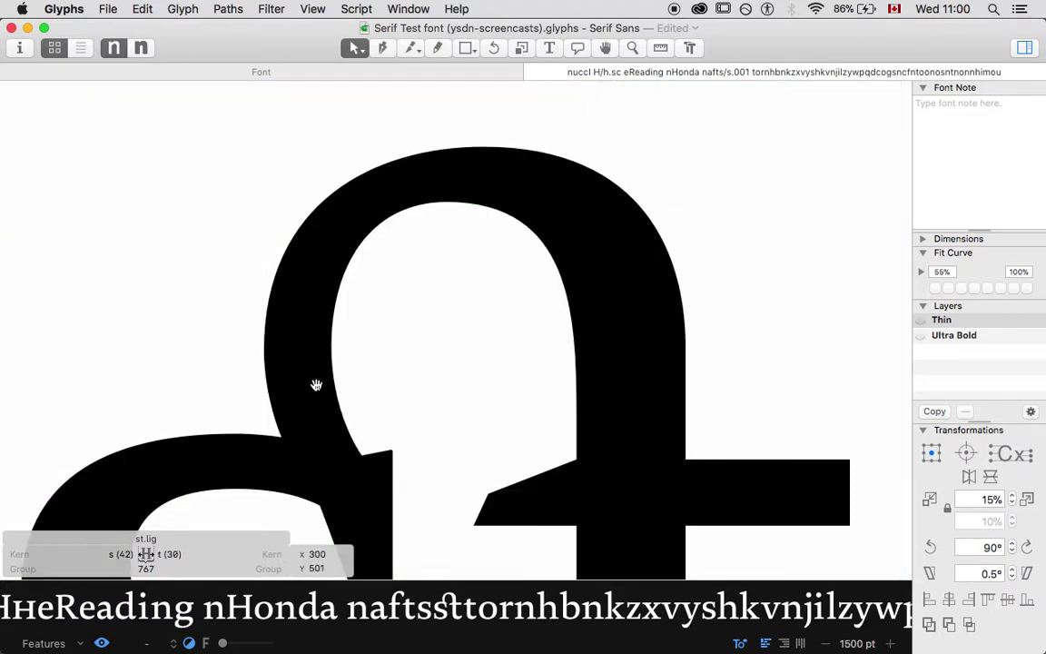
# - Adjust the height of the four points at the arch's outer right end, centring the selection at X 580.5, Y 548.5
pyautogui.moveTo(712, 245); pyautogui.dragTo(626, 392)
pyautogui.press('space')
pyautogui.press('Down')
pyautogui.press('Down')
pyautogui.press('Down')
pyautogui.press('Down')
pyautogui.press('Down')
pyautogui.press('Down')
pyautogui.press('Down')
pyautogui.press('Down')
pyautogui.press('Down')
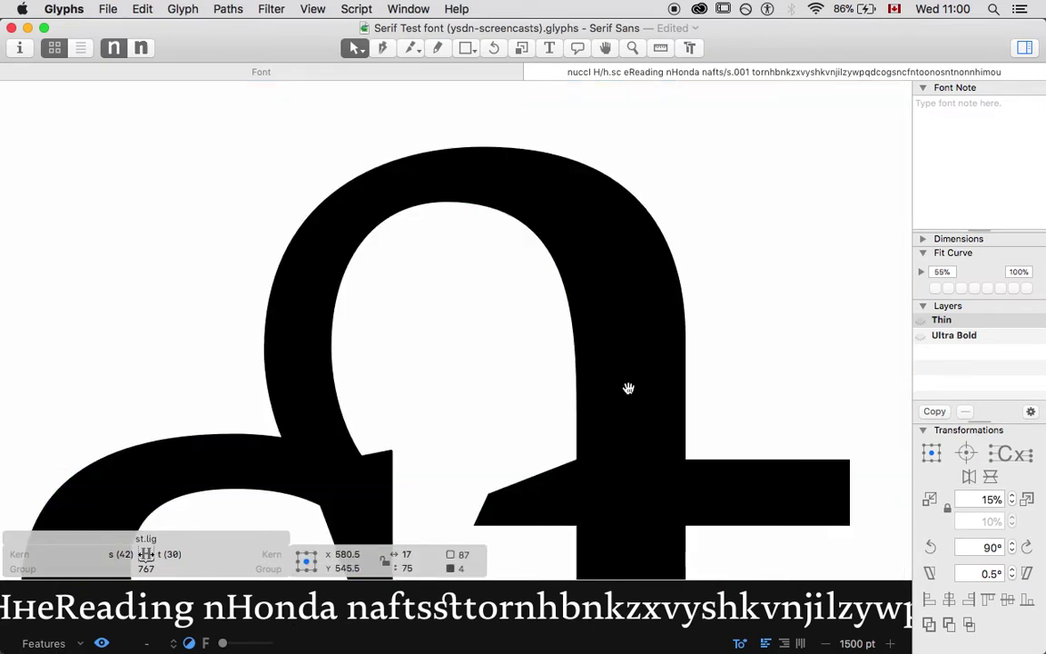
# - Lower the whole arch, including its inner end node over the t, until the selection is centred at X 417, about Y 544
pyautogui.press('super+minus')
pyautogui.press('super+minus')
pyautogui.press('super+minus')
pyautogui.press('super+minus')
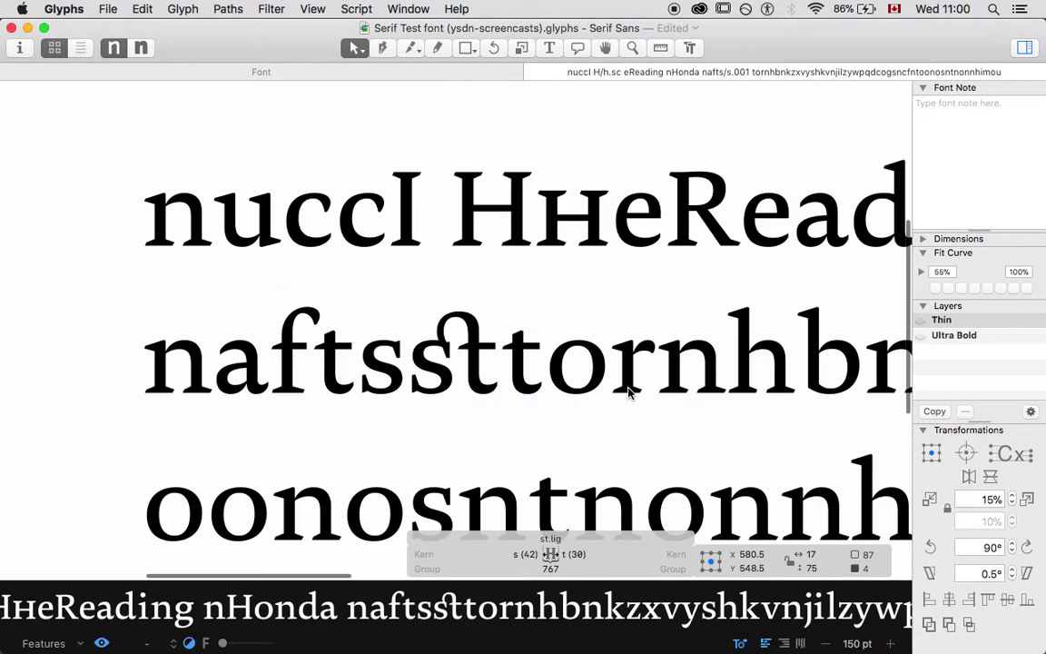
pyautogui.press('space')
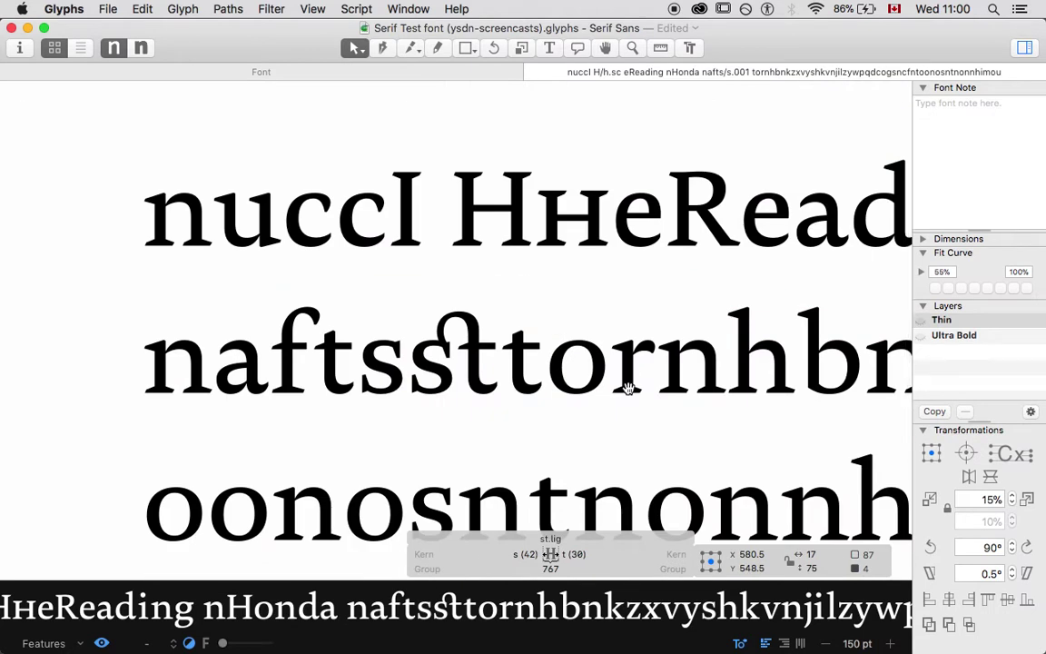
pyautogui.scroll(5, 627, 388)
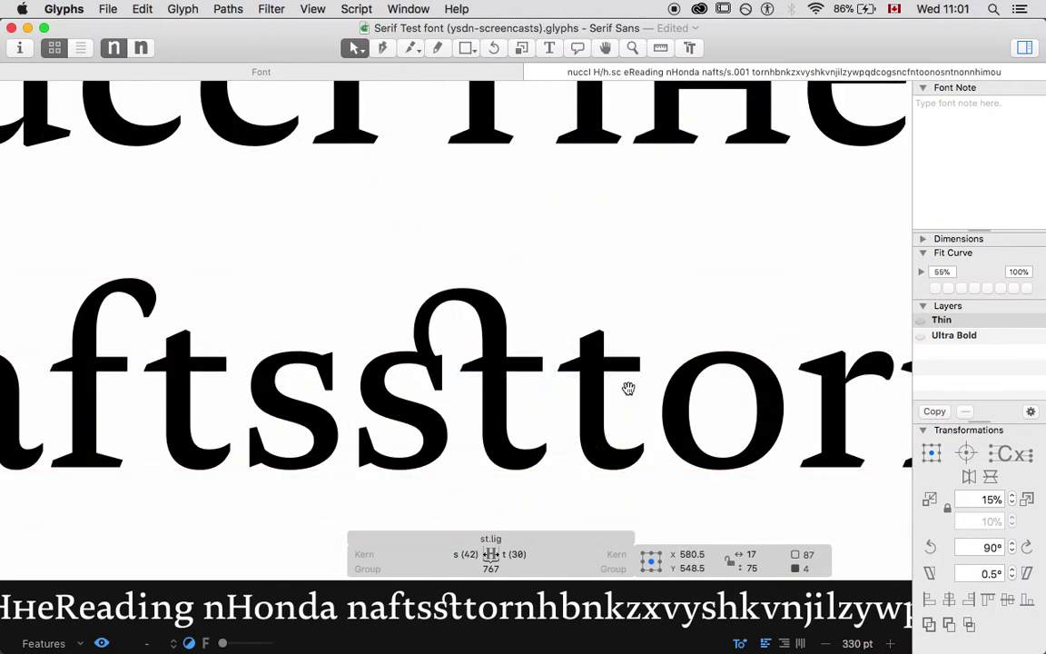
pyautogui.moveTo(359, 266); pyautogui.dragTo(546, 346)
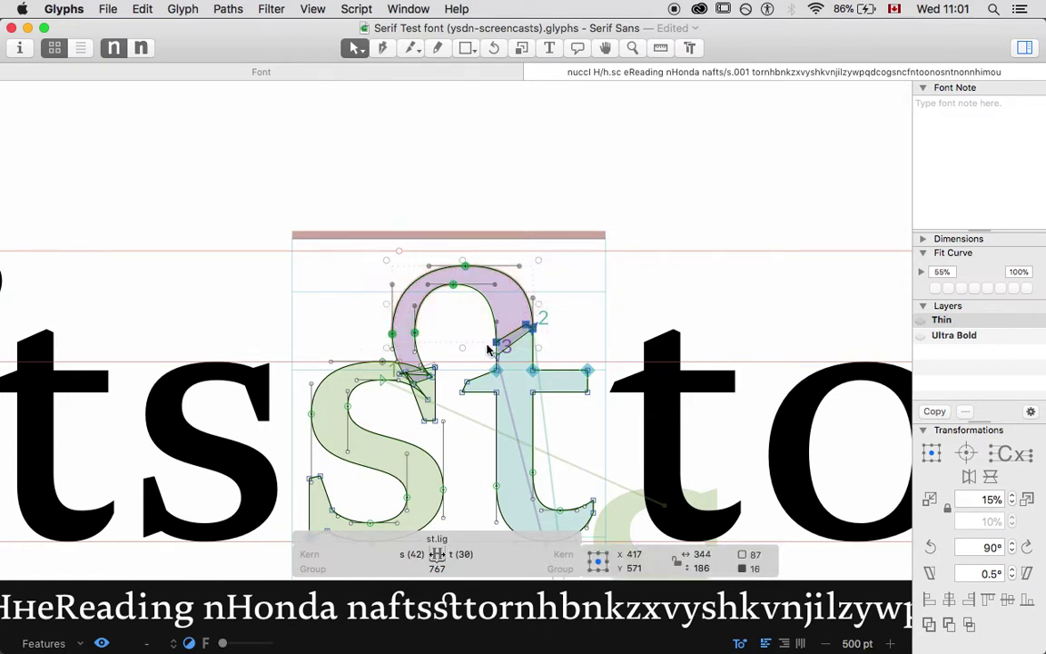
pyautogui.keyDown('shift'); pyautogui.click(497, 354); pyautogui.keyUp('shift')
pyautogui.hotkey('shift', 'Down')
pyautogui.press('space')
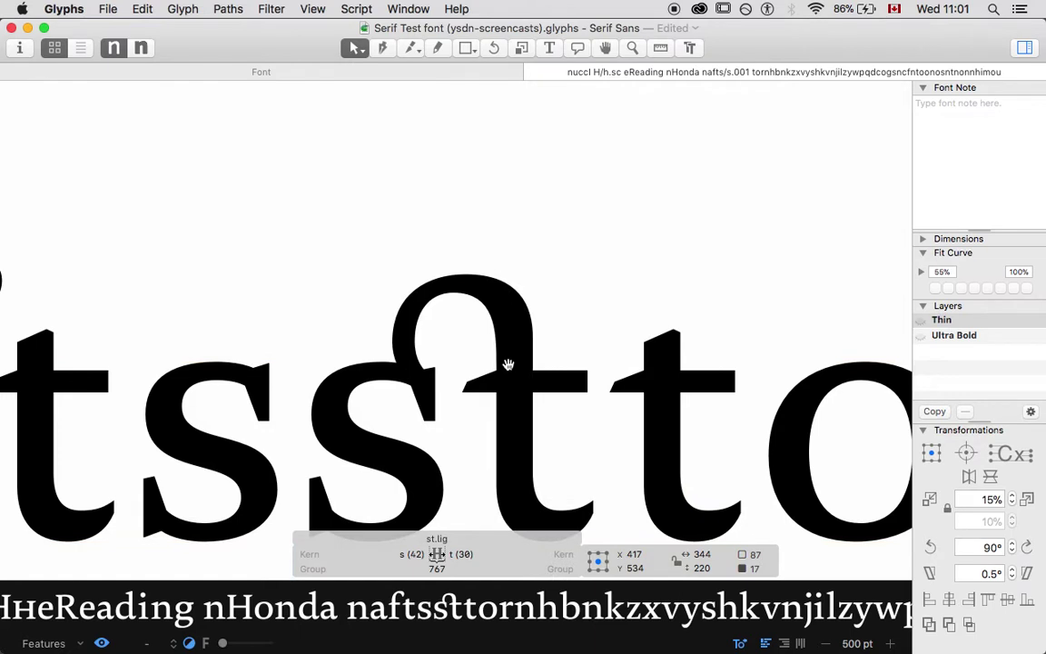
pyautogui.hotkey('shift', 'Up')
pyautogui.hotkey('shift', 'Down')
pyautogui.press('Up')
pyautogui.press('Up')
pyautogui.press('Up')
pyautogui.press('Up')
pyautogui.press('Up')
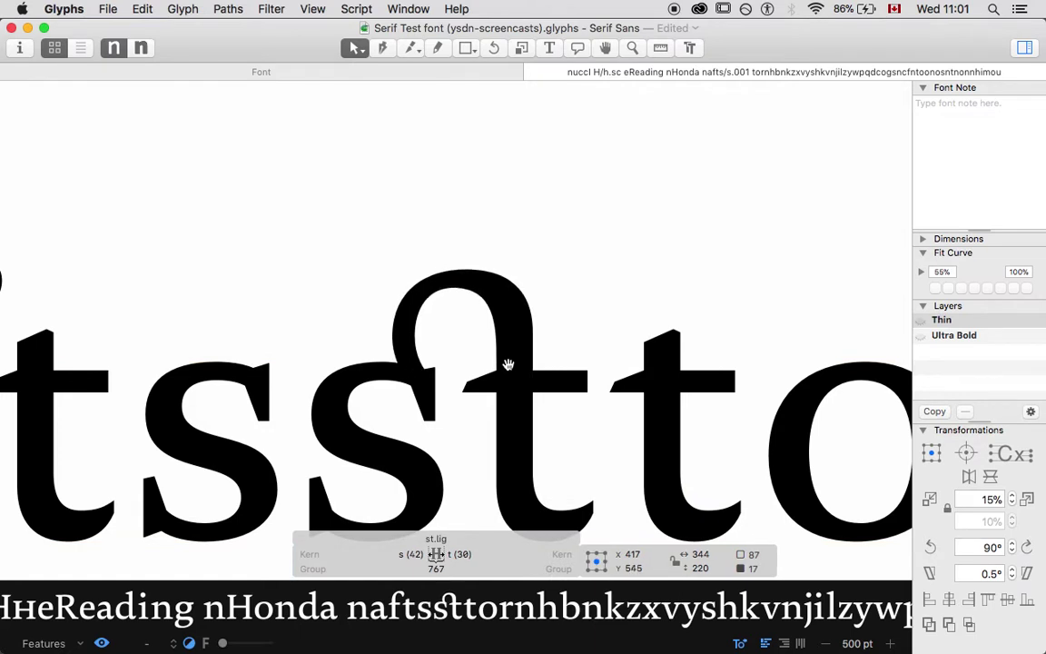
pyautogui.press('Down')
pyautogui.press('Down')
pyautogui.press('Up')
# - Lower the six points where the arch overlaps the t until they are centred at X 544.5, Y 446, and save the font
pyautogui.moveTo(467, 321); pyautogui.dragTo(564, 364)
pyautogui.hotkey('shift', 'Down')
pyautogui.press('space')
pyautogui.hotkey('shift', 'Down')
pyautogui.hotkey('shift', 'Down')
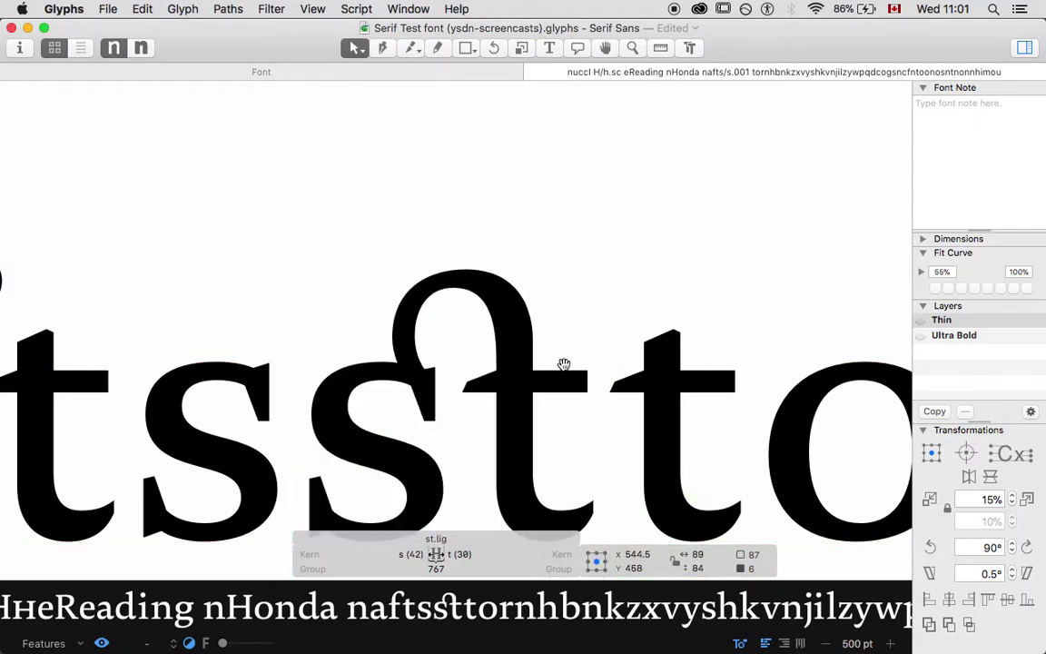
pyautogui.press('super+minus')
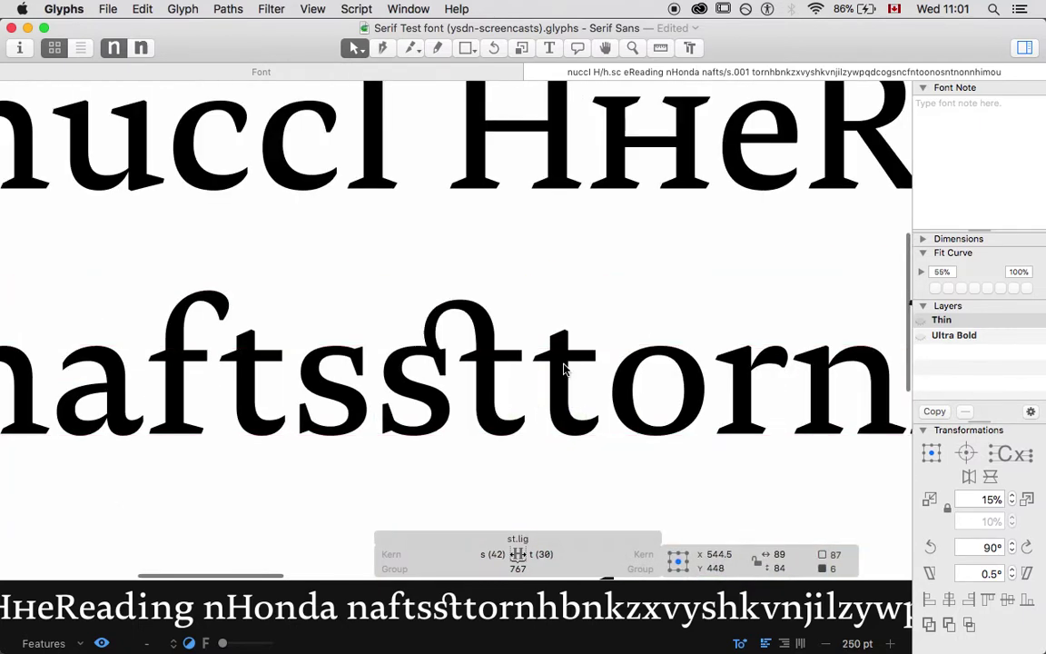
pyautogui.hotkey('shift', 'Up')
pyautogui.hotkey('shift', 'Down')
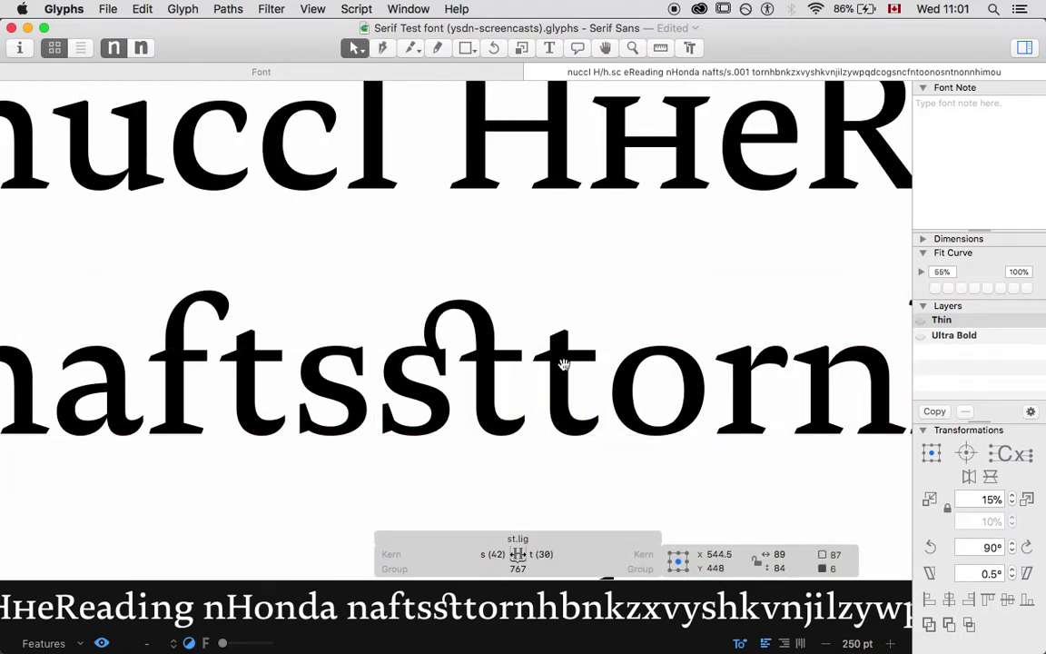
pyautogui.press('space')
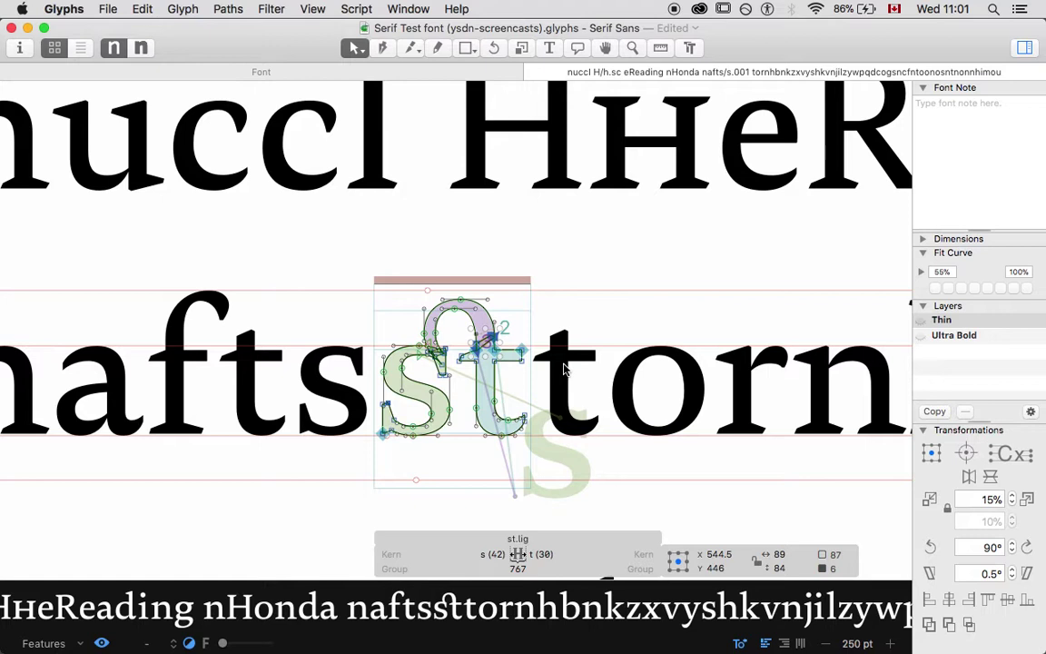
pyautogui.click(402, 322)
pyautogui.press('super+s')
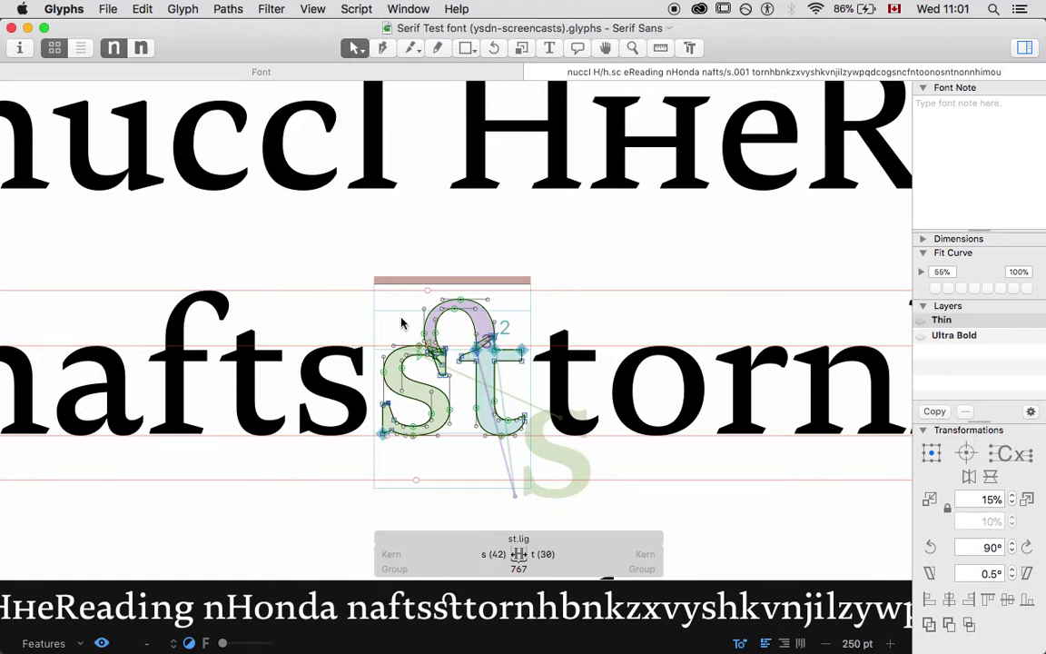
# - Insert "st" before the st ligature in the sample text and select the ligature for comparison
pyautogui.press('space')
pyautogui.press('t')
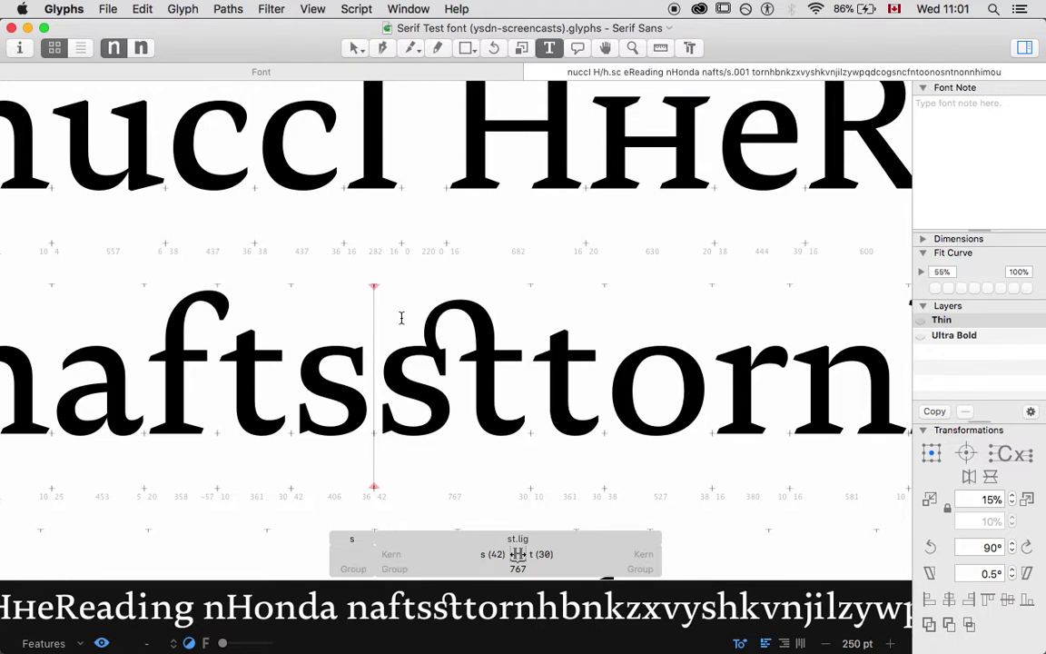
pyautogui.write('st')
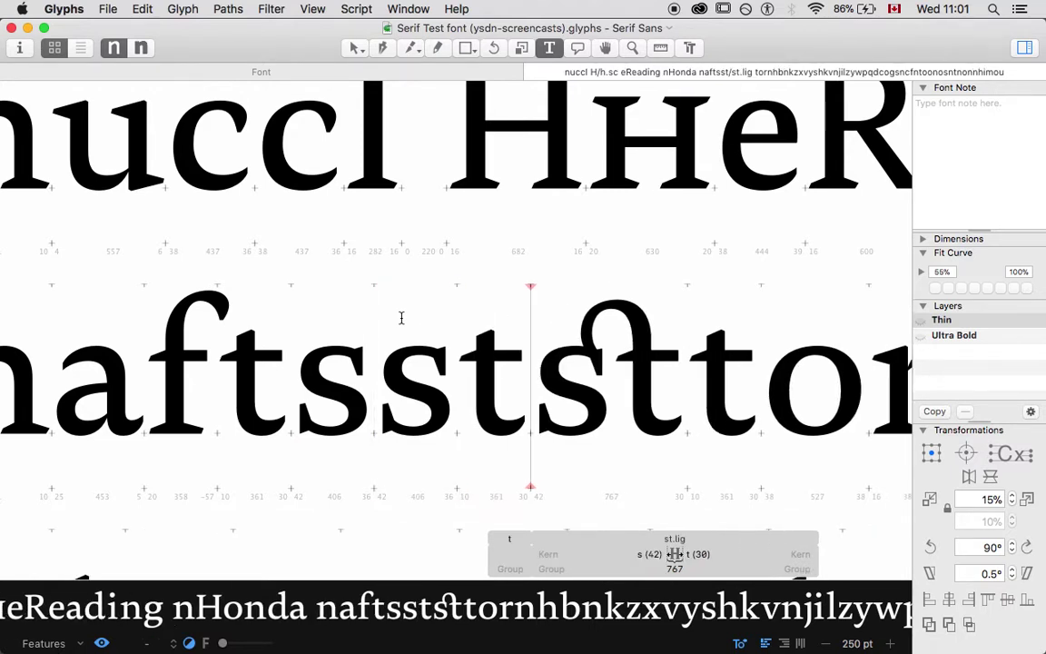
pyautogui.hotkey('shift', 'Right')
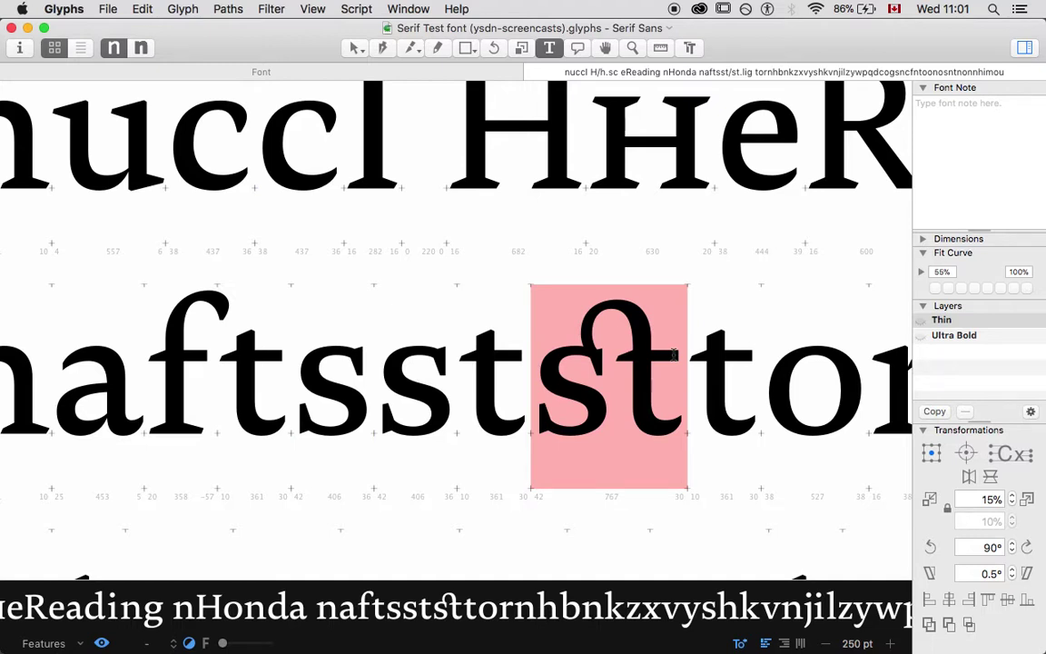
# - Delete the st ligature and the loose s and t letters from the sample text so the line reads "naftorn"
pyautogui.press('Right')
pyautogui.press('BackSpace')
pyautogui.press('BackSpace')
pyautogui.press('BackSpace')
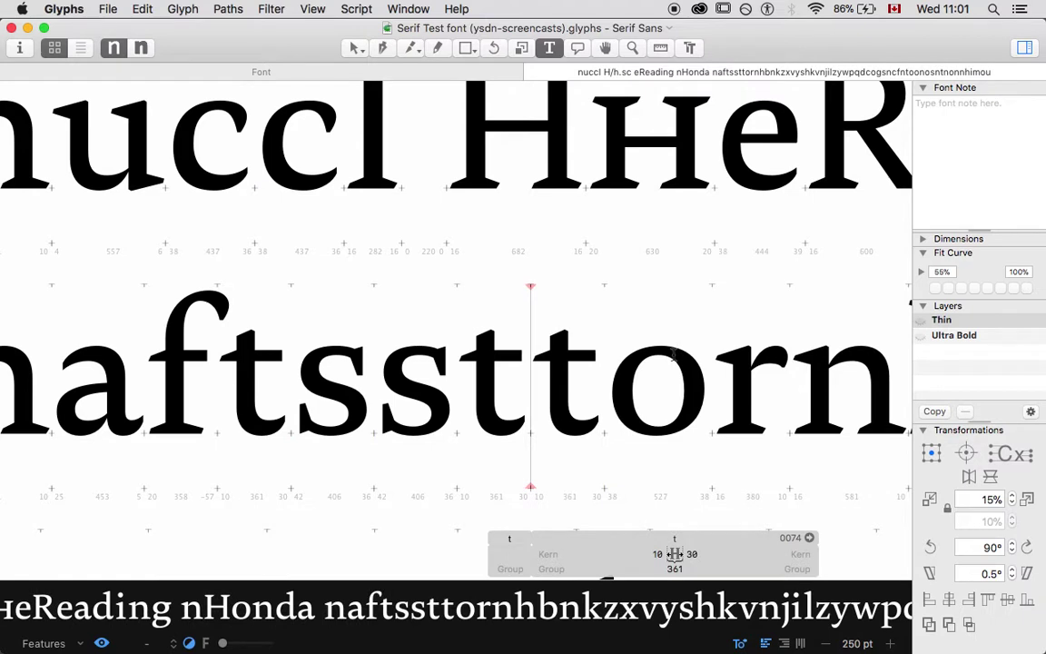
pyautogui.press('Right')
pyautogui.press('BackSpace')
pyautogui.press('BackSpace')
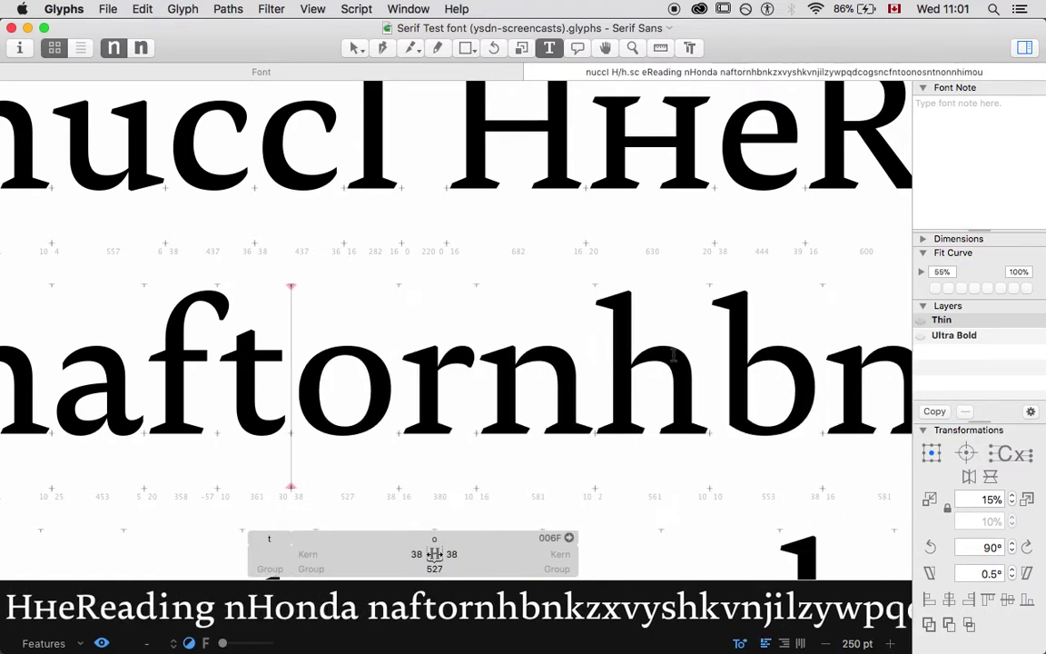
# - Open the font's OpenType feature settings and examine the code of the aalt, c2sc and smcp features
pyautogui.click(25, 46)
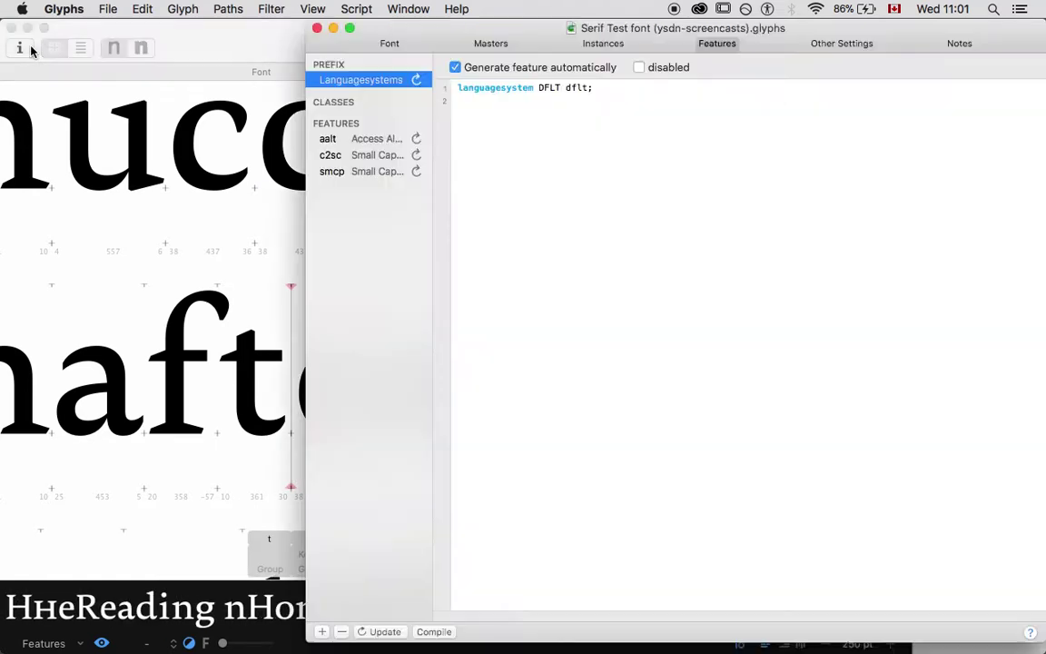
pyautogui.click(353, 140)
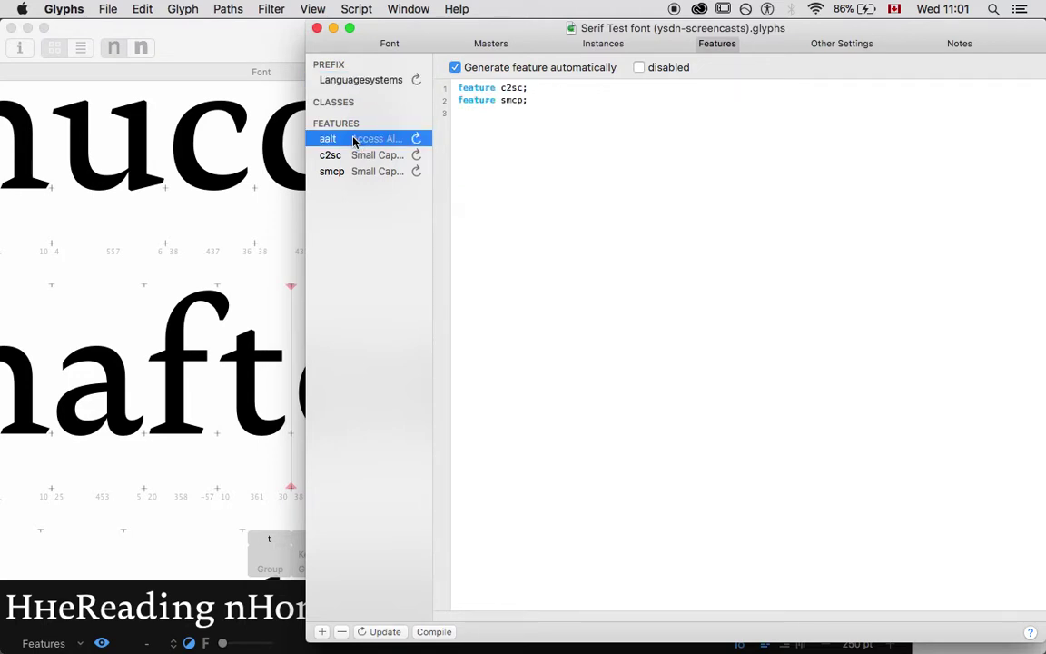
pyautogui.click(355, 156)
pyautogui.press('Down')
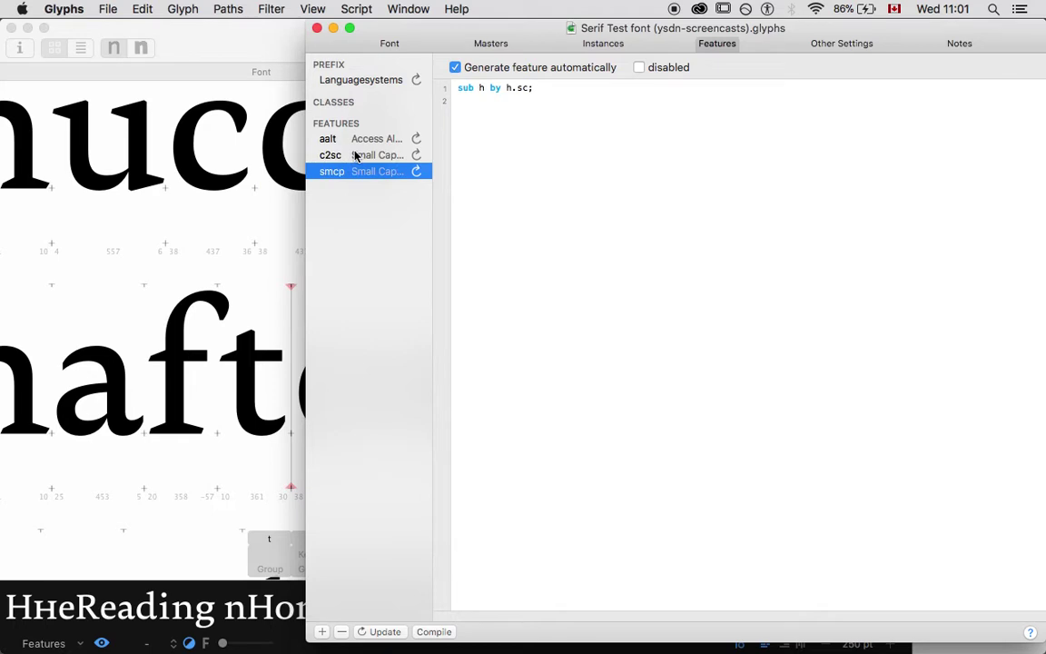
pyautogui.click(356, 156)
pyautogui.press('Down')
# - Add a calt feature containing the substitution code "sub s t by st.lig;"
pyautogui.click(321, 631)
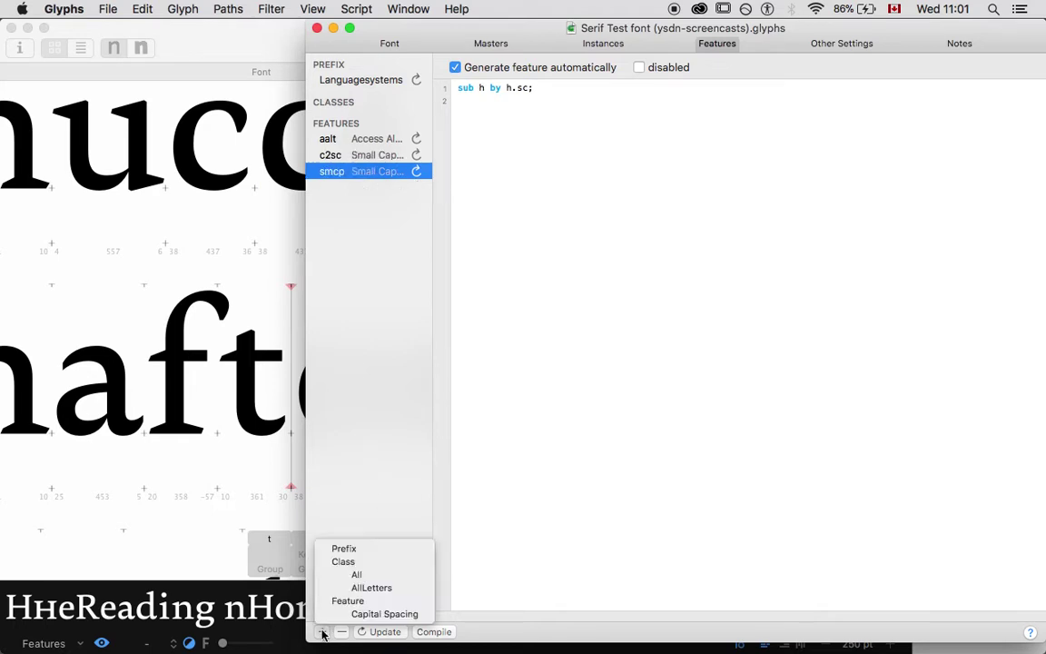
pyautogui.click(364, 601)
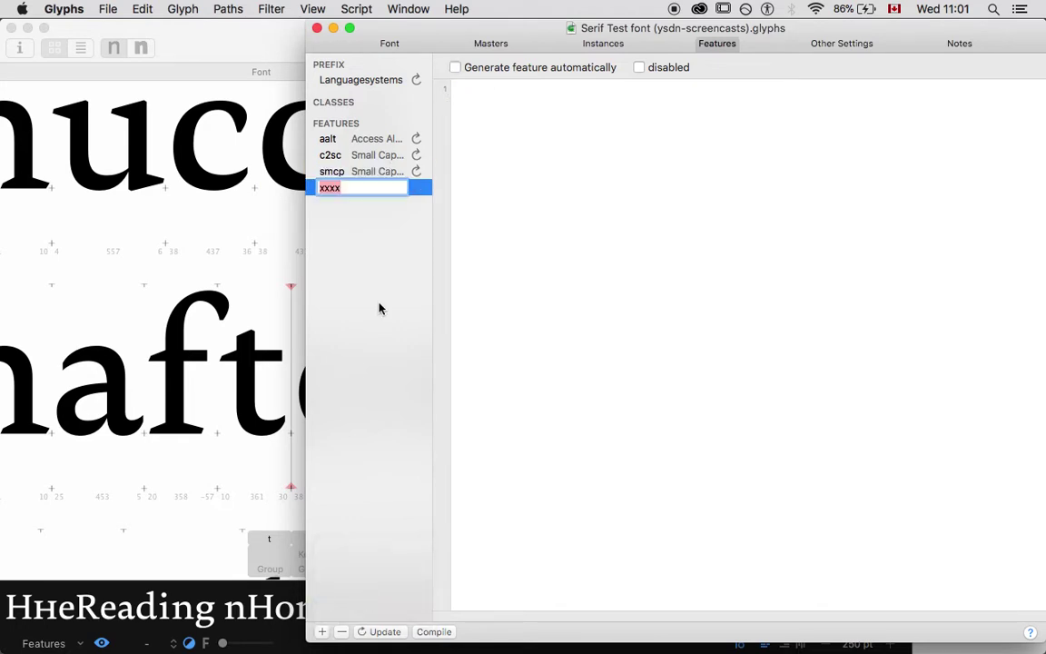
pyautogui.write('calt')
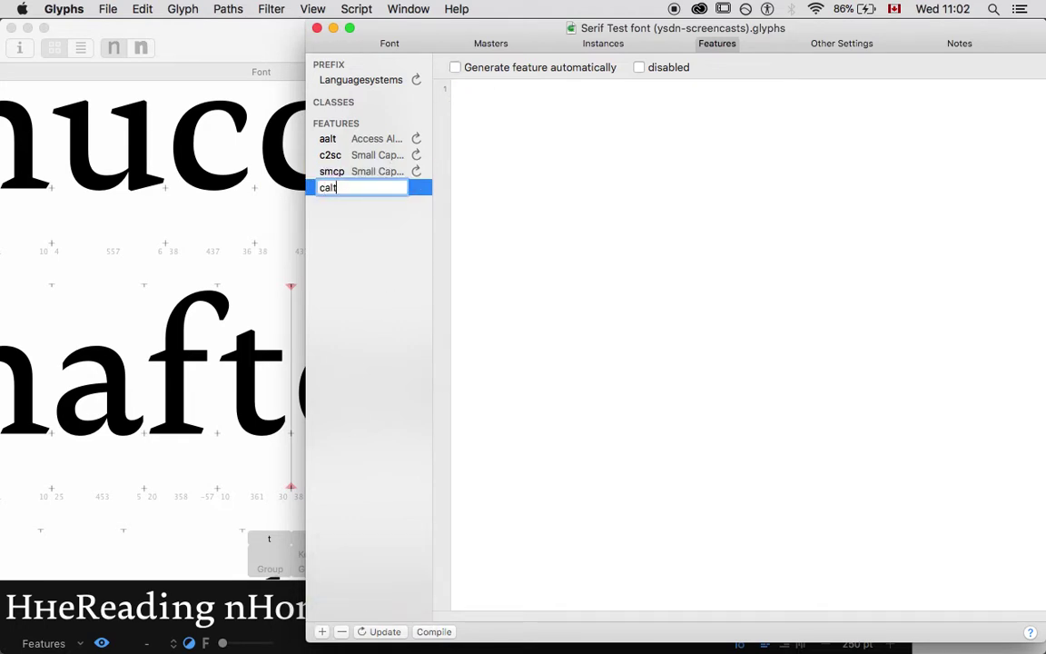
pyautogui.press('Return')
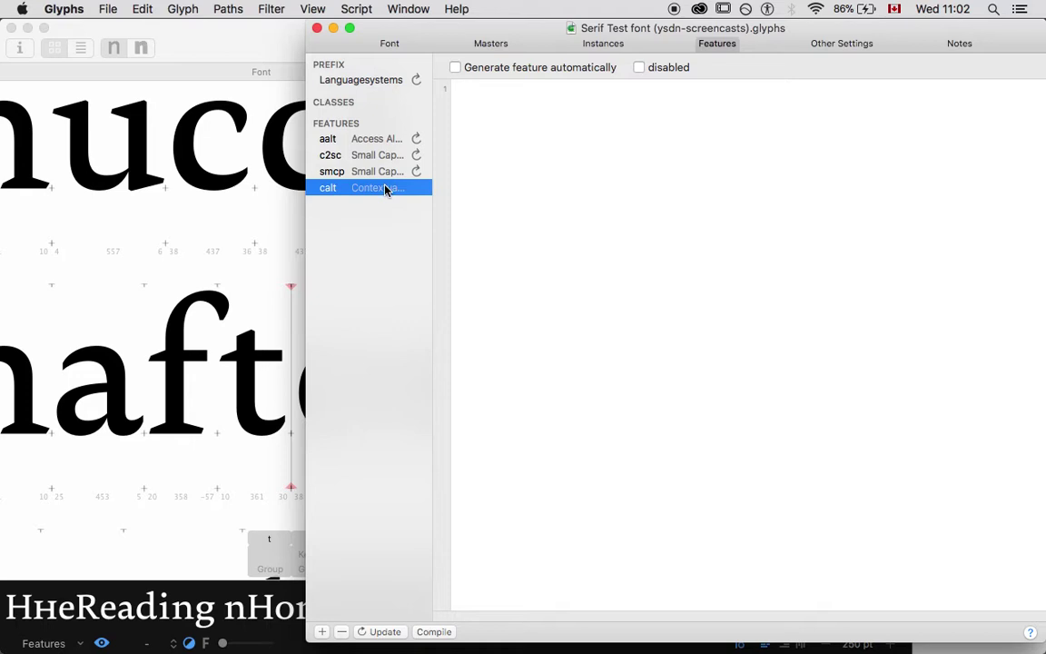
pyautogui.click(460, 165)
pyautogui.write('sub s t by st.lig;')
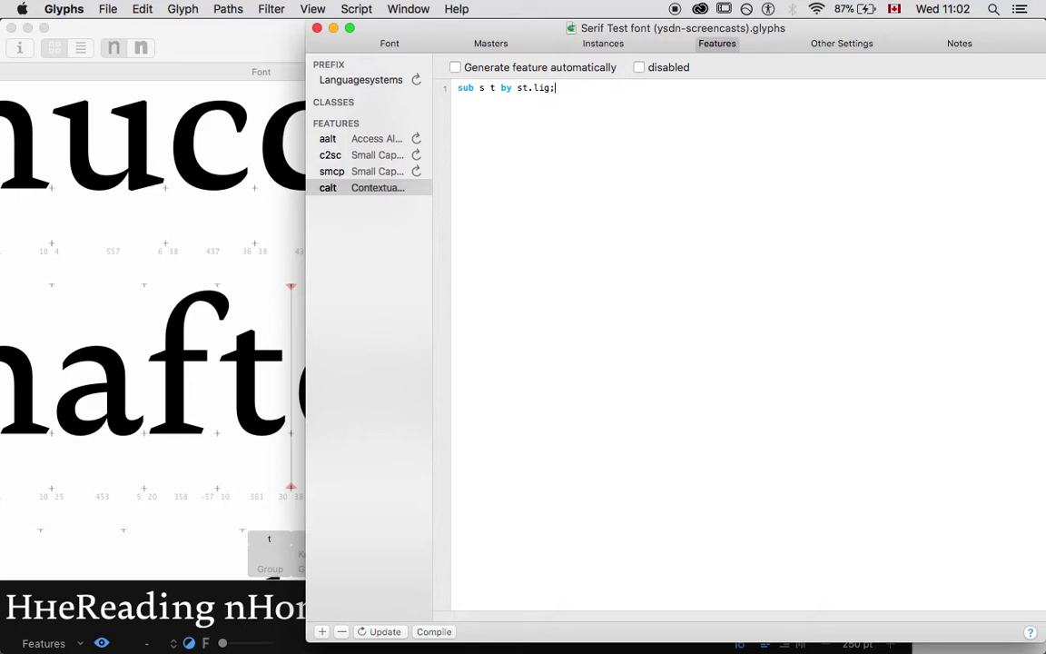
# - Review the substitution code of the smcp and c2sc features
pyautogui.click(363, 172)
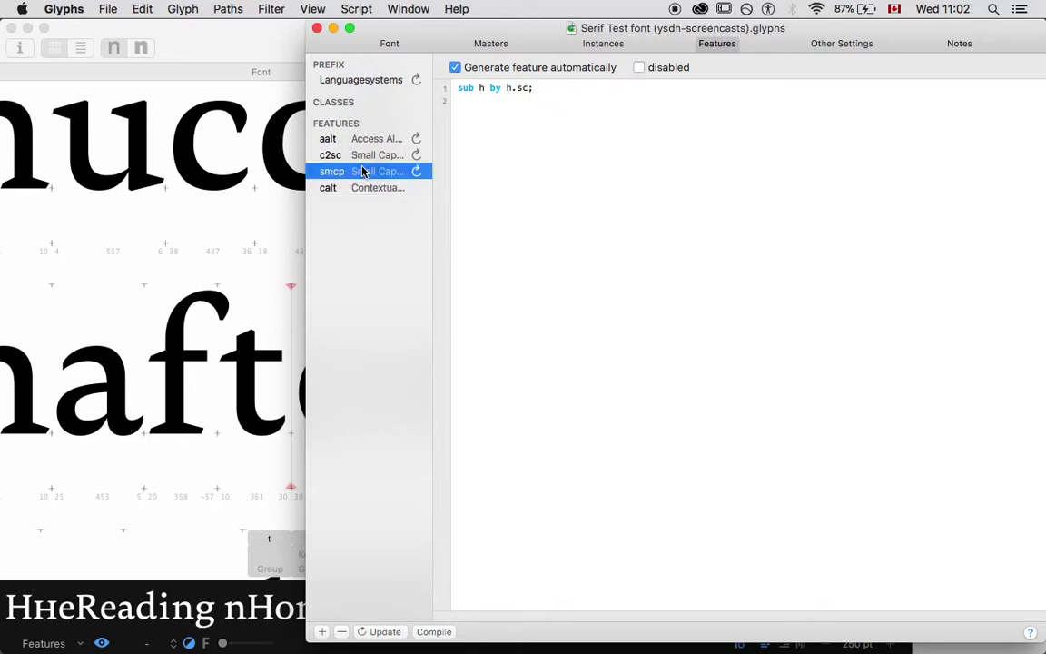
pyautogui.click(366, 155)
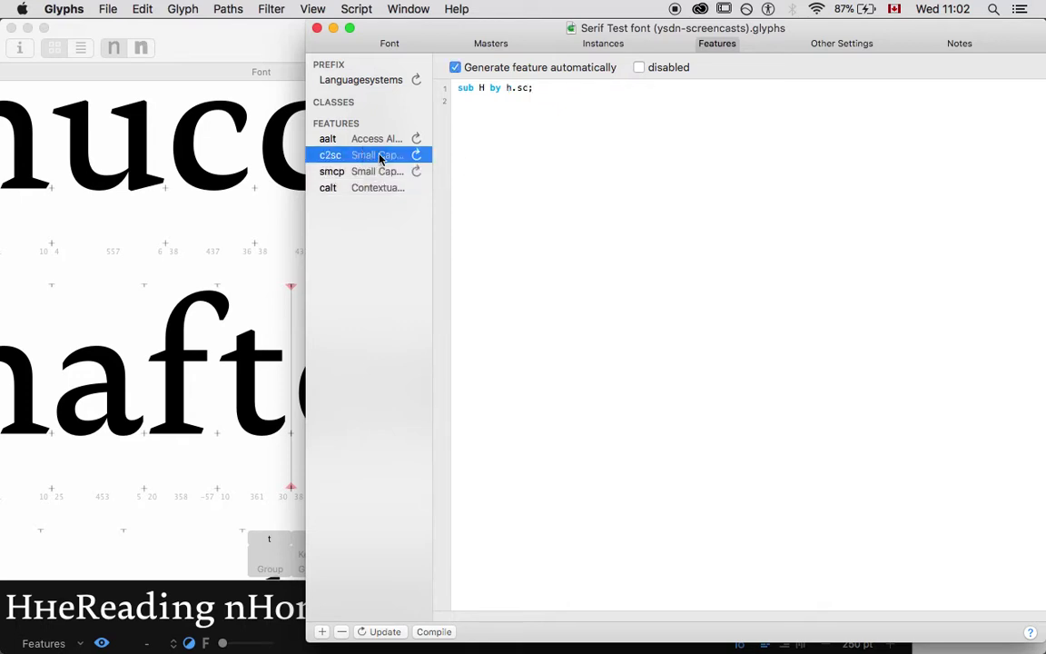
# - Review the code of the aalt, c2sc and calt features, and the list of features available for previewing in the edit view
pyautogui.click(367, 139)
pyautogui.click(367, 155)
pyautogui.click(327, 187)
pyautogui.click(495, 88)
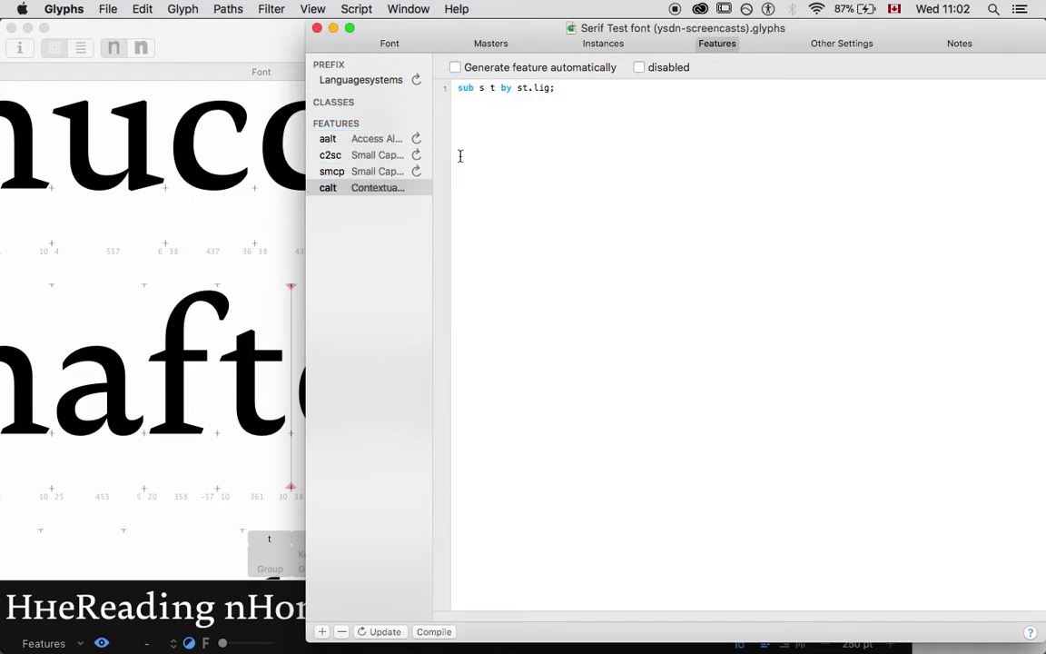
pyautogui.write("'")
pyautogui.press('BackSpace')
pyautogui.click(223, 272)
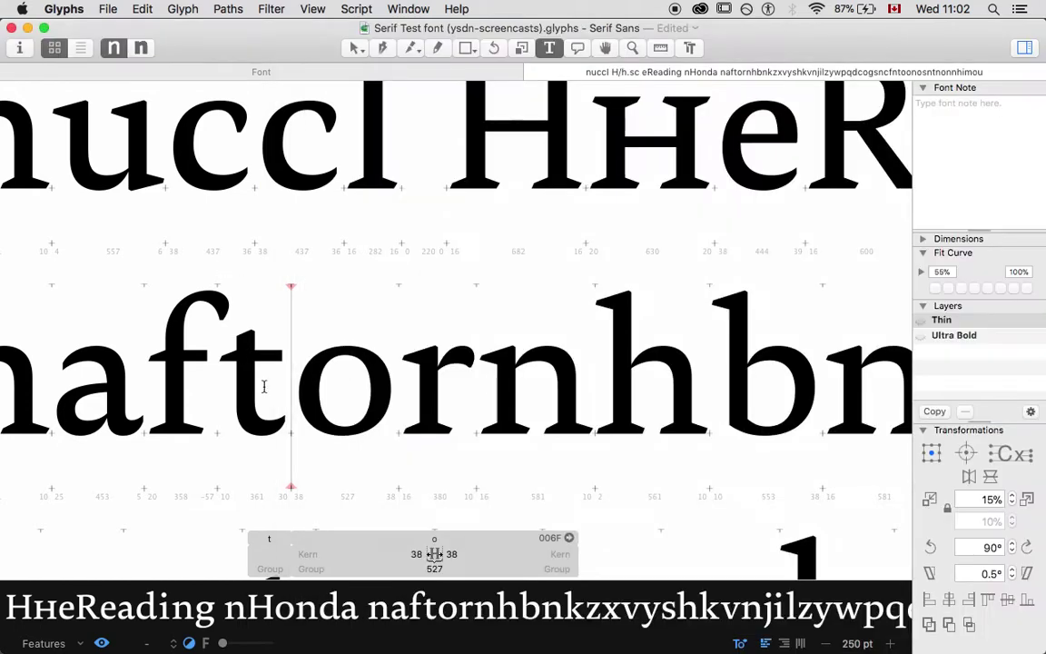
pyautogui.click(41, 643)
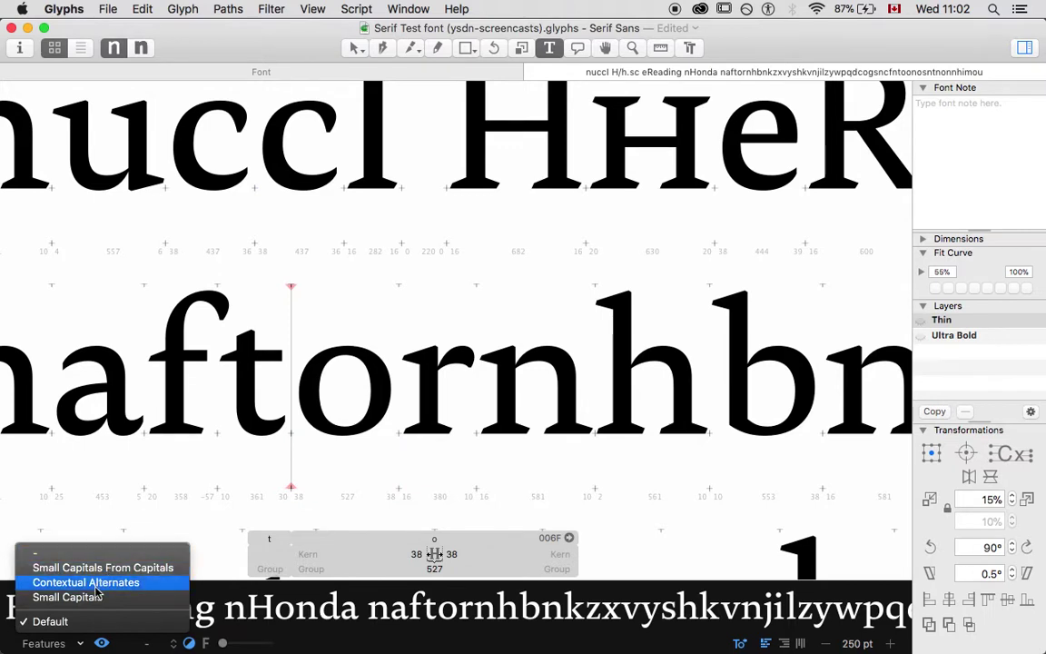
pyautogui.click(326, 370)
# - Delete the small-cap H after the capital H in the sample text and turn on Small Capitals From Capitals for the preview
pyautogui.scroll(3, 560, 243)
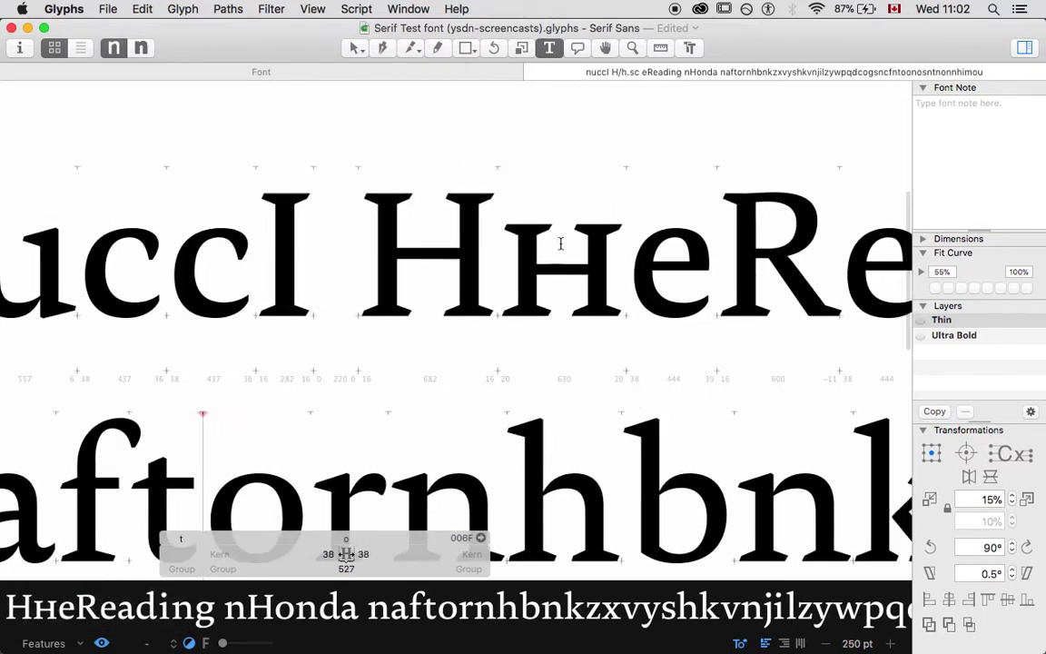
pyautogui.click(561, 244)
pyautogui.press('BackSpace')
pyautogui.hotkey('shift', 'Left')
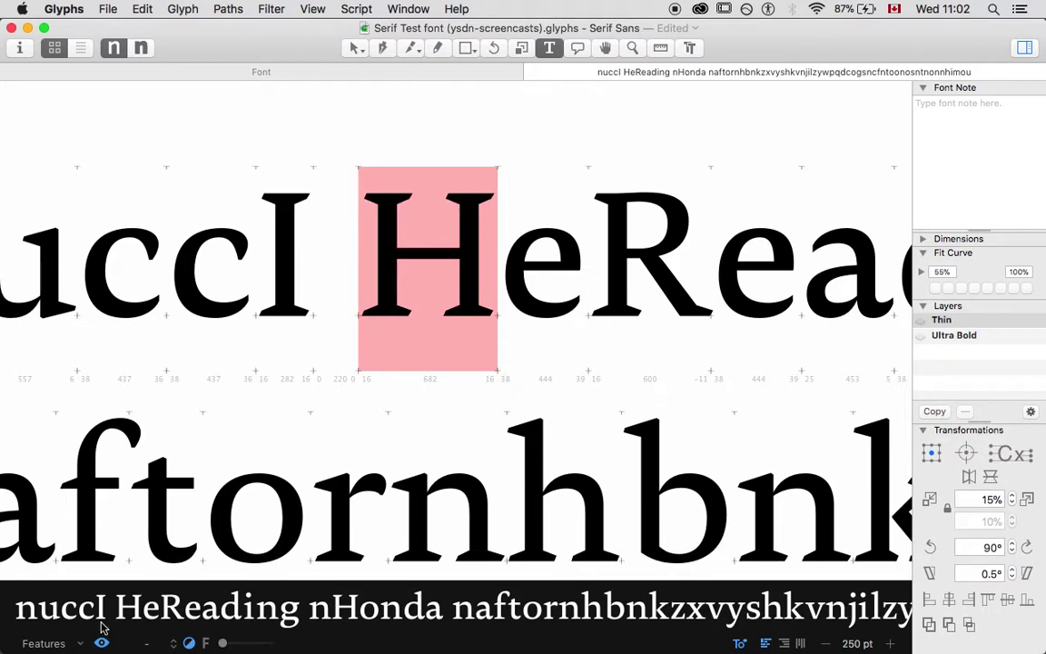
pyautogui.click(45, 641)
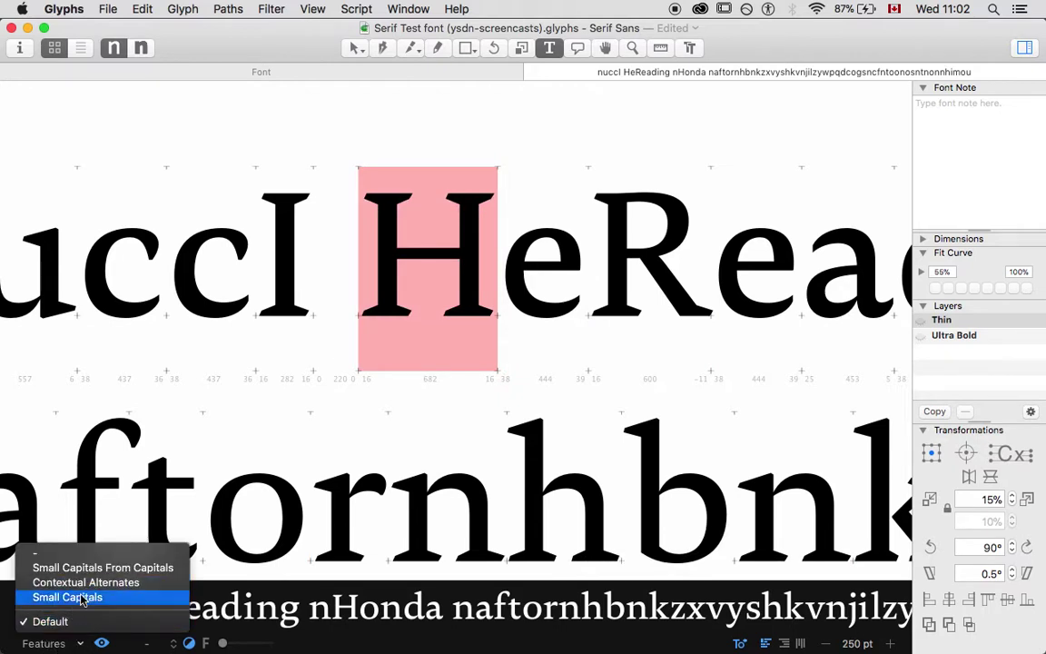
pyautogui.click(79, 566)
pyautogui.click(498, 259)
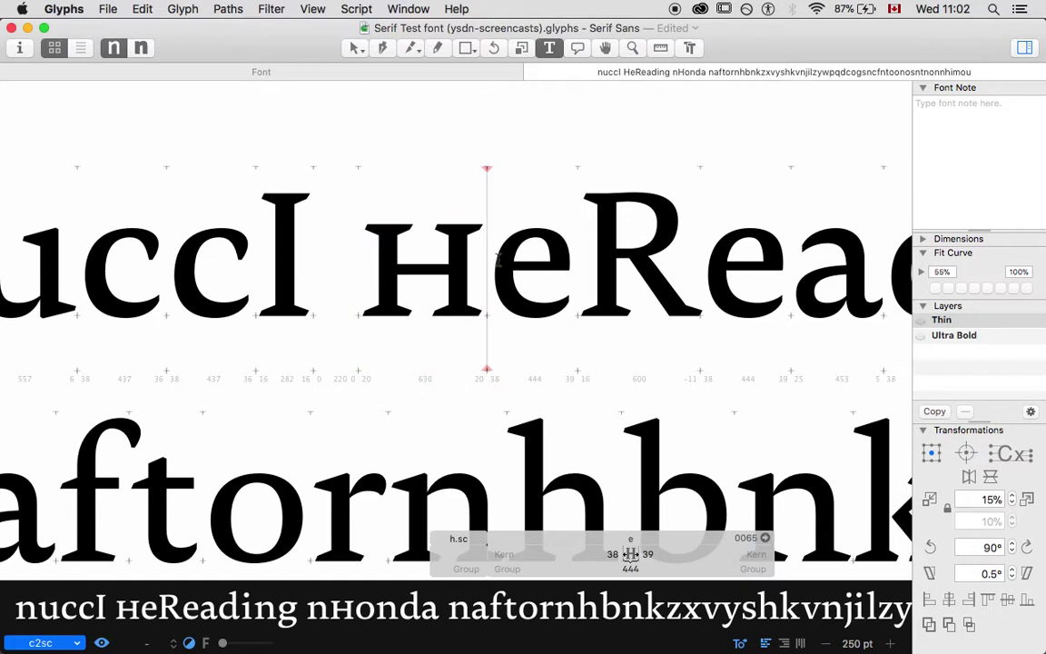
# - Insert a lowercase h after the capital H in the sample text and turn on the Small Capitals feature for the preview
pyautogui.write('h')
pyautogui.hotkey('shift', 'Left')
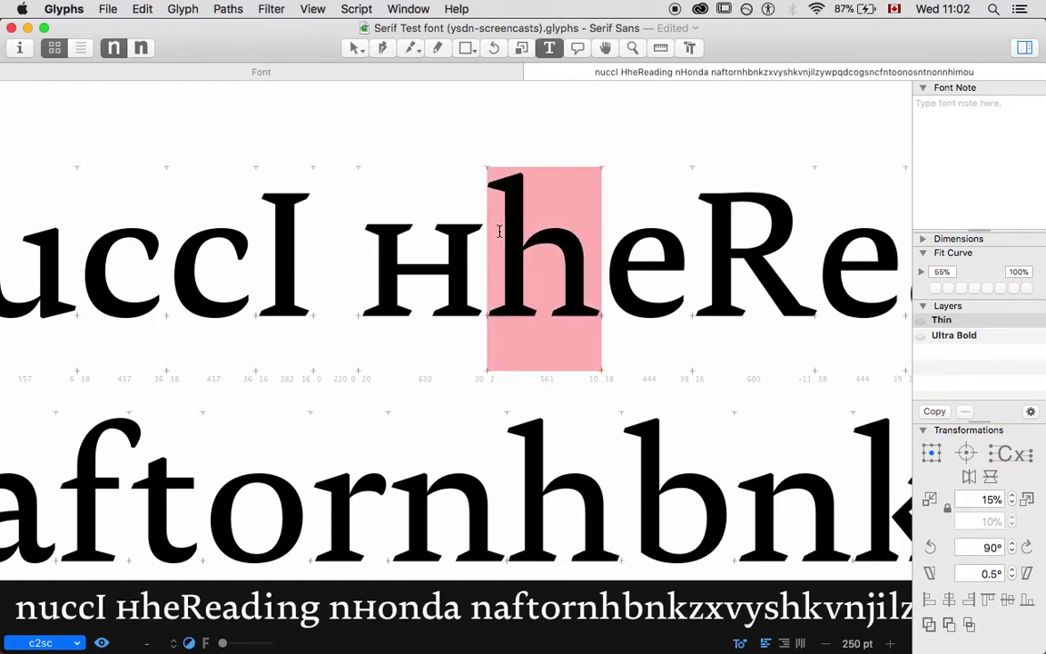
pyautogui.click(41, 643)
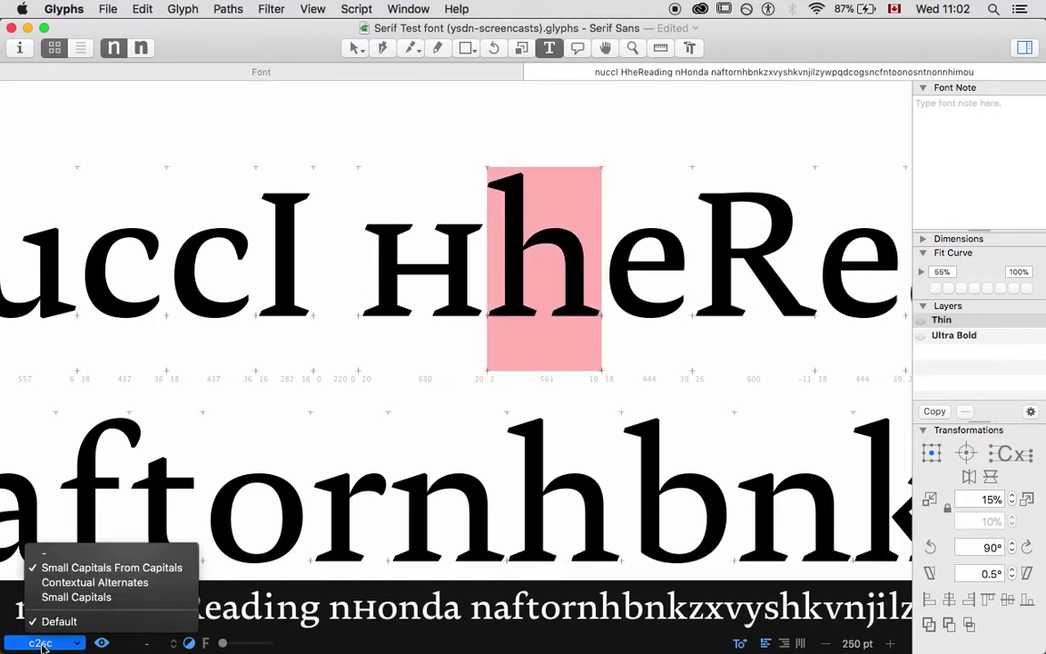
pyautogui.click(76, 597)
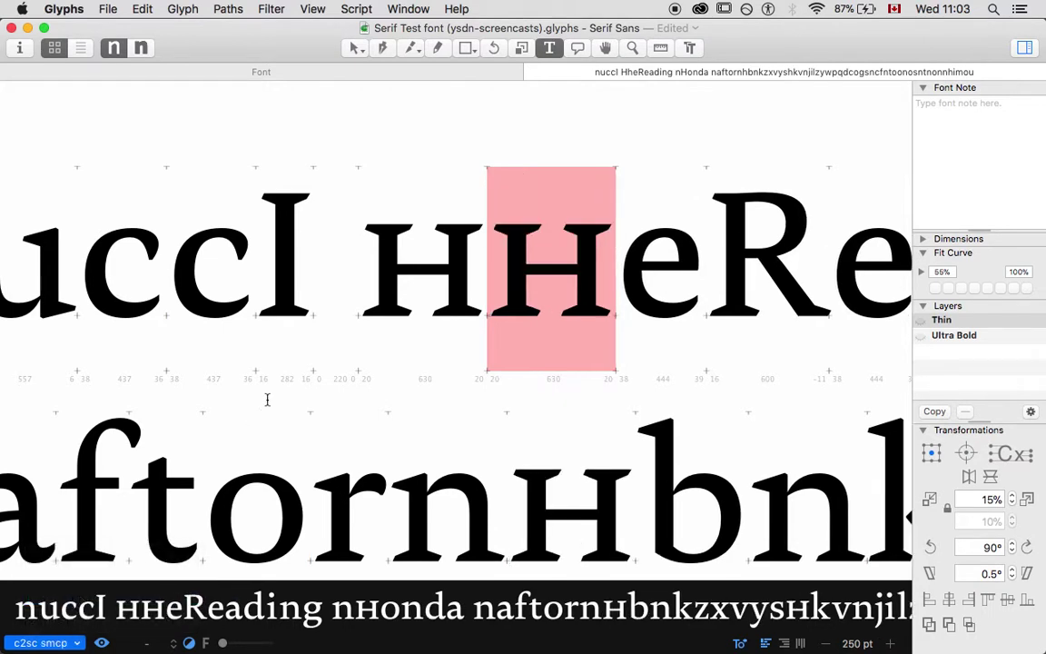
pyautogui.hscroll(-4, 267, 400)
pyautogui.scroll(-2, 267, 399)
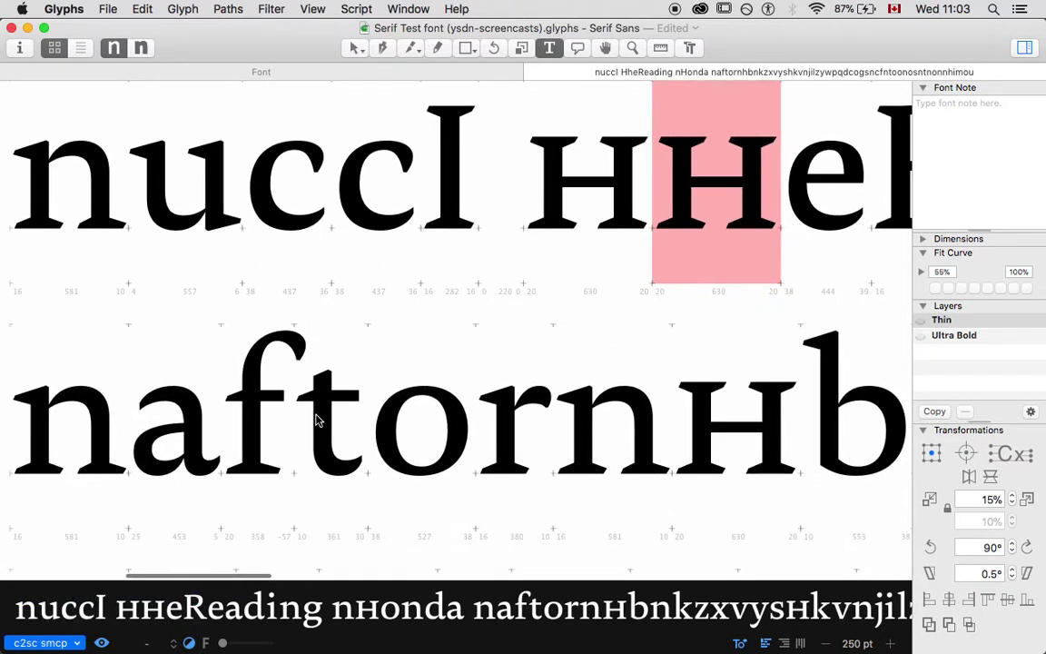
# - Turn on Contextual Alternates for the preview and change "naftorn" to "nafstorn" in the sample text
pyautogui.click(316, 419)
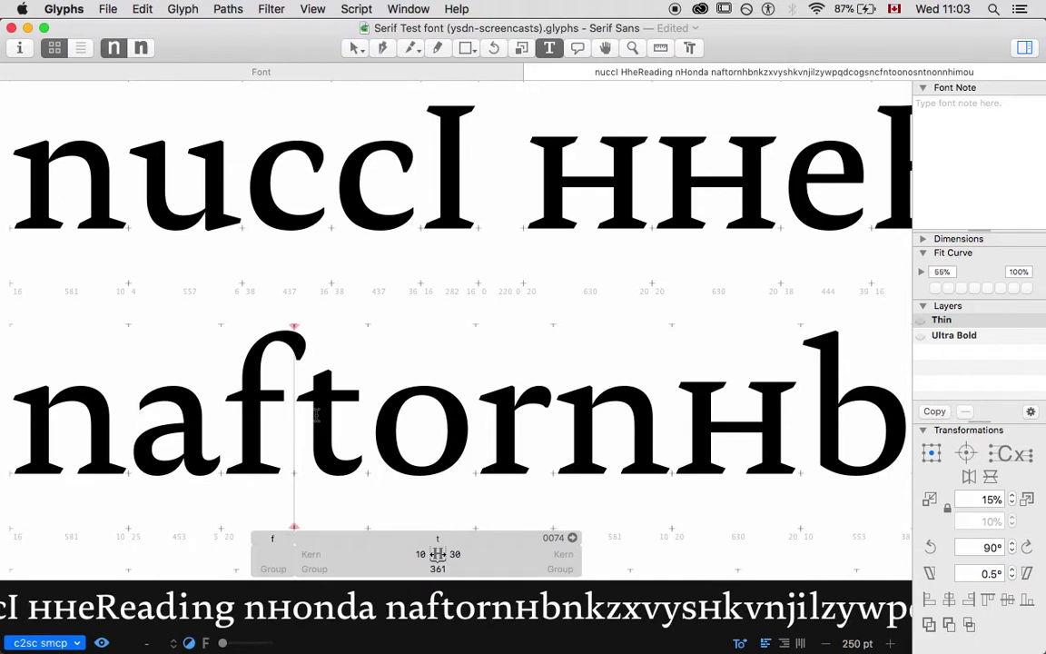
pyautogui.click(77, 640)
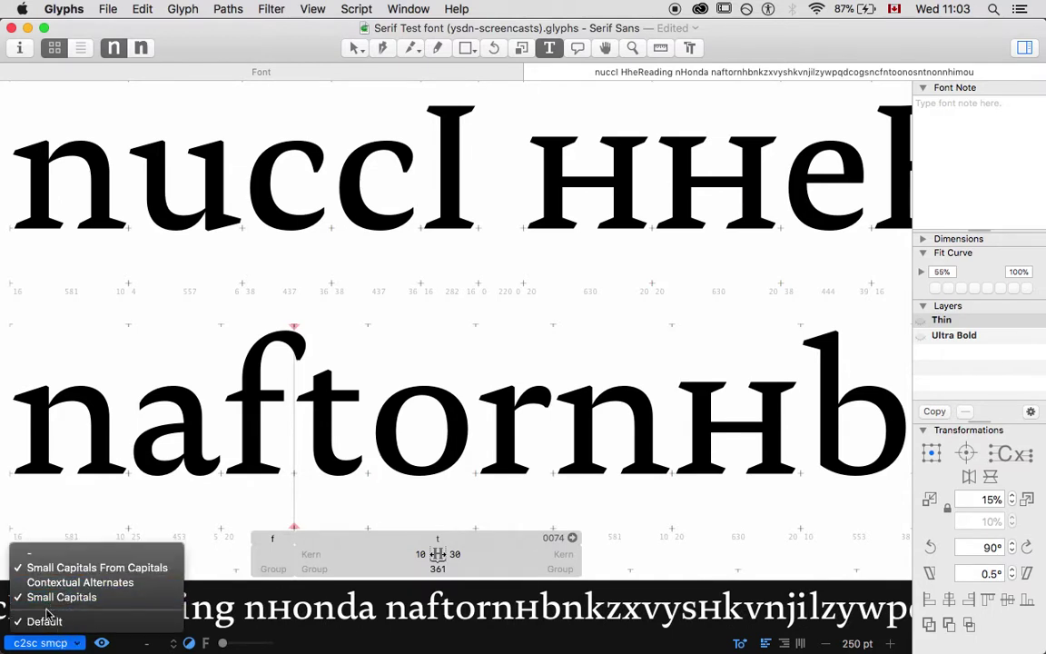
pyautogui.click(80, 582)
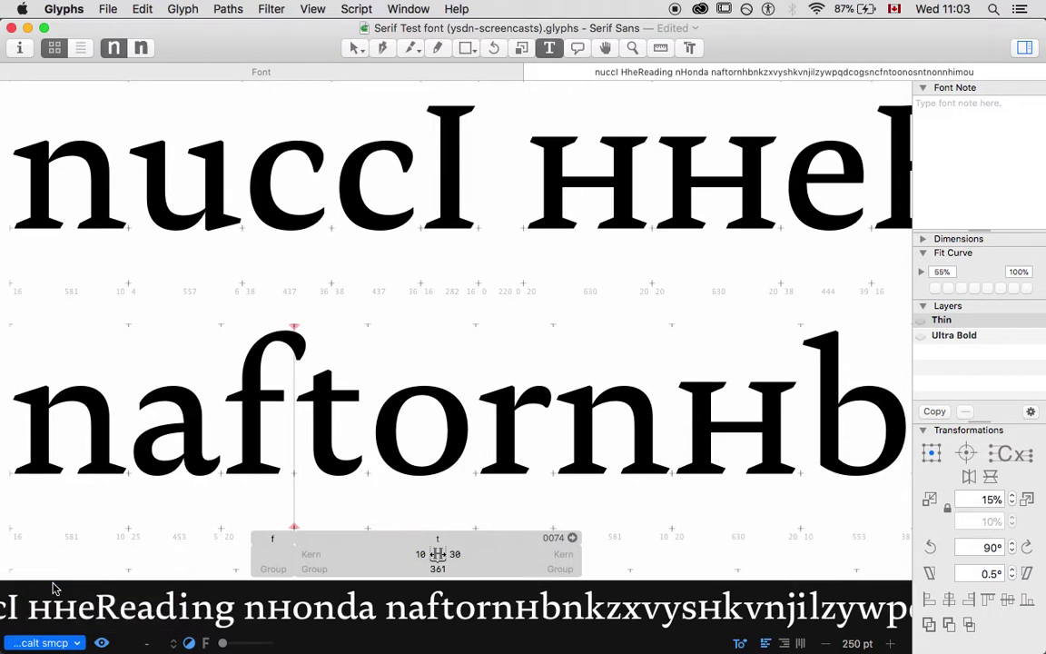
pyautogui.write('st')
pyautogui.press('BackSpace')
pyautogui.press('BackSpace')
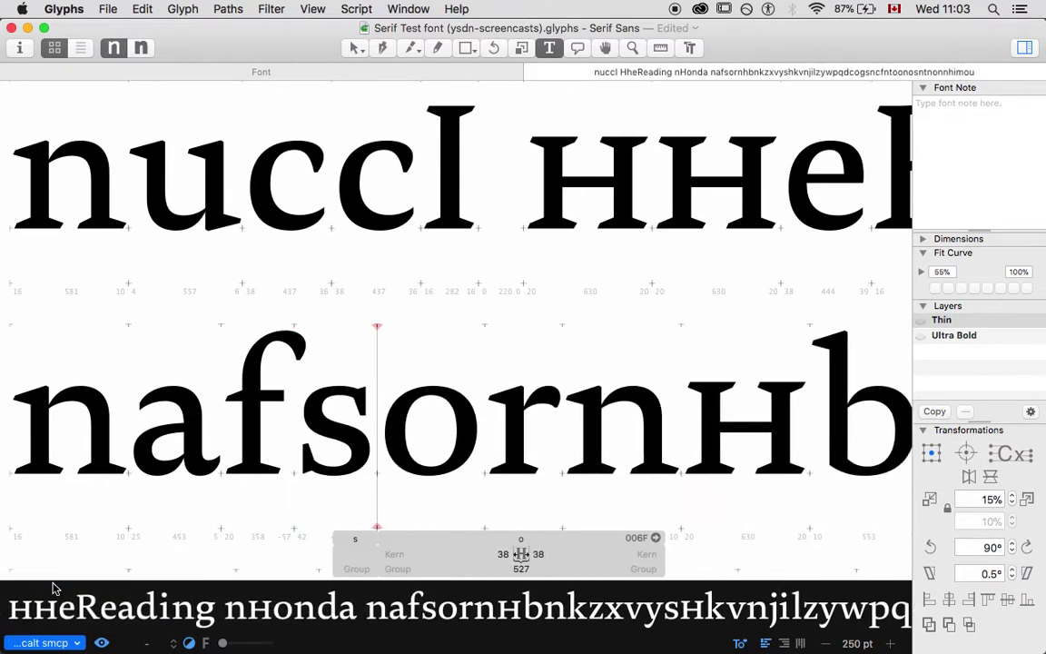
pyautogui.write('t')
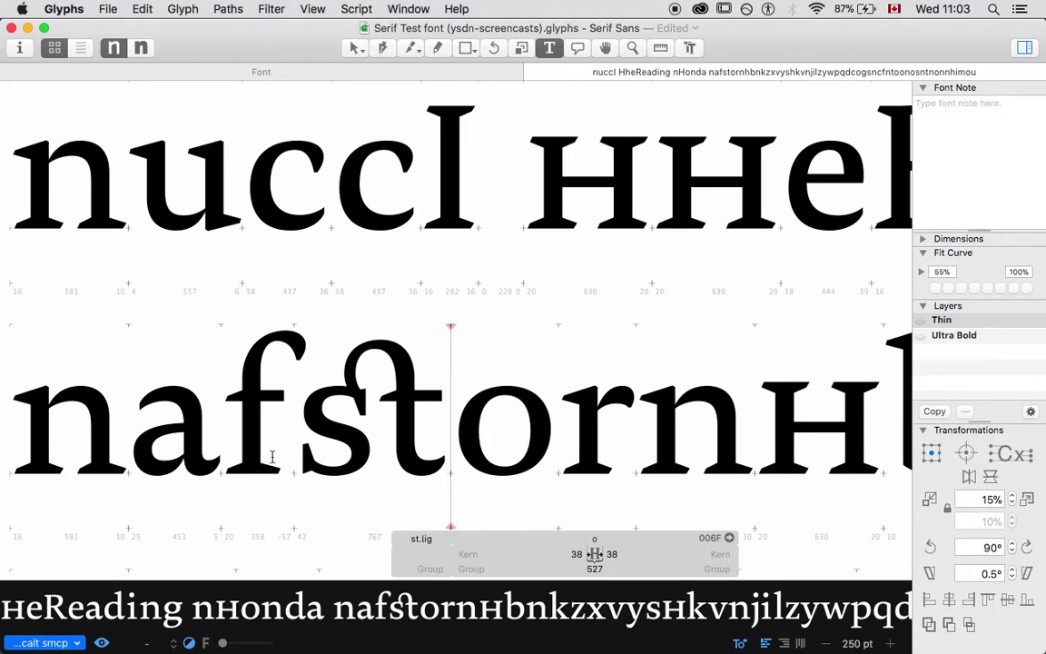
# - Compare the st pair in "nafstorn" with Contextual Alternates switched off and on again
pyautogui.click(41, 642)
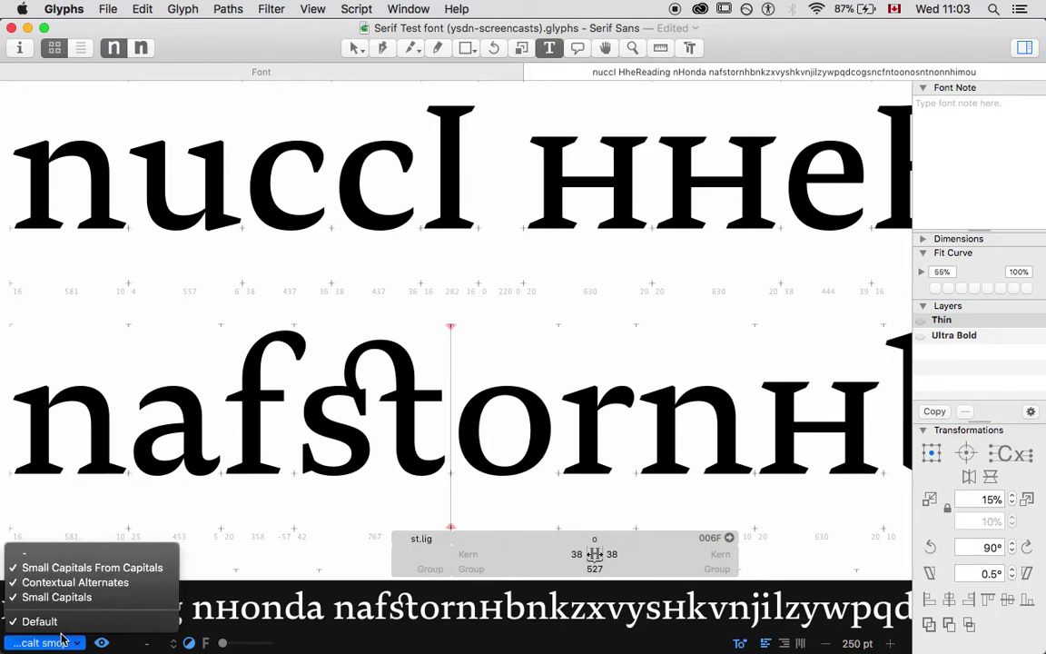
pyautogui.click(45, 581)
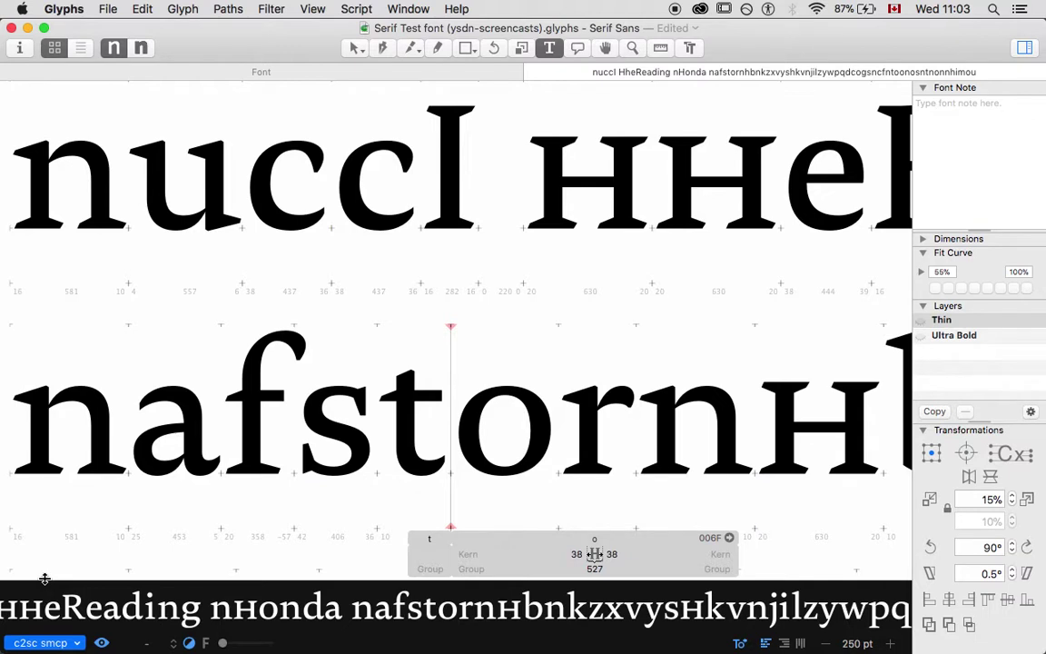
pyautogui.click(41, 642)
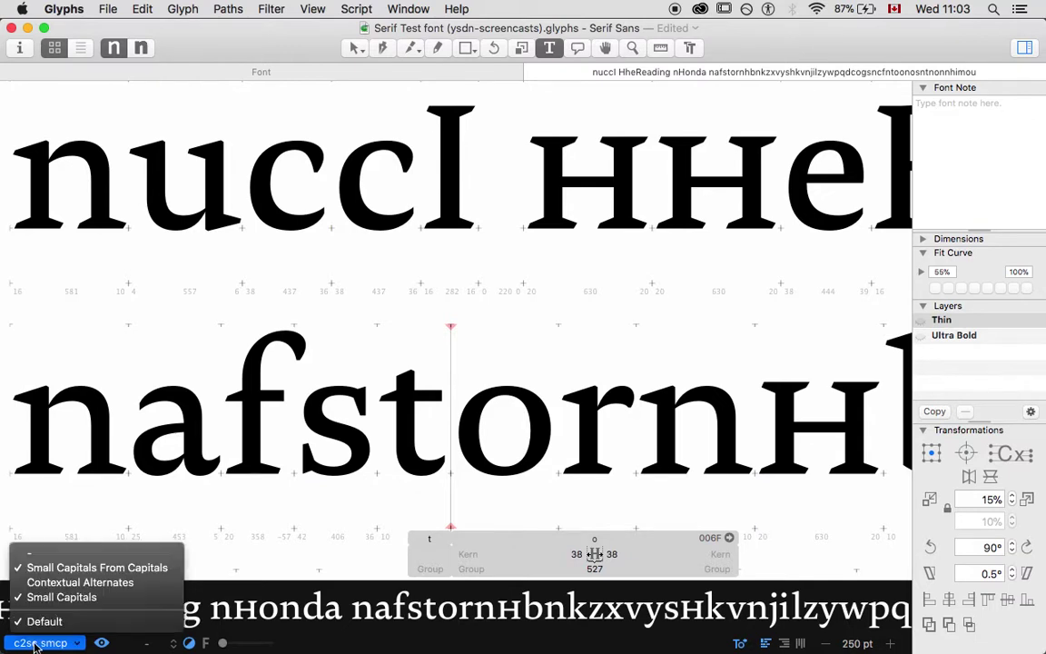
pyautogui.click(43, 582)
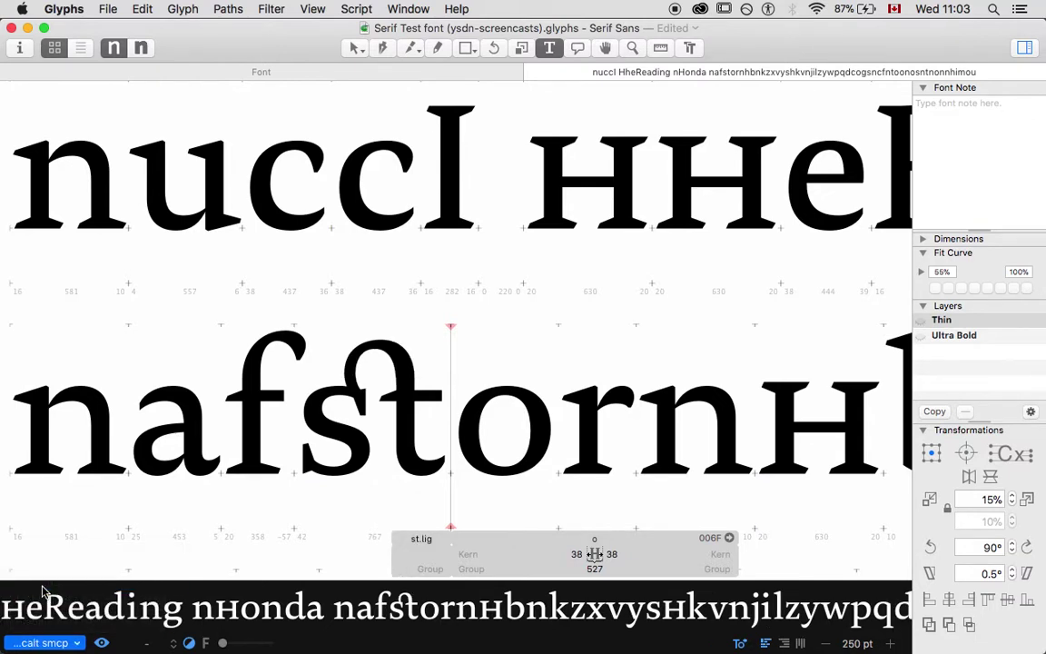
# - Insert a second "st" before the o so the sample word reads "nafststorn"
pyautogui.write('s')
pyautogui.press('BackSpace')
pyautogui.write('s')
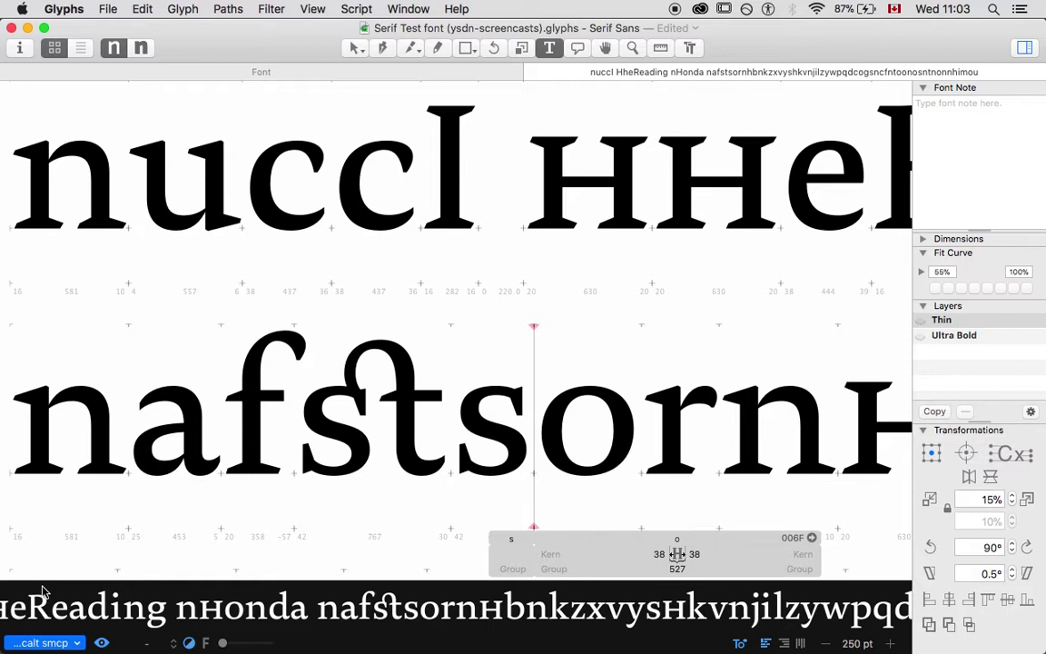
pyautogui.write('t')
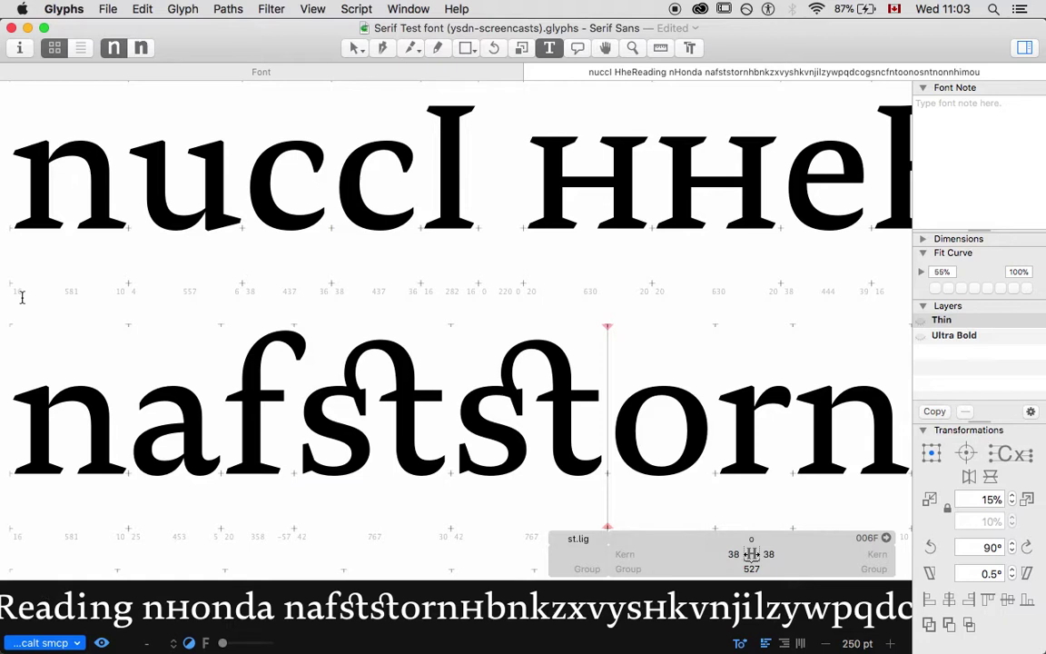
# - Open the lowercase a in "nafststorn" for outline editing at 500 pt
pyautogui.click(354, 47)
pyautogui.click(532, 438)
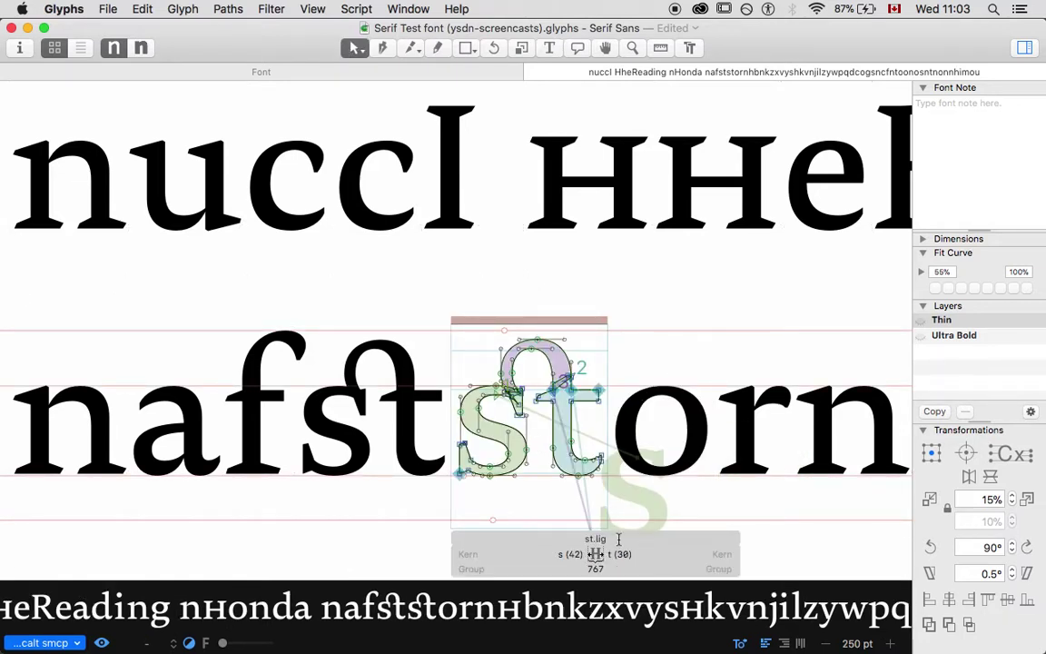
pyautogui.hscroll(-8, 613, 380)
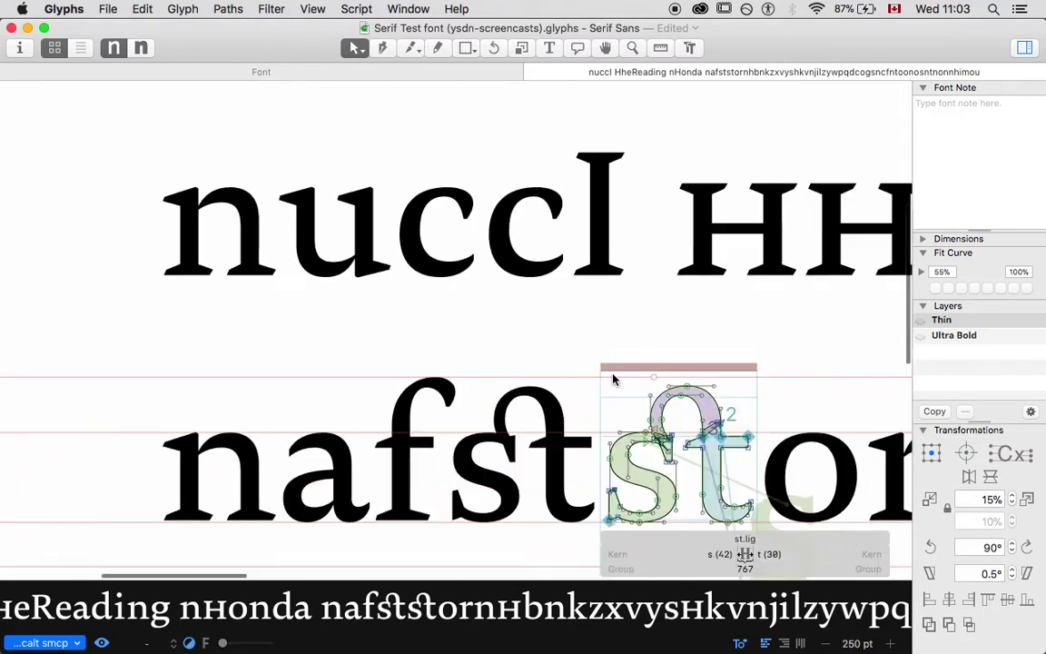
pyautogui.press('super+plus')
pyautogui.scroll(-5, 613, 380)
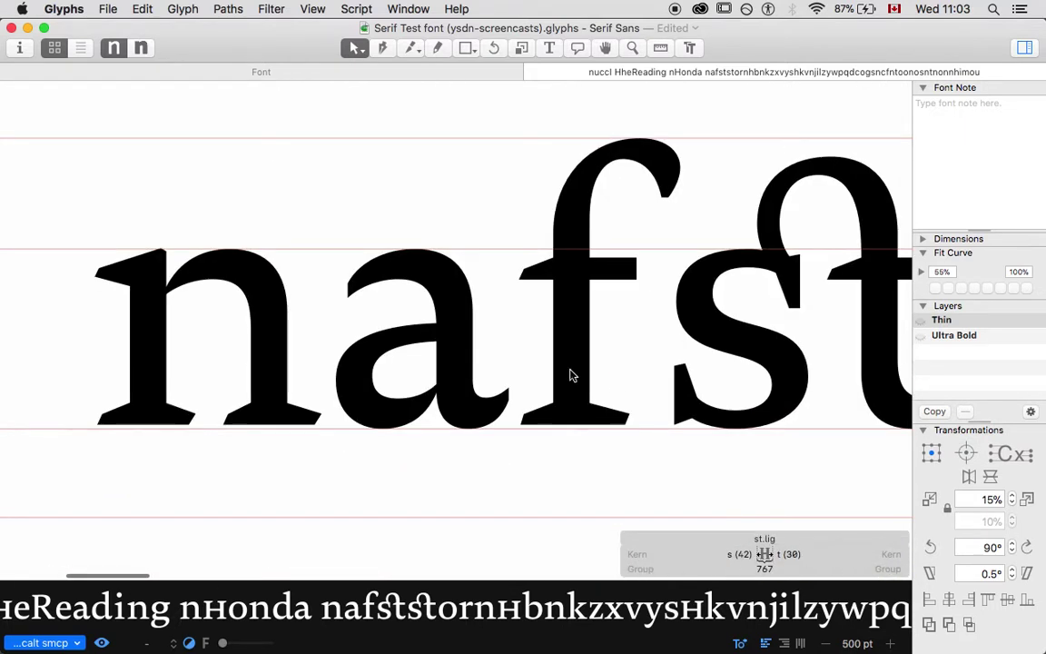
pyautogui.doubleClick(389, 319)
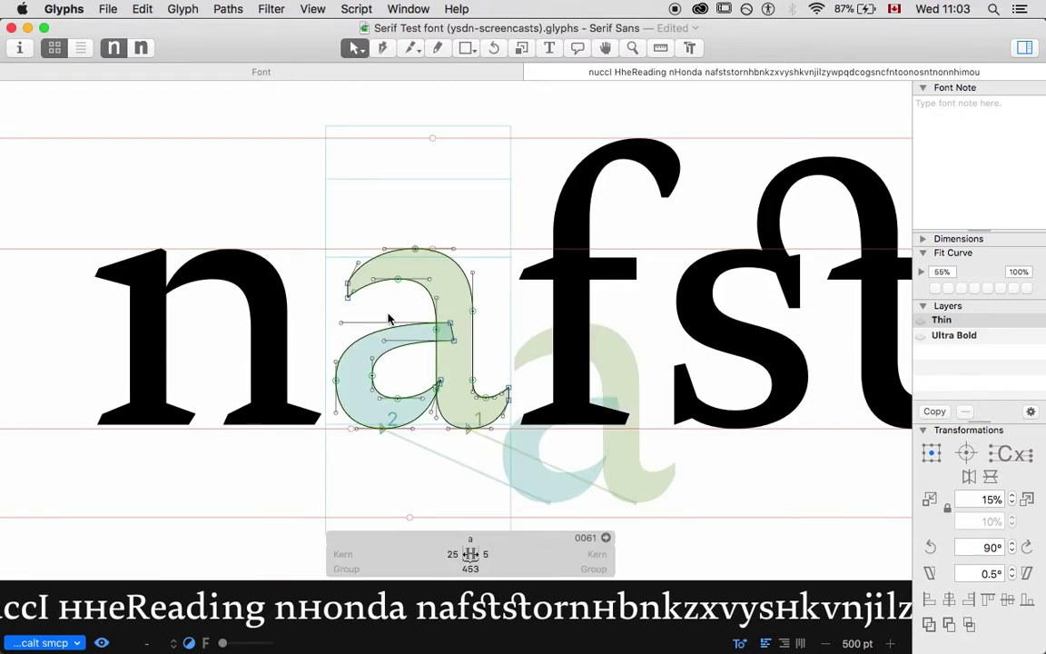
pyautogui.press('super+plus')
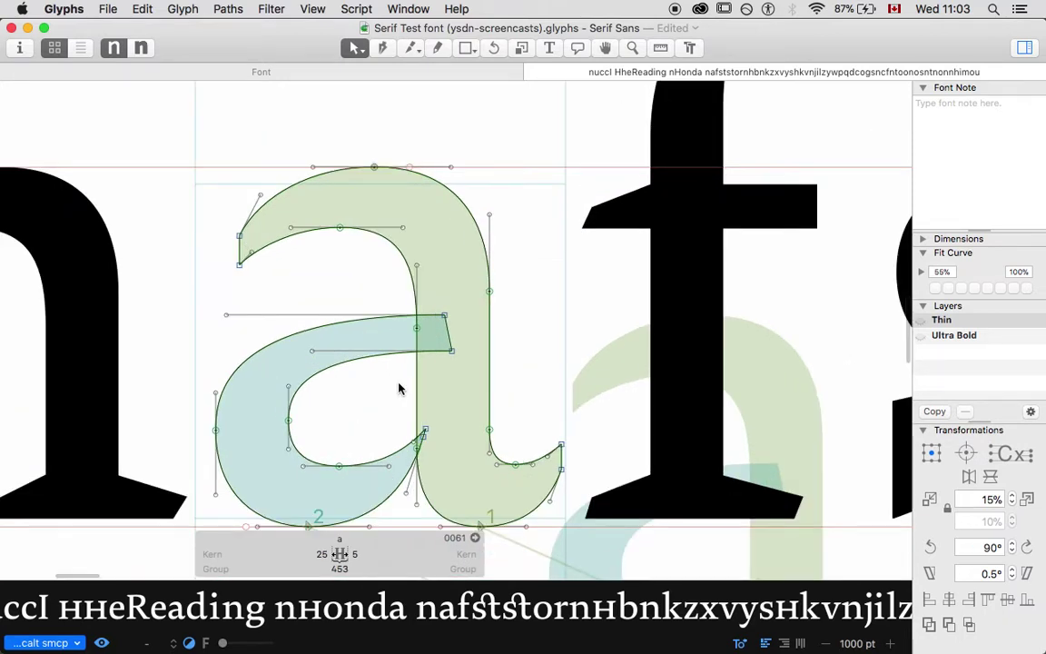
pyautogui.press('super+minus')
pyautogui.press('t')
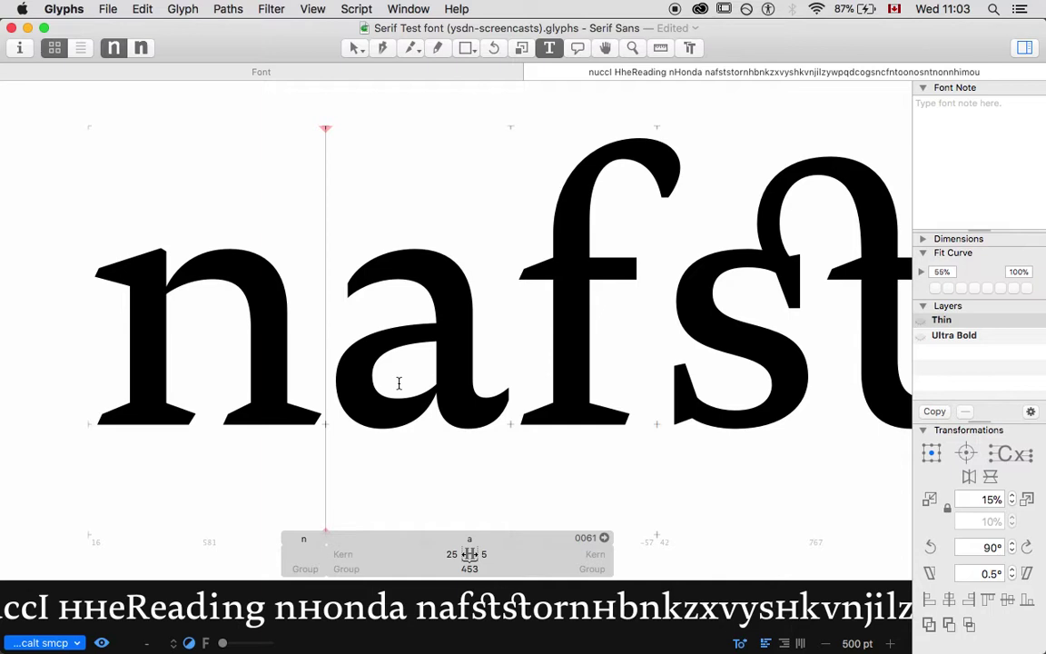
pyautogui.click(354, 48)
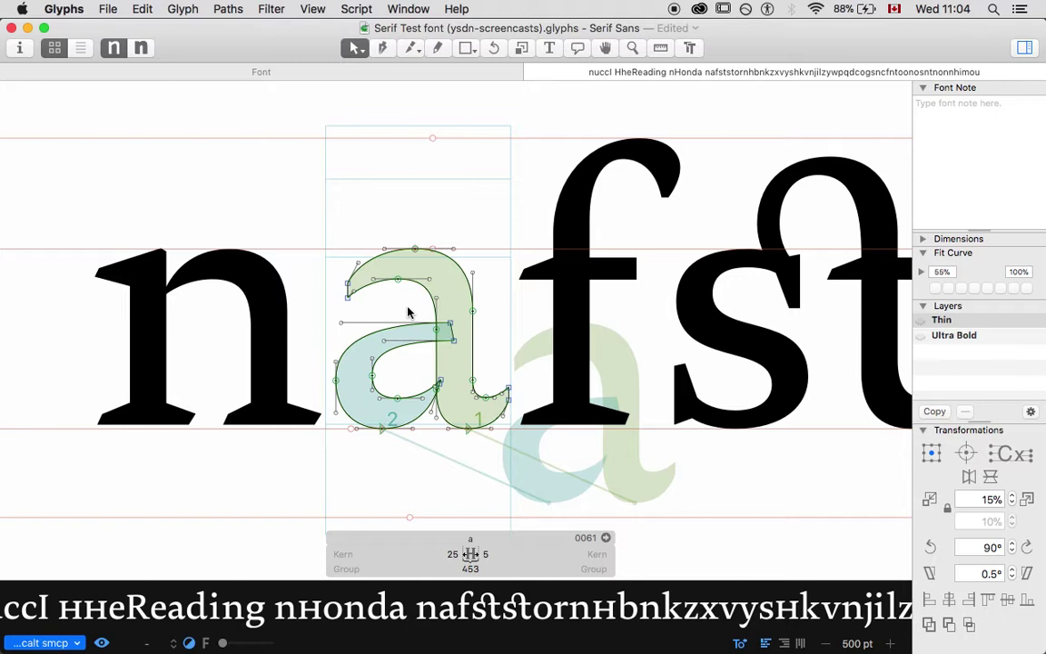
# - Duplicate the lowercase a glyph and rename the copy a.alt
pyautogui.press('super+d')
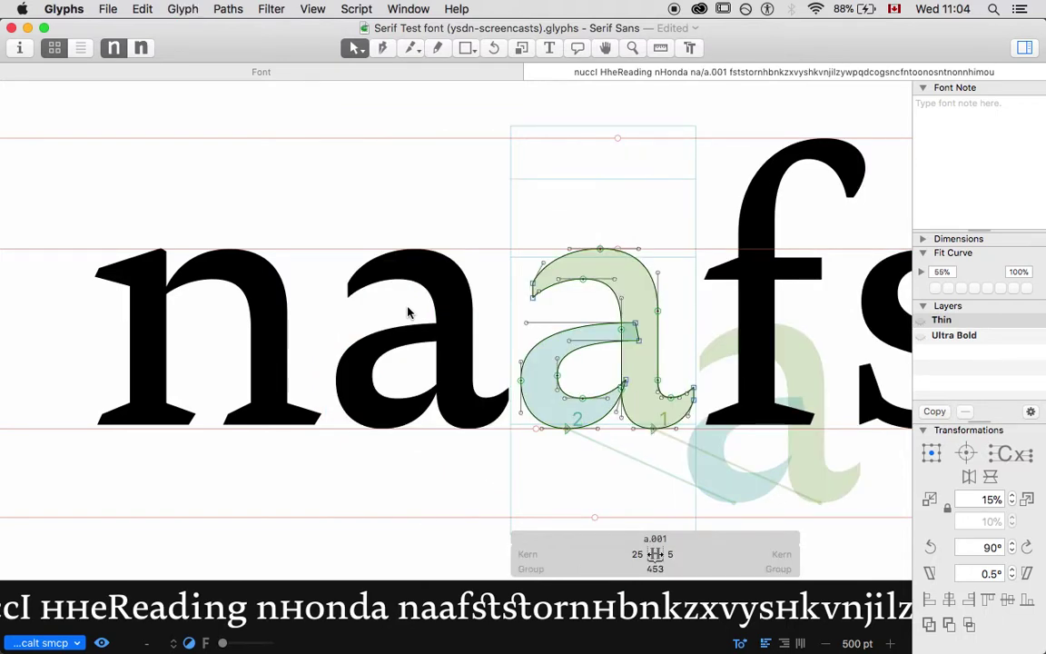
pyautogui.doubleClick(676, 535)
pyautogui.write('a.alt')
pyautogui.press('Return')
# - Lower the two nodes where the top of the a.alt bowl joins the stem until their centre is at Y 137
pyautogui.hscroll(5, 472, 299)
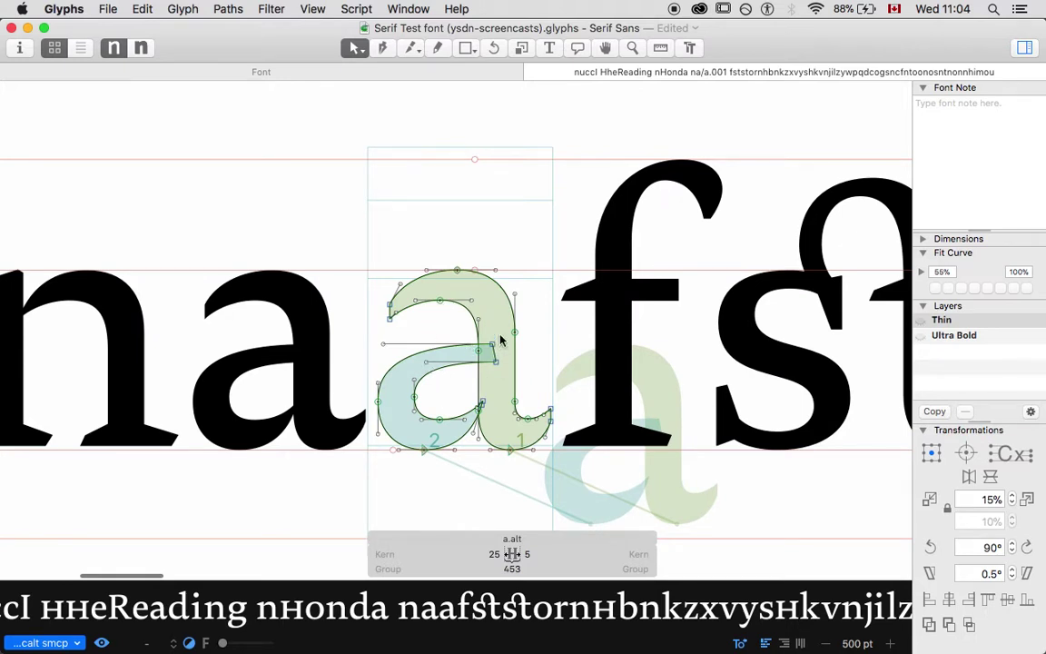
pyautogui.moveTo(490, 370); pyautogui.dragTo(490, 371)
pyautogui.press('super+Down')
pyautogui.hotkey('shift', 'Up')
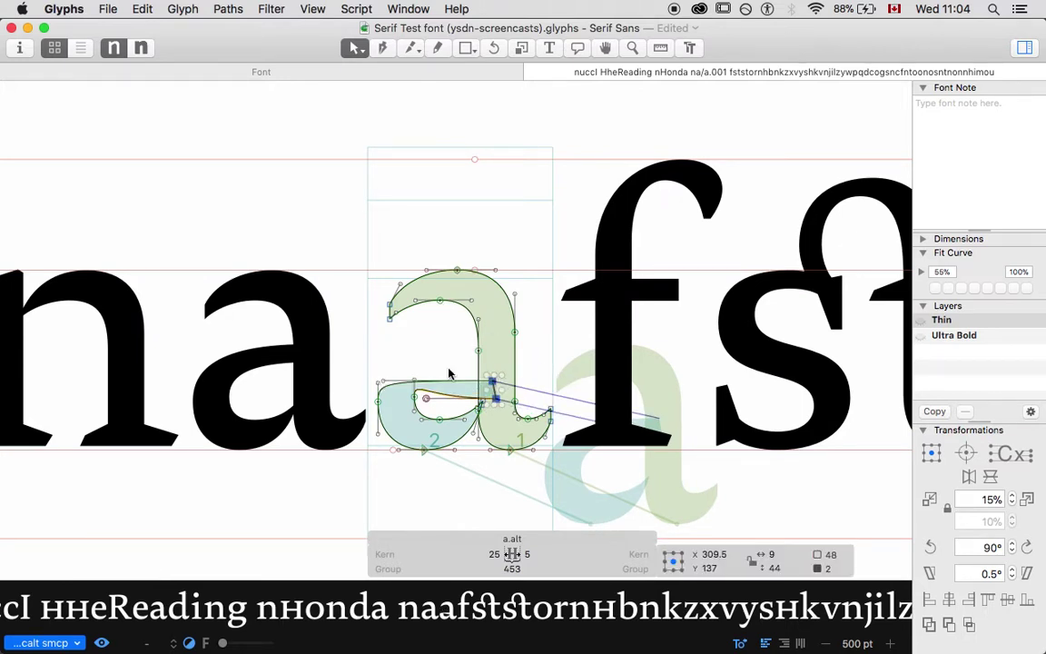
# - Raise the two curve handles of the a.alt bowl's upper edges to a centre of Y 247 and shift them towards the stem
pyautogui.click(426, 398)
pyautogui.keyDown('shift'); pyautogui.click(384, 381); pyautogui.keyUp('shift')
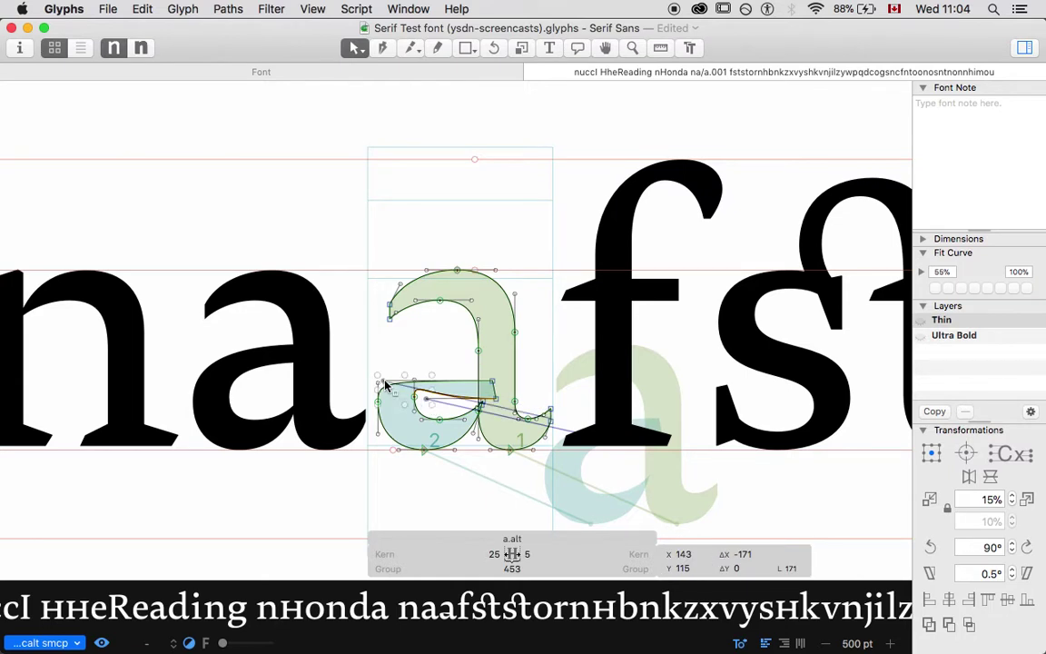
pyautogui.hotkey('shift', 'Up')
pyautogui.hotkey('shift', 'Up')
pyautogui.hotkey('shift', 'Up')
pyautogui.hotkey('shift', 'Up')
pyautogui.hotkey('shift', 'Up')
pyautogui.hotkey('shift', 'Up')
pyautogui.hotkey('shift', 'Up')
pyautogui.hotkey('shift', 'Up')
pyautogui.hotkey('shift', 'Up')
pyautogui.hotkey('shift', 'Up')
pyautogui.hotkey('shift', 'Up')
pyautogui.hotkey('shift', 'Up')
pyautogui.hotkey('shift', 'Right')
pyautogui.hotkey('shift', 'Right')
pyautogui.hotkey('shift', 'Right')
pyautogui.hotkey('shift', 'Right')
pyautogui.hotkey('shift', 'Right')
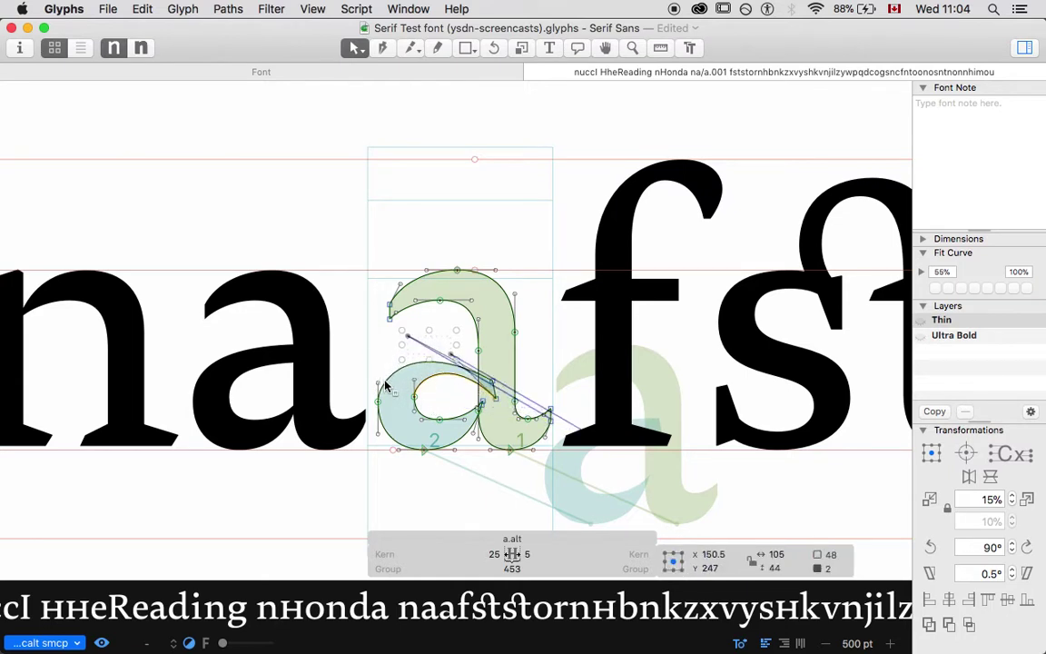
pyautogui.click(405, 336)
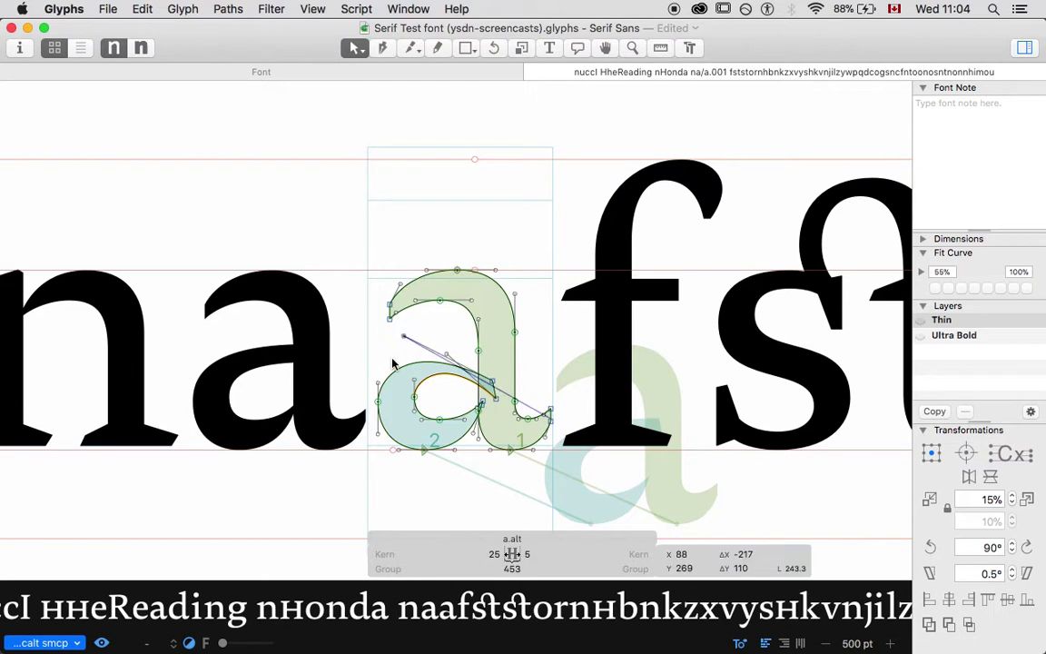
# - Shift the curve handle of the a.alt bowl's outer upper edge to X 128, Y 299 and preview the shape
pyautogui.hotkey('shift', 'Right')
pyautogui.hotkey('shift', 'Right')
pyautogui.hotkey('shift', 'Right')
pyautogui.hotkey('shift', 'Up')
pyautogui.hotkey('shift', 'Up')
pyautogui.hotkey('shift', 'Right')
pyautogui.hotkey('shift', 'Up')
pyautogui.press('space')
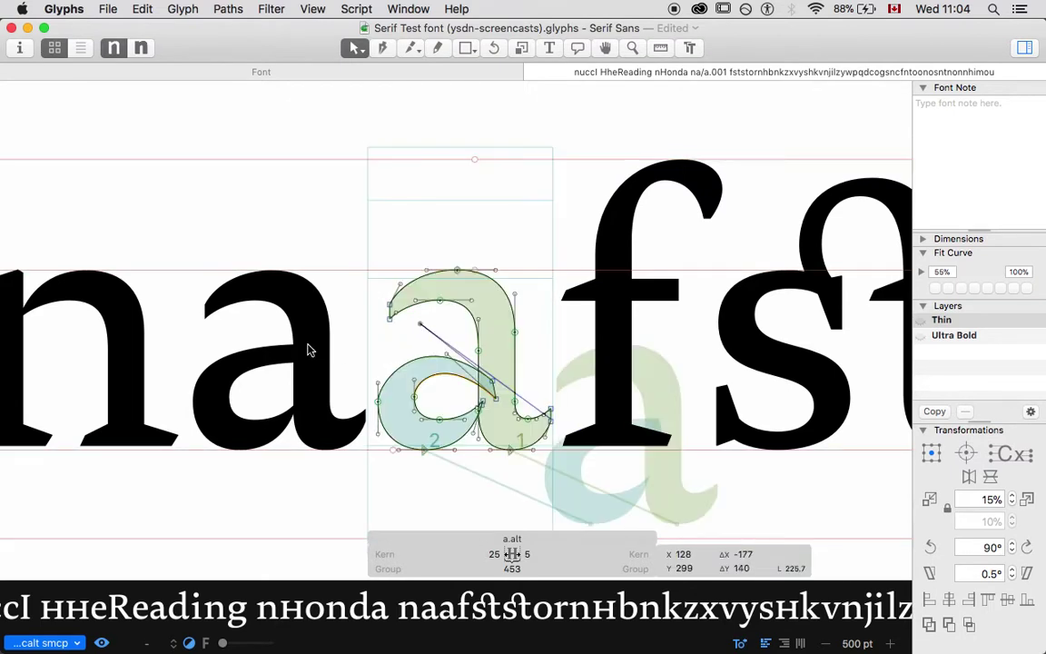
# - Replace the entire a.alt outline with a d component and decompose it into editable paths
pyautogui.press('super+a')
pyautogui.press('Delete')
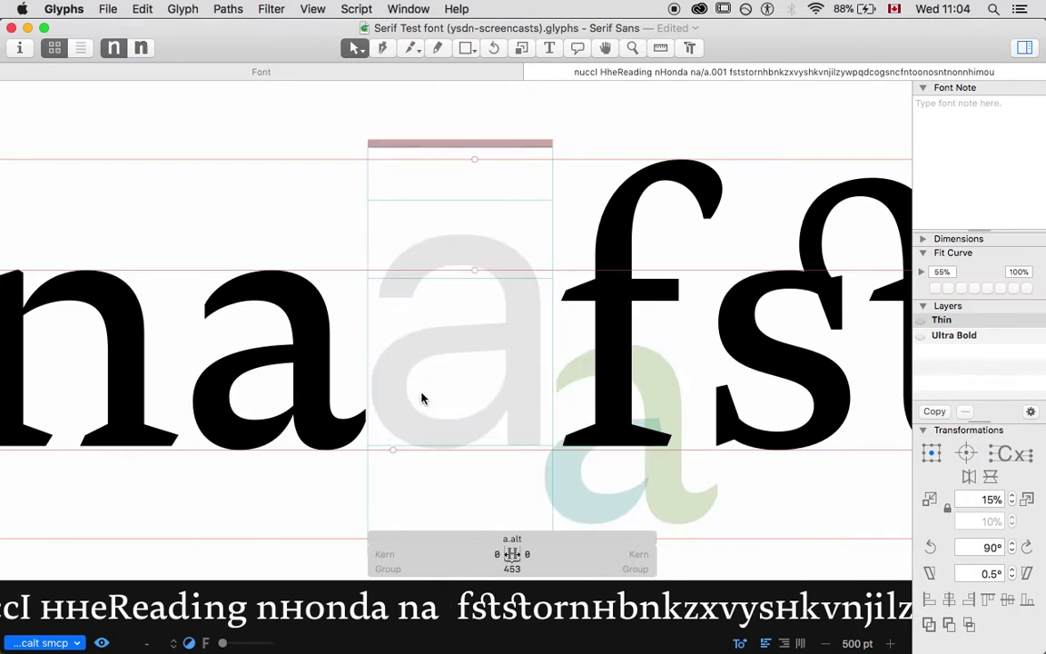
pyautogui.rightClick(421, 397)
pyautogui.click(456, 403)
pyautogui.rightClick(470, 375)
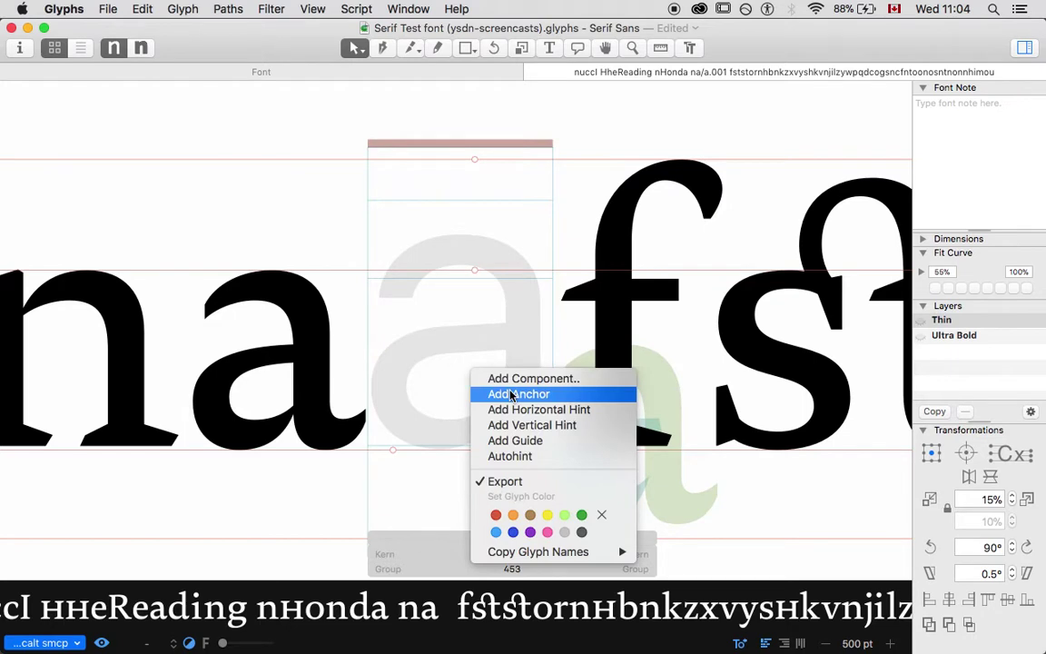
pyautogui.click(490, 378)
pyautogui.press('Return')
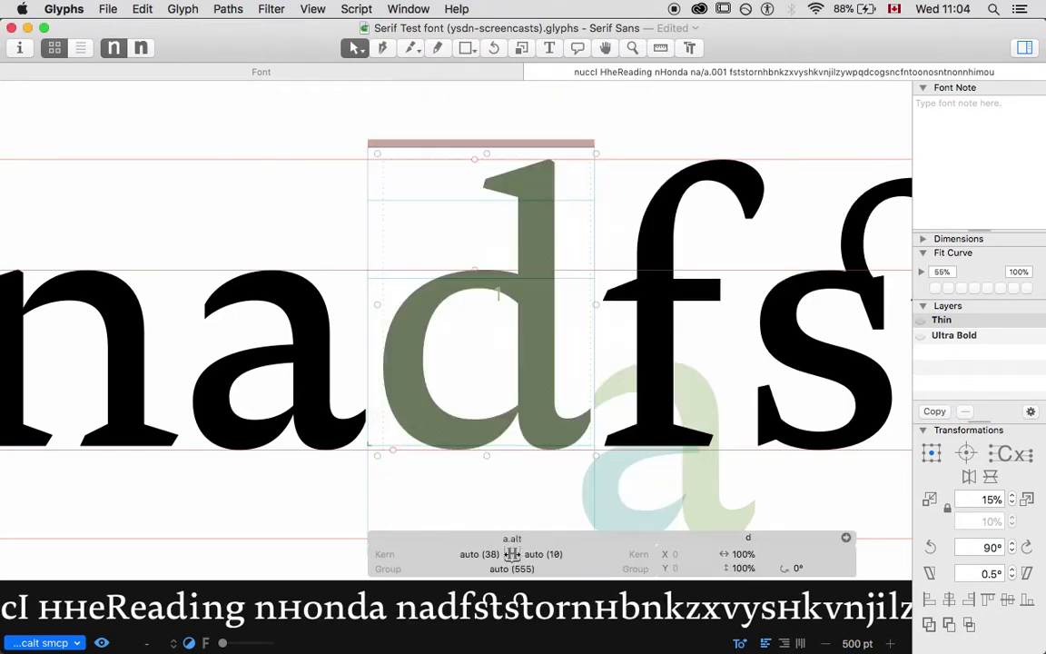
pyautogui.rightClick(539, 331)
pyautogui.click(558, 334)
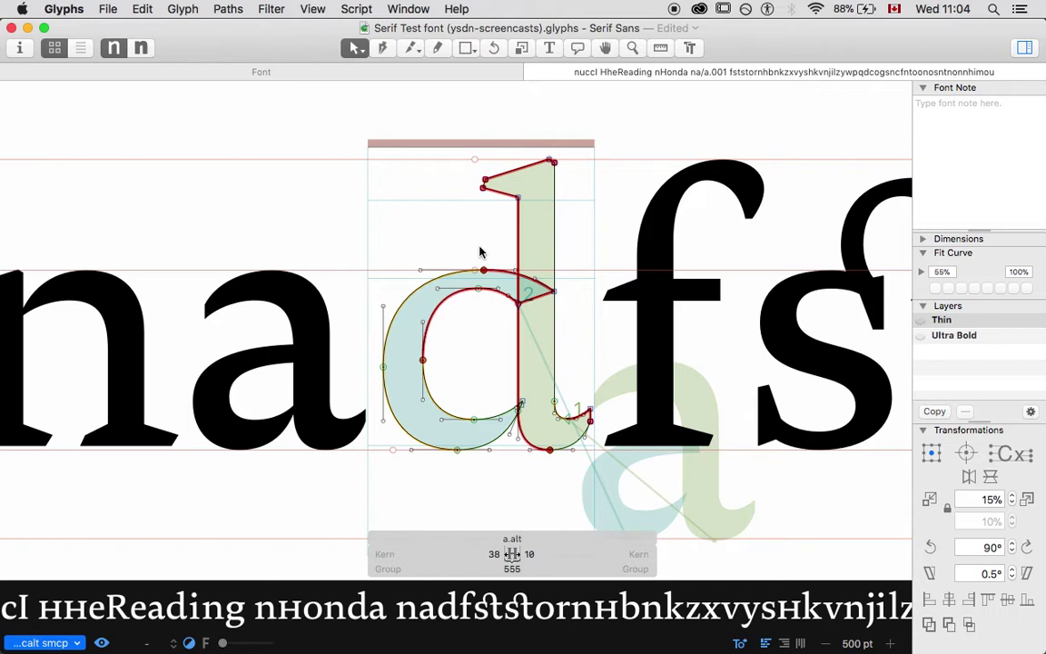
# - Cut the d's stem horizontally with the Knife just below the bowl's upper join and delete the ascender part
pyautogui.press('p')
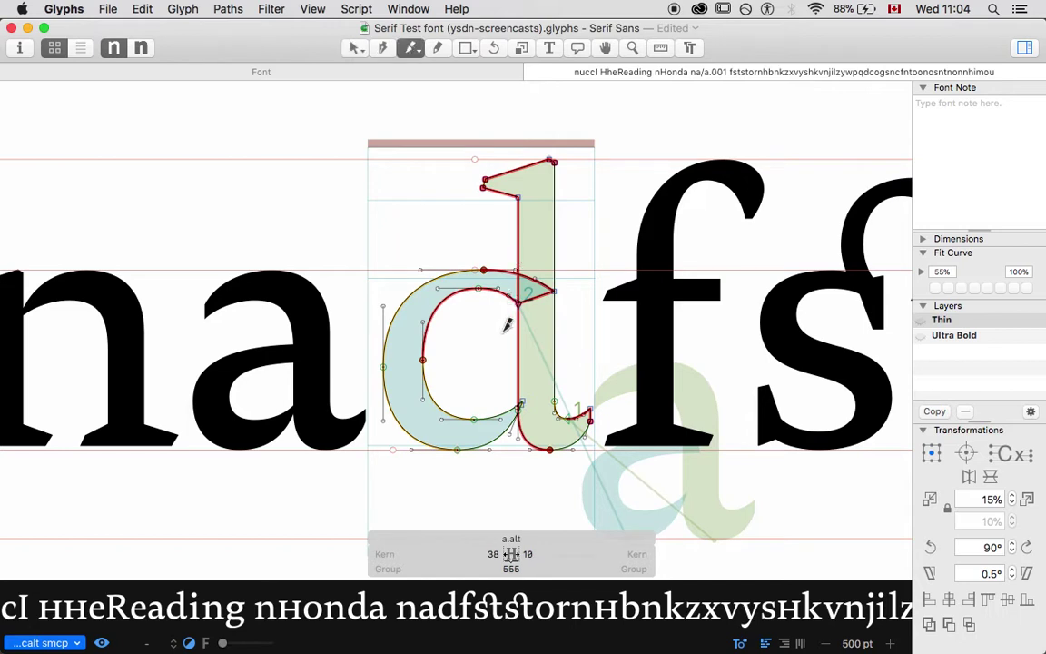
pyautogui.moveTo(504, 332); pyautogui.dragTo(597, 331)
pyautogui.press('v')
pyautogui.doubleClick(558, 310)
pyautogui.press('BackSpace')
# - Add a q component to a.alt, offset it to the right of the d shapes and decompose it
pyautogui.rightClick(559, 309)
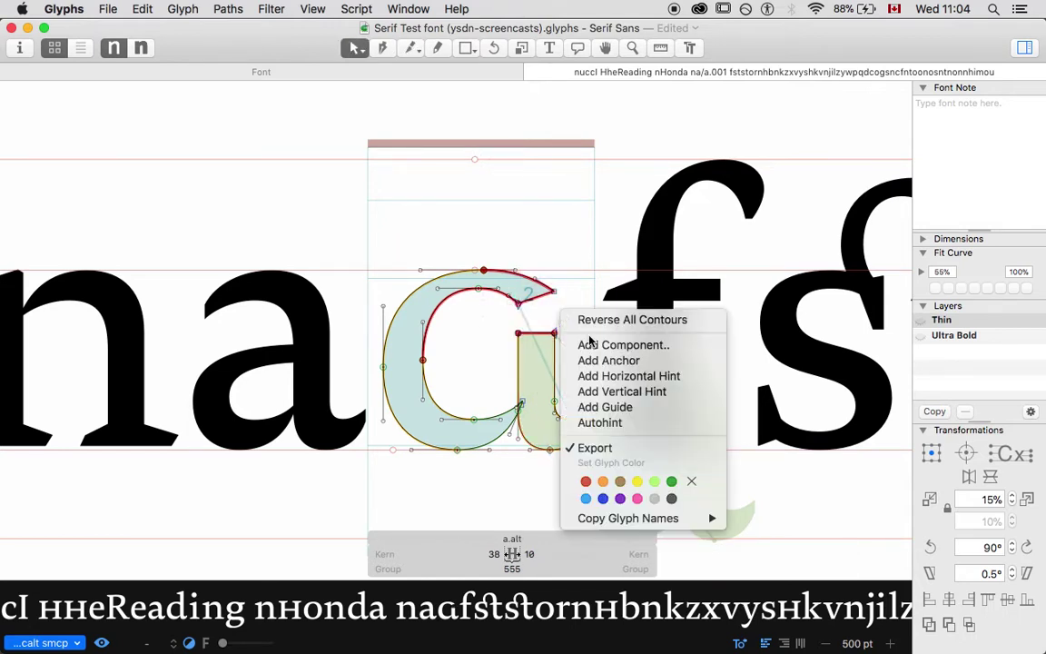
pyautogui.click(588, 344)
pyautogui.write('q')
pyautogui.press('Return')
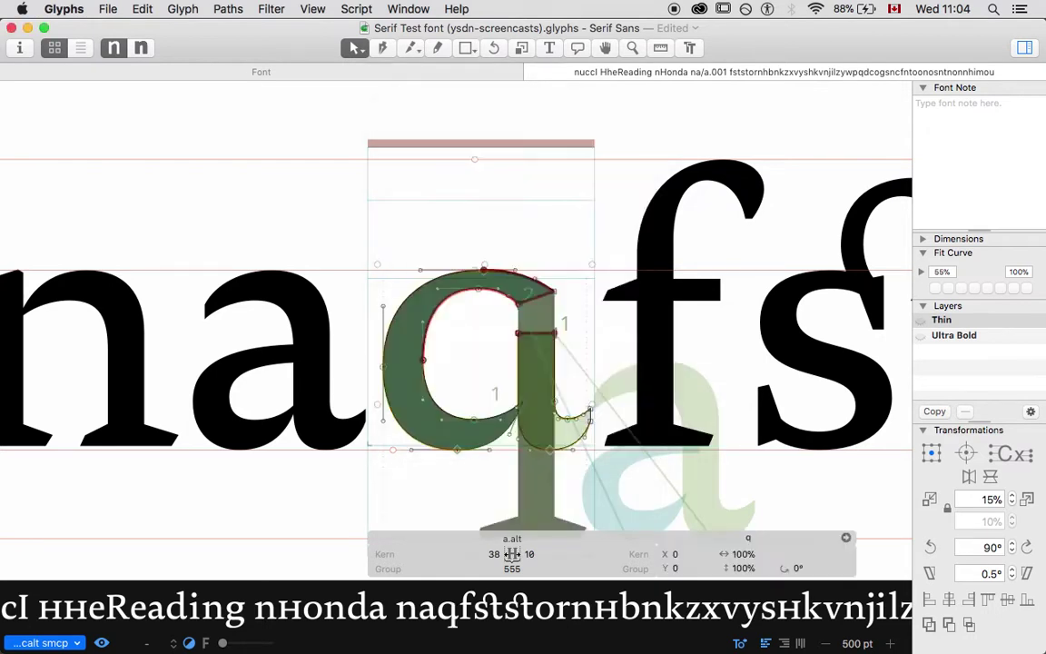
pyautogui.moveTo(476, 329); pyautogui.dragTo(599, 328)
pyautogui.rightClick(683, 361)
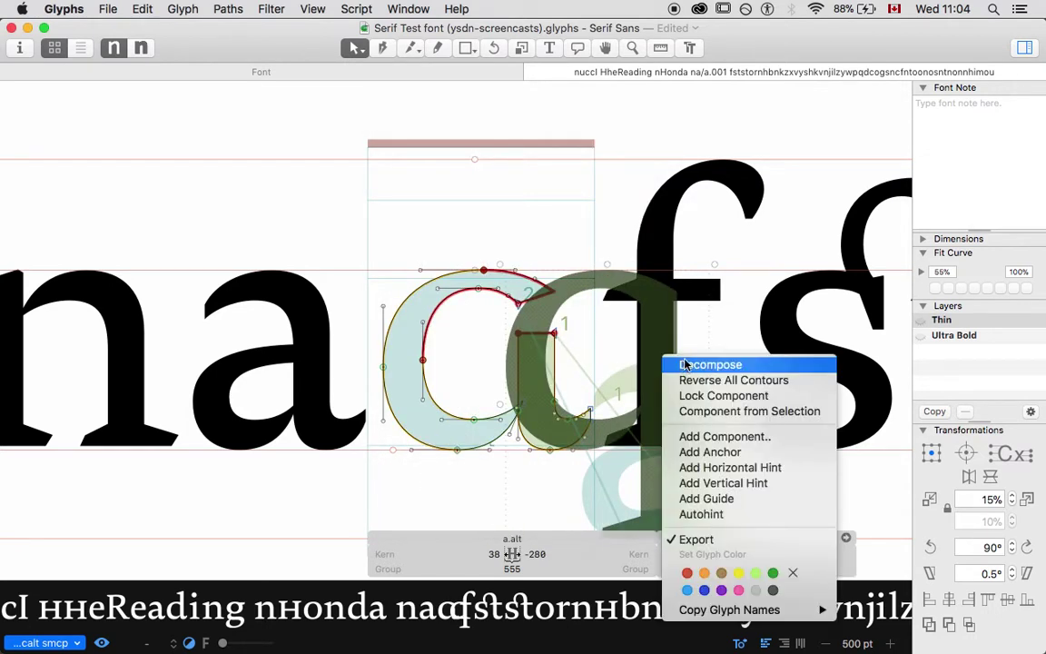
pyautogui.click(709, 364)
# - Cut the q's stem at mid-bowl height, merge its upper stem with the bowl and delete the descender part
pyautogui.press('p')
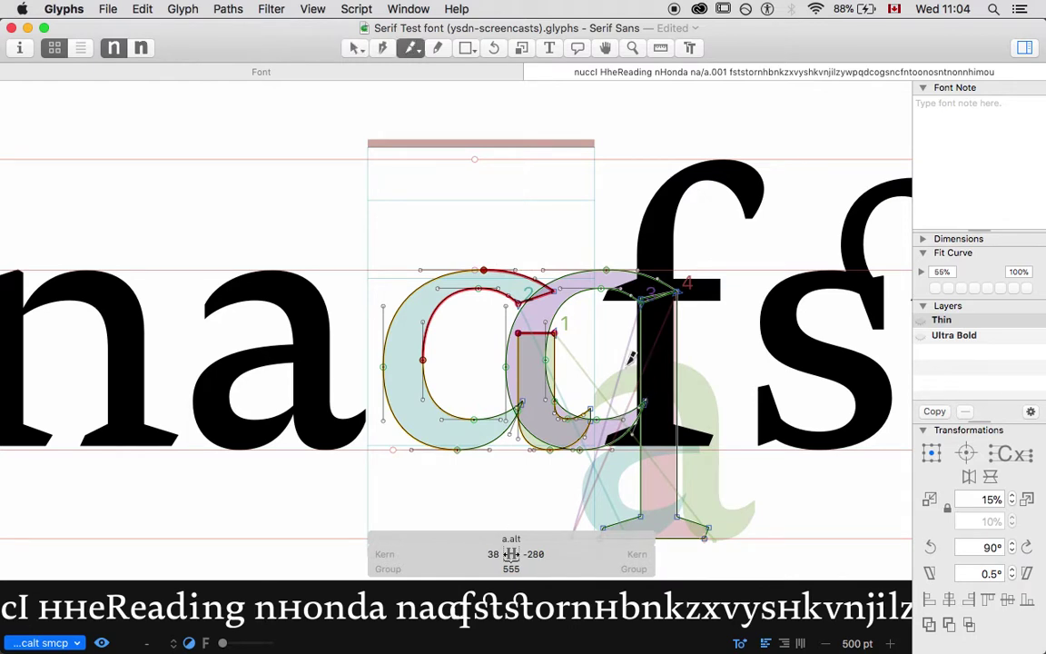
pyautogui.moveTo(628, 365); pyautogui.dragTo(703, 365)
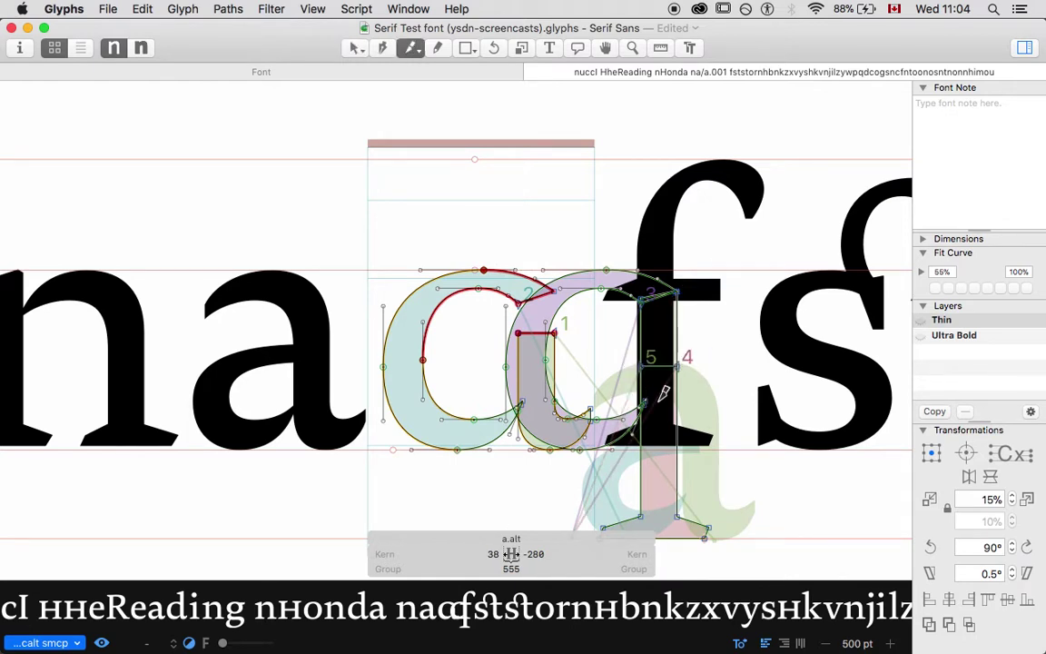
pyautogui.press('v')
pyautogui.doubleClick(641, 346)
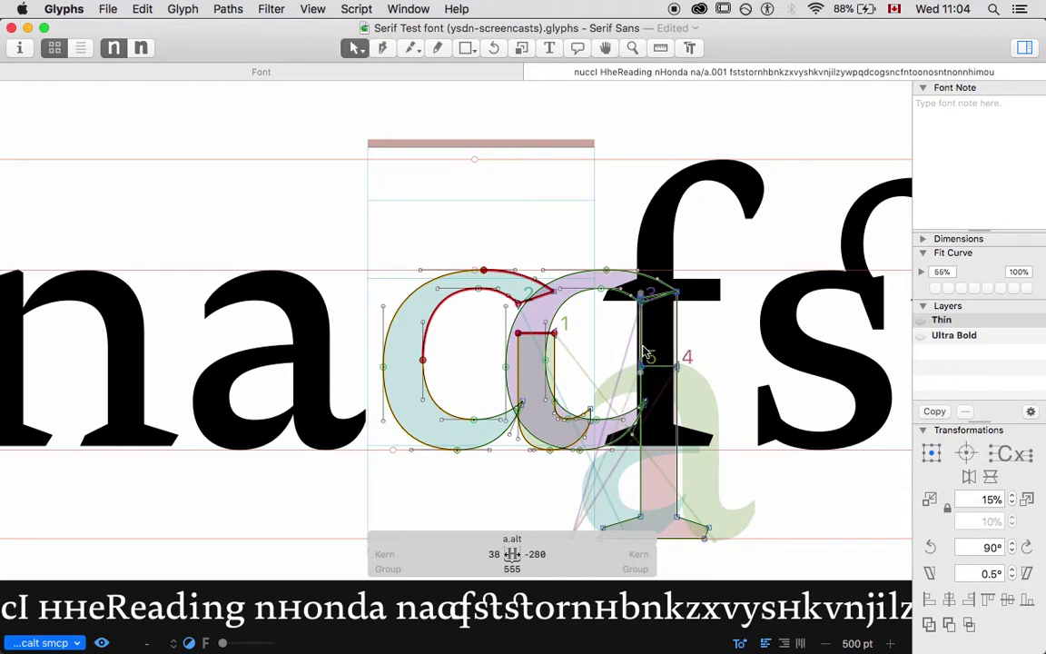
pyautogui.keyDown('shift'); pyautogui.doubleClick(624, 441); pyautogui.keyUp('shift')
pyautogui.press('shift+super+o')
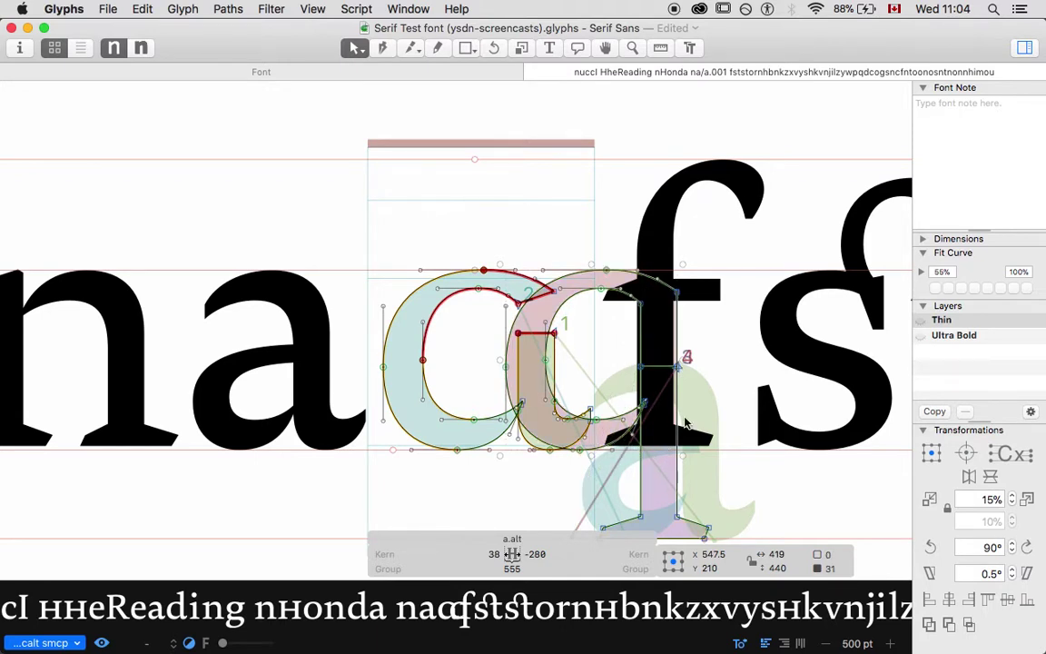
pyautogui.doubleClick(630, 383)
pyautogui.press('BackSpace')
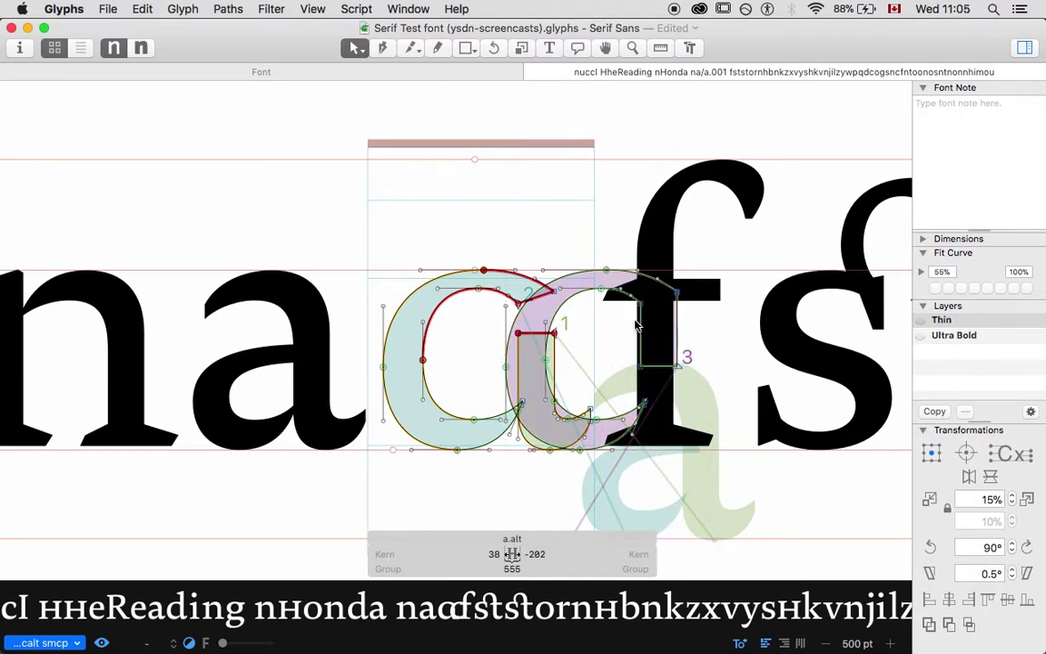
# - Cut the q's bowl through the top of its arch and delete the part away from the stem
pyautogui.press('p')
pyautogui.moveTo(595, 257); pyautogui.dragTo(584, 313)
pyautogui.press('v')
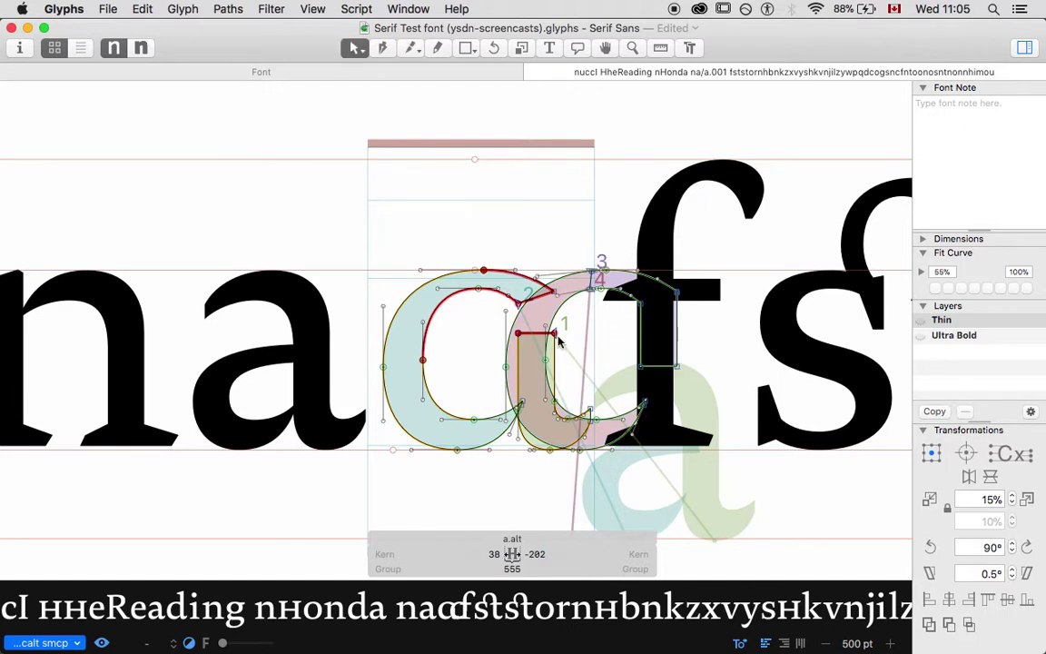
pyautogui.doubleClick(559, 312)
pyautogui.press('BackSpace')
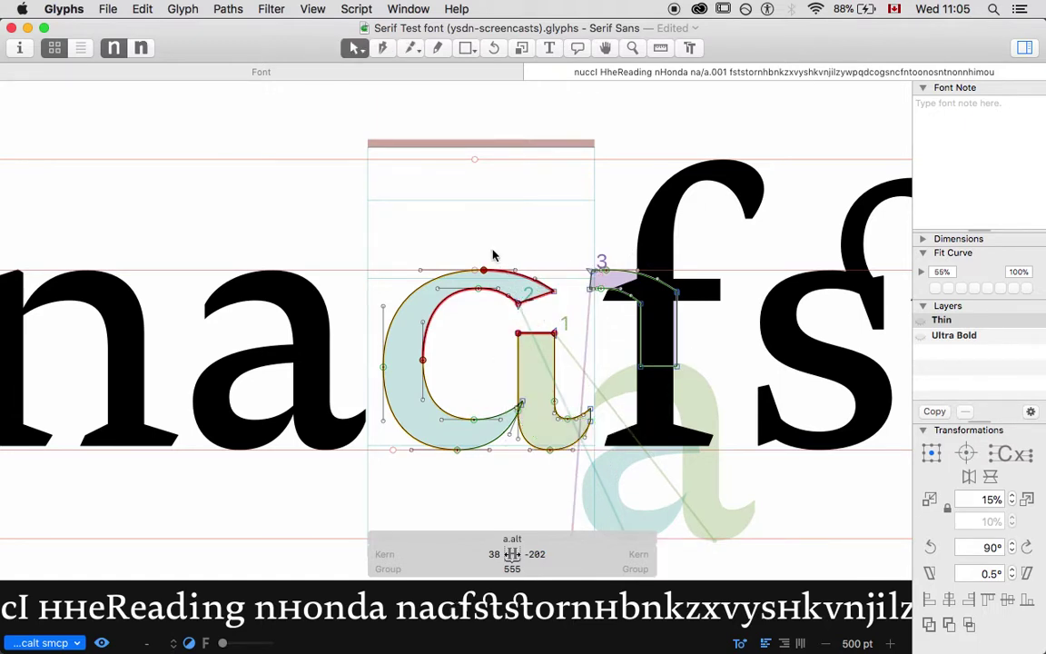
# - Delete the d bowl's pointed upper end and move the q shoulder piece left onto it, centred at X 350
pyautogui.moveTo(495, 251); pyautogui.dragTo(558, 309)
pyautogui.press('BackSpace')
pyautogui.doubleClick(642, 321)
pyautogui.press('super+Left')
pyautogui.press('super+Left')
pyautogui.press('super+Left')
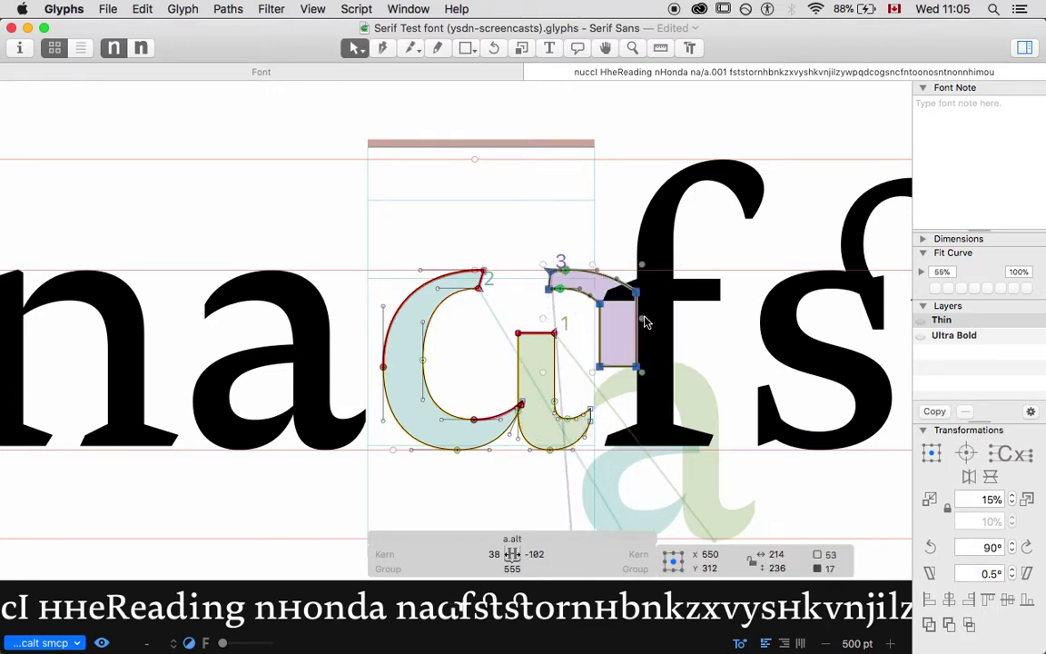
# - Delete the q shoulder's two cut-end nodes and the leftover curve handle so it meets the bowl along a straight edge
pyautogui.press('super+plus')
pyautogui.press('super+plus')
pyautogui.press('super+plus')
pyautogui.scroll(5, 645, 322)
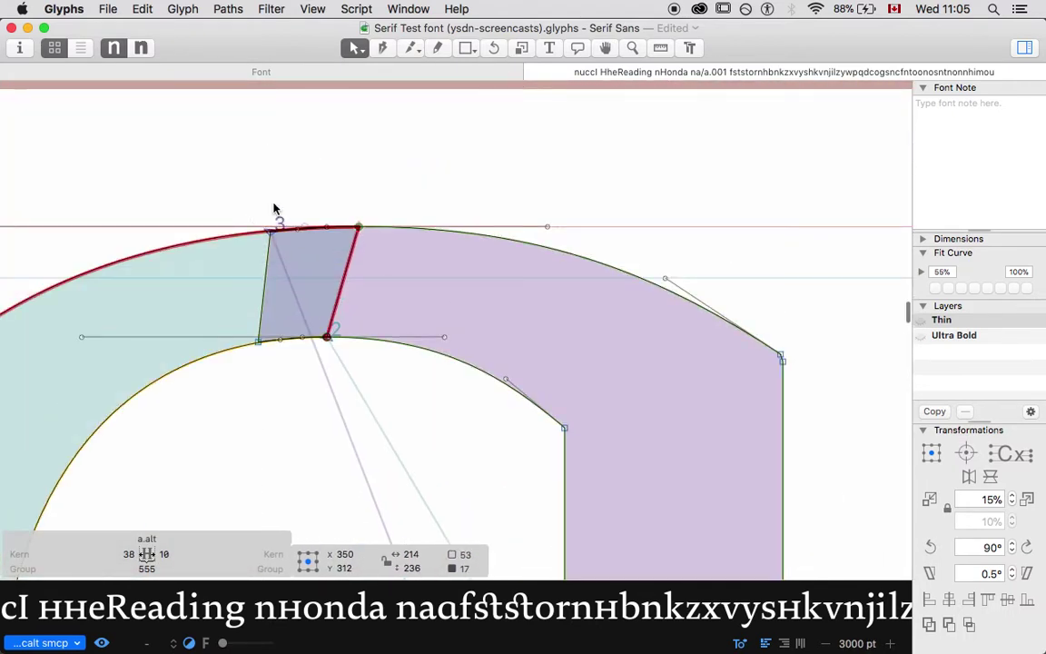
pyautogui.moveTo(275, 208); pyautogui.dragTo(217, 367)
pyautogui.hotkey('shift', 'Right')
pyautogui.hotkey('shift', 'Right')
pyautogui.hotkey('shift', 'Left')
pyautogui.hotkey('shift', 'Left')
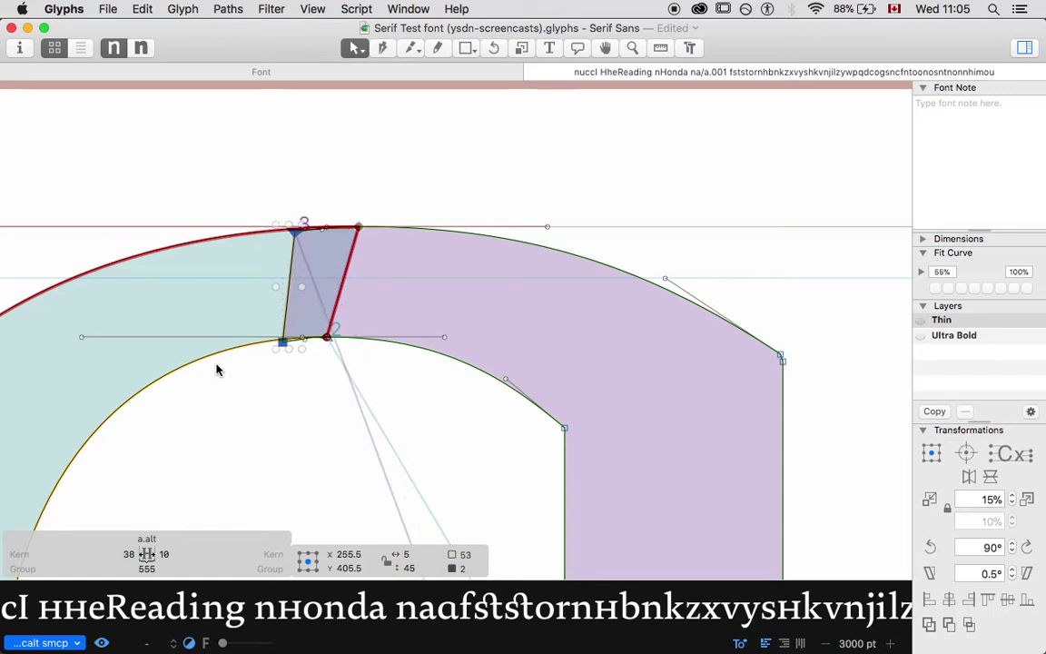
pyautogui.press('BackSpace')
pyautogui.click(303, 338)
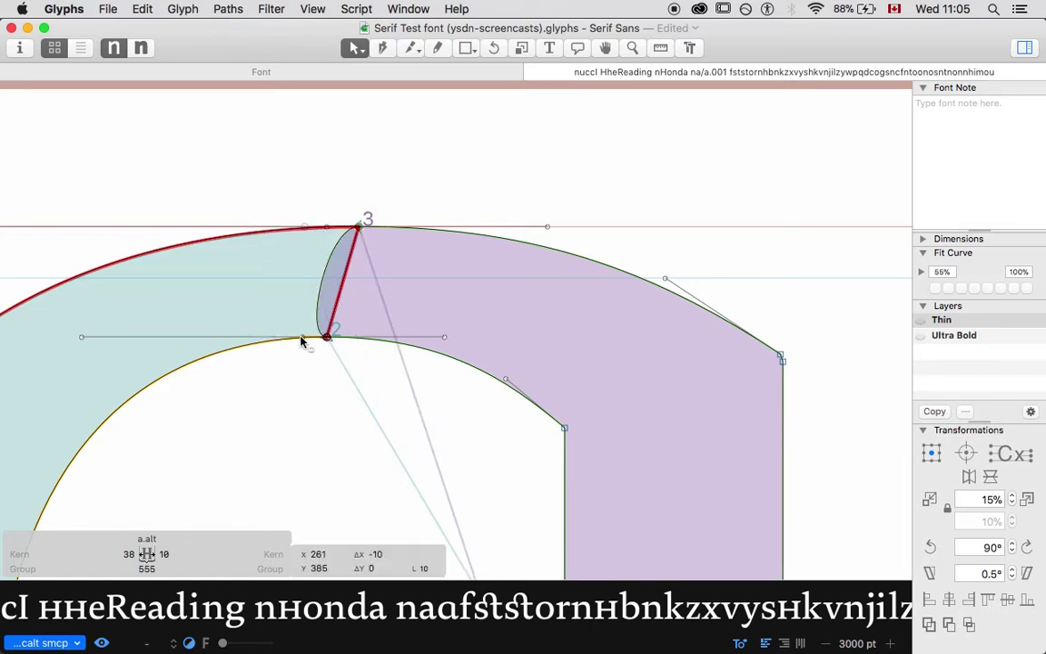
pyautogui.press('BackSpace')
# - Select all the a.alt pieces, merge them by removing their overlaps and preview the glyph
pyautogui.press('space')
pyautogui.press('super+minus')
pyautogui.press('super+minus')
pyautogui.press('super+minus')
pyautogui.press('super+minus')
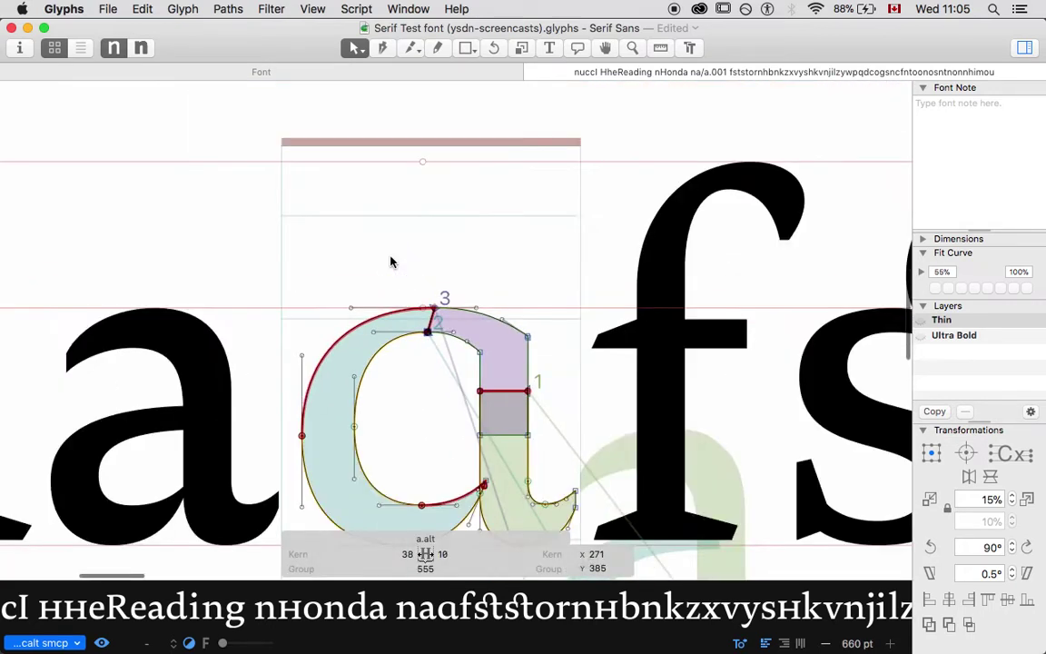
pyautogui.press('space')
pyautogui.scroll(-2, 391, 256)
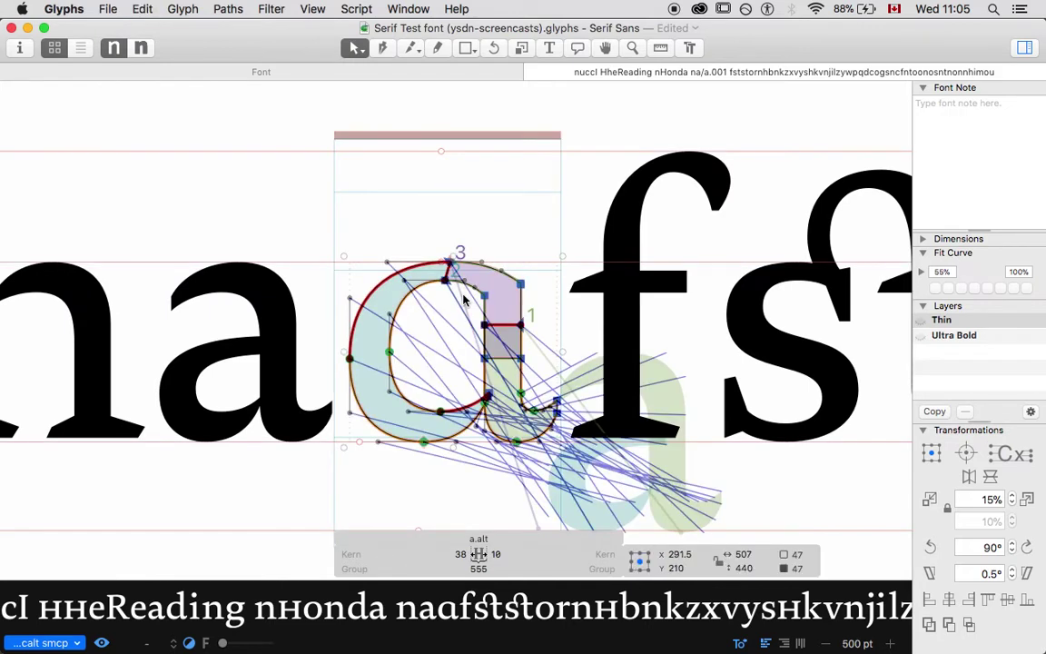
pyautogui.press('space')
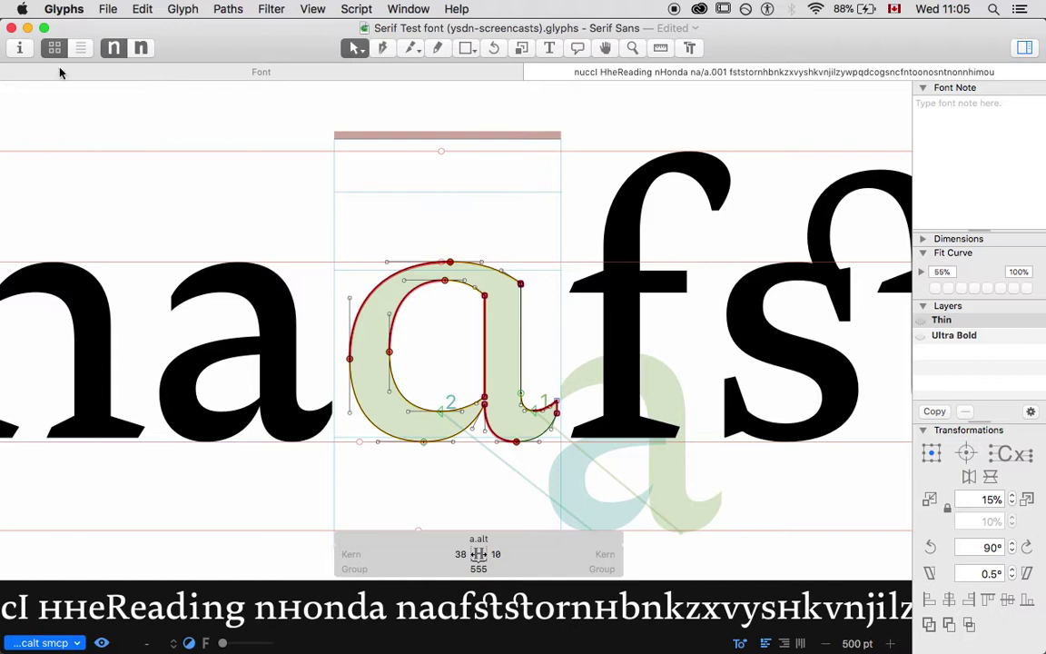
# - Add the line "sub a by a.alt;" to the calt feature code, update the features and return to the sample text
pyautogui.click(20, 47)
pyautogui.click(568, 88)
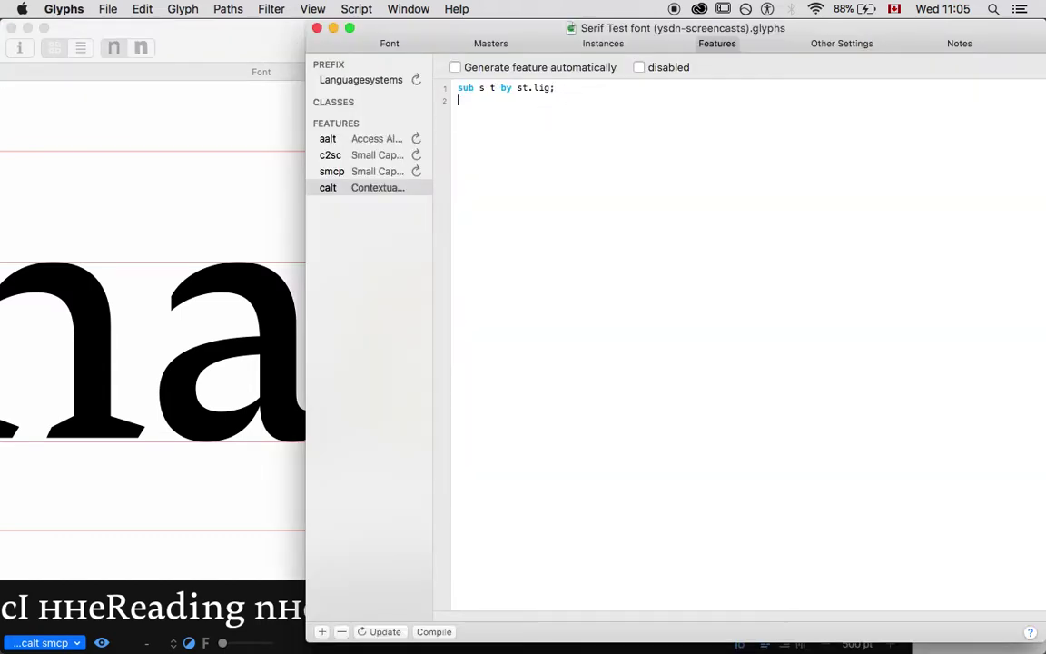
pyautogui.write('sub a by a.alt;')
pyautogui.click(385, 631)
pyautogui.click(218, 186)
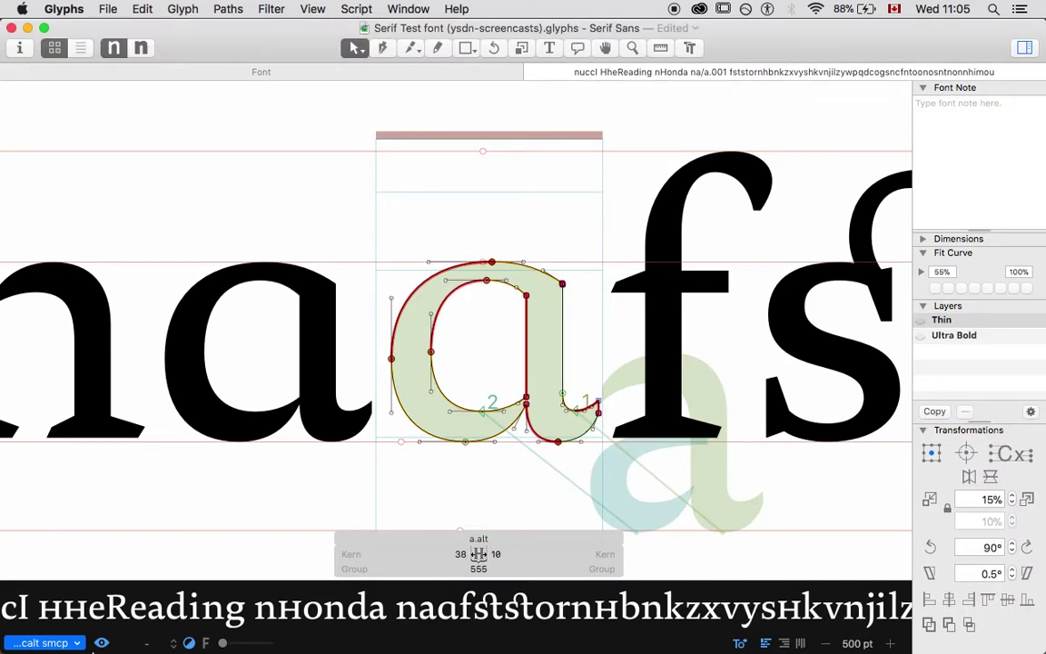
# - Turn off Contextual Alternates for the sample text and preview both a forms at 100 pt
pyautogui.click(43, 642)
pyautogui.click(60, 582)
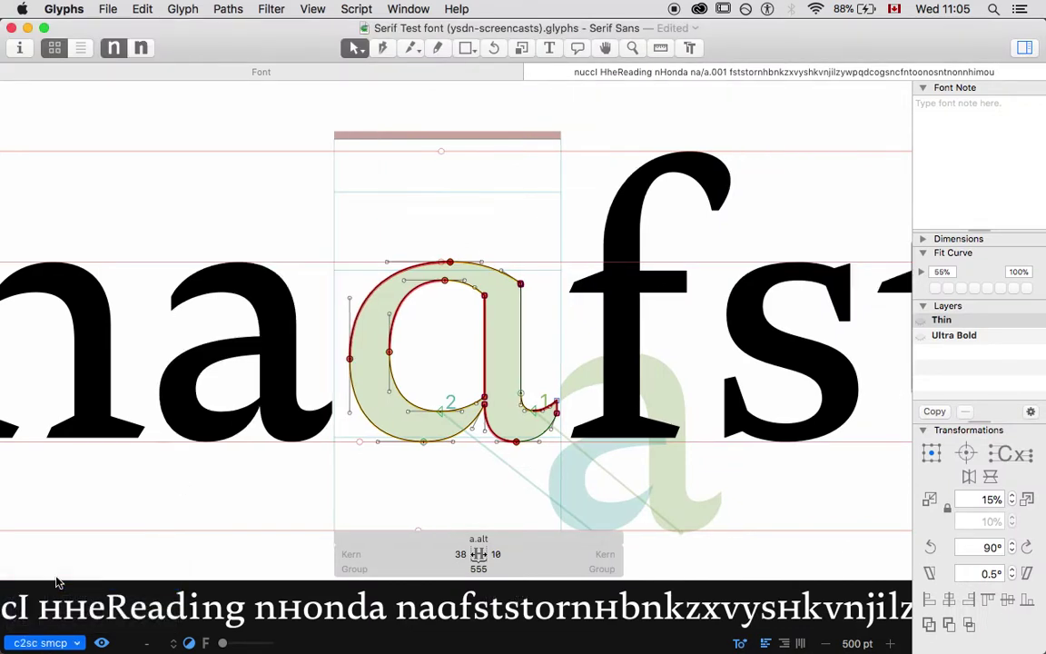
pyautogui.press('space')
pyautogui.press('super+minus')
pyautogui.press('super+minus')
pyautogui.press('super+minus')
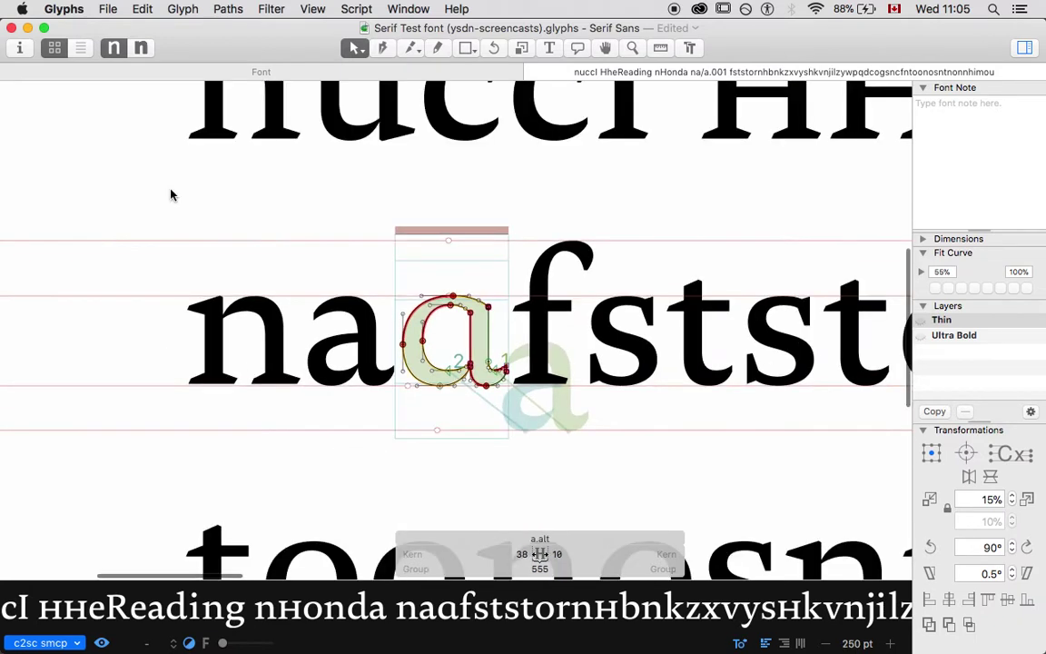
pyautogui.press('space')
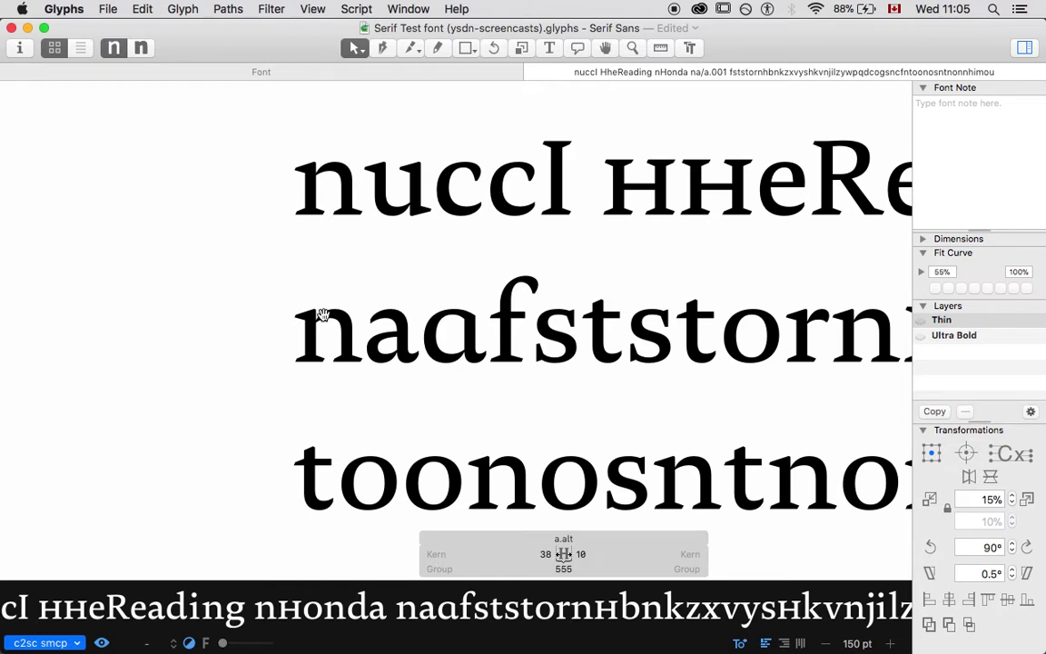
pyautogui.press('super+minus')
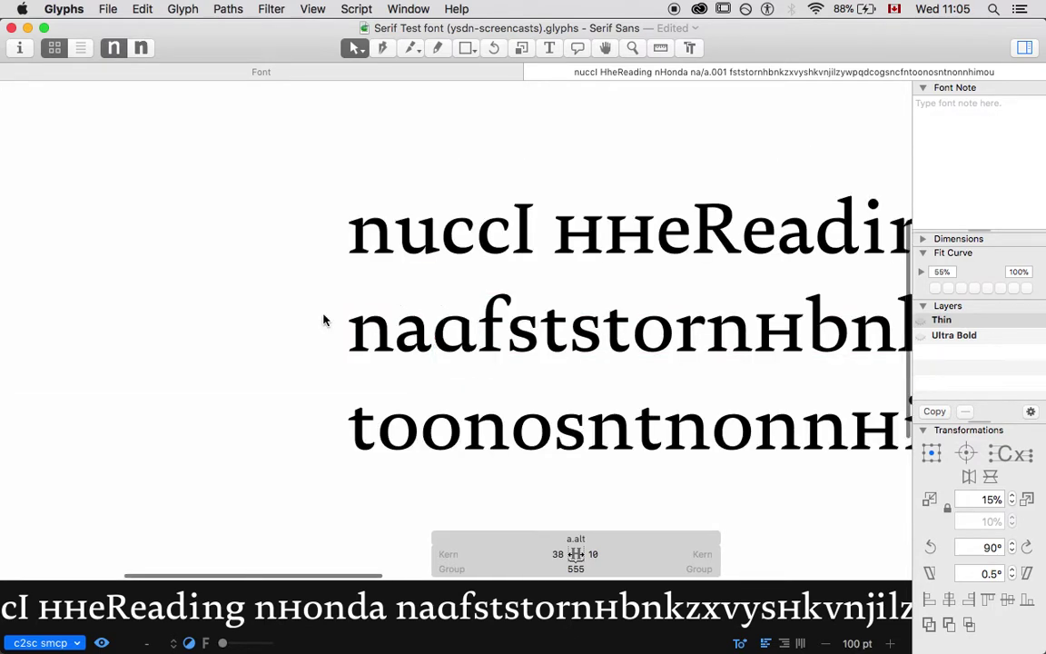
pyautogui.press('space')
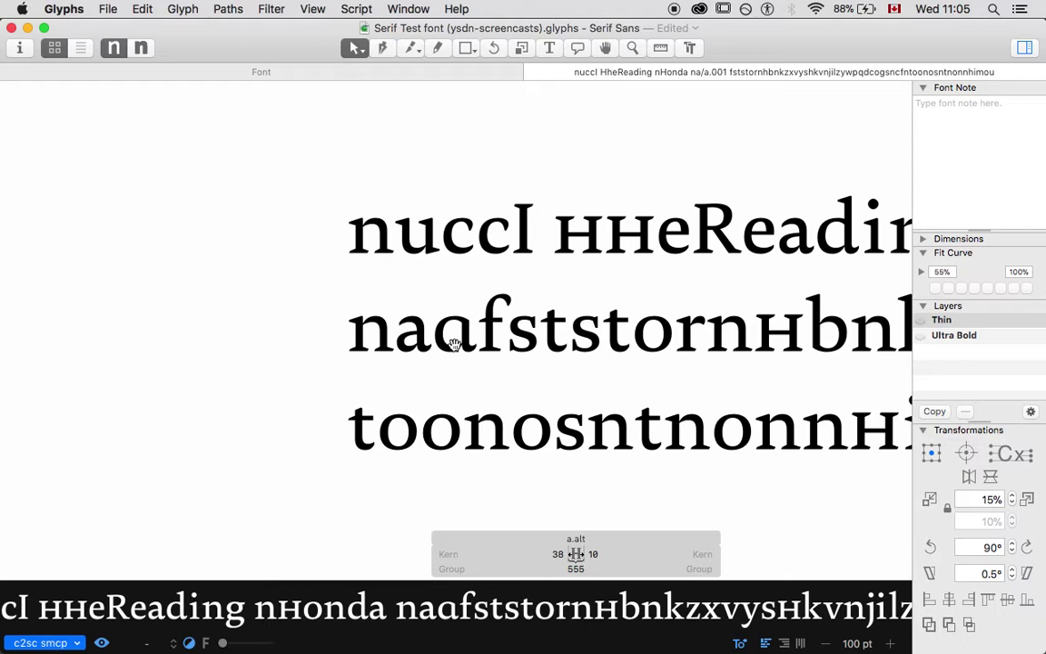
# - Rewrite the a substitution in the calt feature as "sub a a' by a.alt;" and close the font settings
pyautogui.click(23, 50)
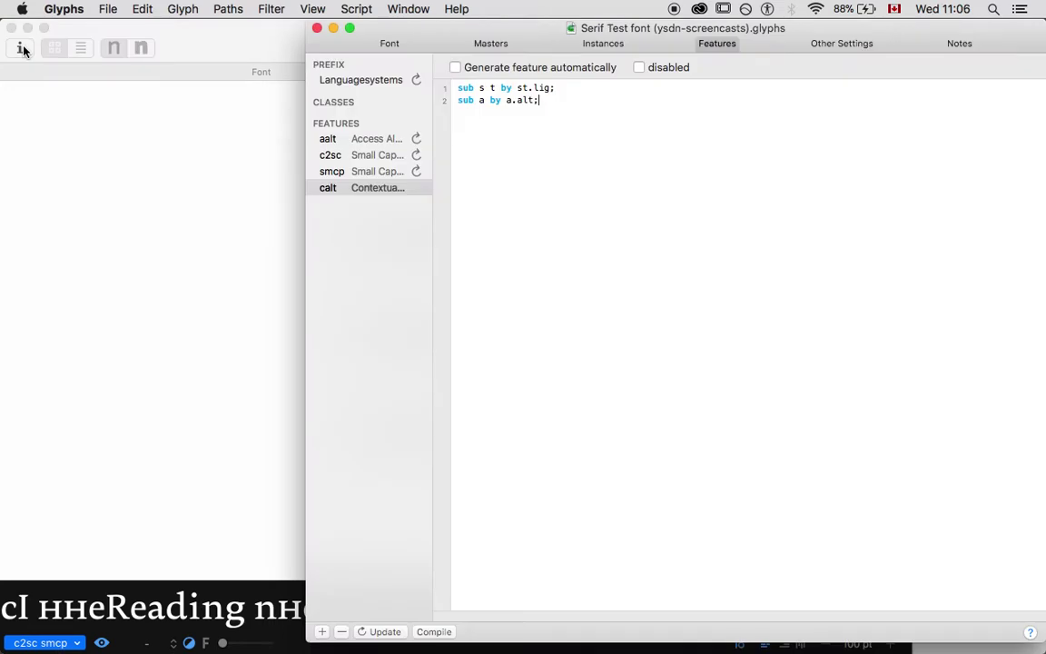
pyautogui.write("'")
pyautogui.press('BackSpace')
pyautogui.write('"')
pyautogui.press('BackSpace')
pyautogui.press('BackSpace')
pyautogui.press('BackSpace')
pyautogui.press('BackSpace')
pyautogui.press('BackSpace')
pyautogui.press('BackSpace')
pyautogui.press('BackSpace')
pyautogui.press('BackSpace')
pyautogui.press('BackSpace')
pyautogui.press('BackSpace')
pyautogui.press('BackSpace')
pyautogui.press('BackSpace')
pyautogui.press('BackSpace')
pyautogui.press('BackSpace')
pyautogui.press('BackSpace')
pyautogui.press('BackSpace')
pyautogui.write('if q')
pyautogui.press('BackSpace')
pyautogui.press('BackSpace')
pyautogui.press('BackSpace')
pyautogui.press('BackSpace')
pyautogui.write("sub a a' by a.lig")
pyautogui.press('BackSpace')
pyautogui.press('BackSpace')
pyautogui.press('BackSpace')
pyautogui.write('alt;')
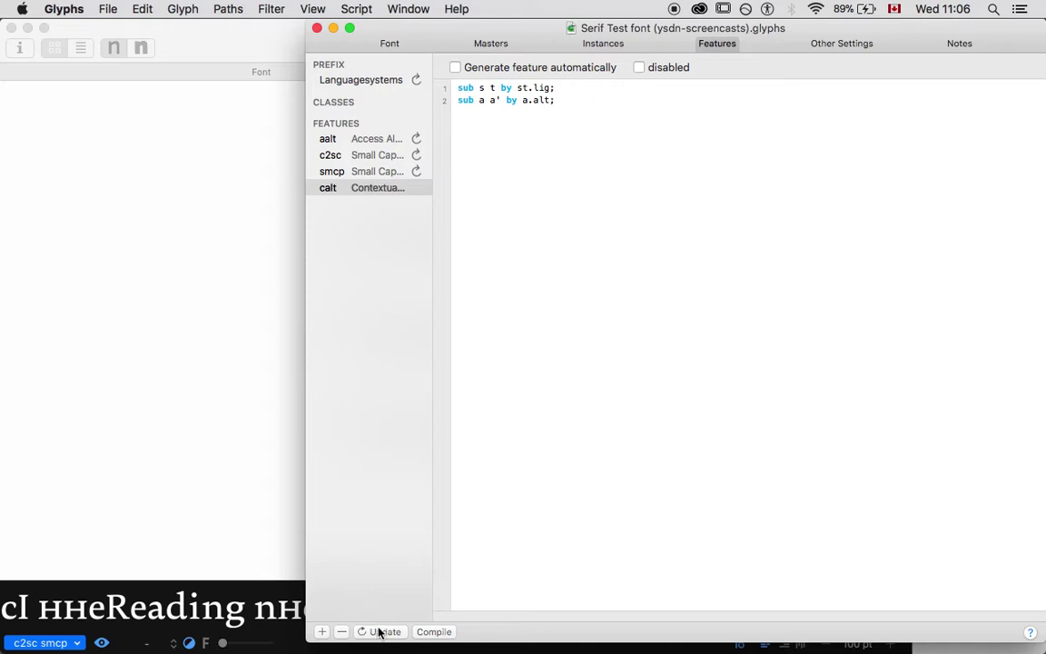
pyautogui.click(316, 28)
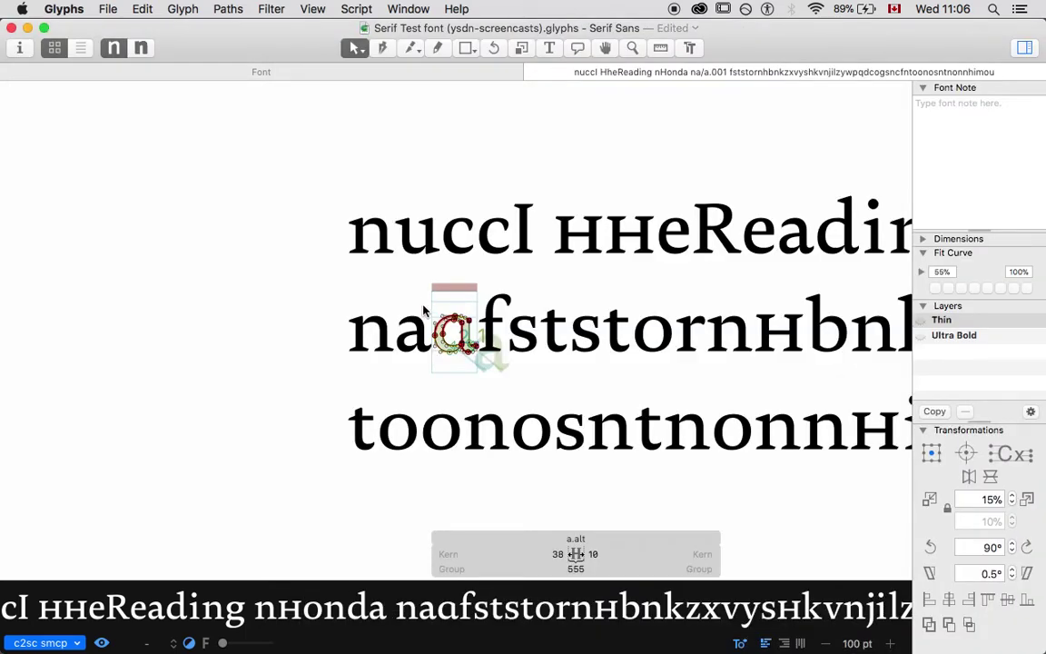
# - Switch to text editing in the sample and turn Contextual Alternates on
pyautogui.click(419, 426)
pyautogui.click(41, 642)
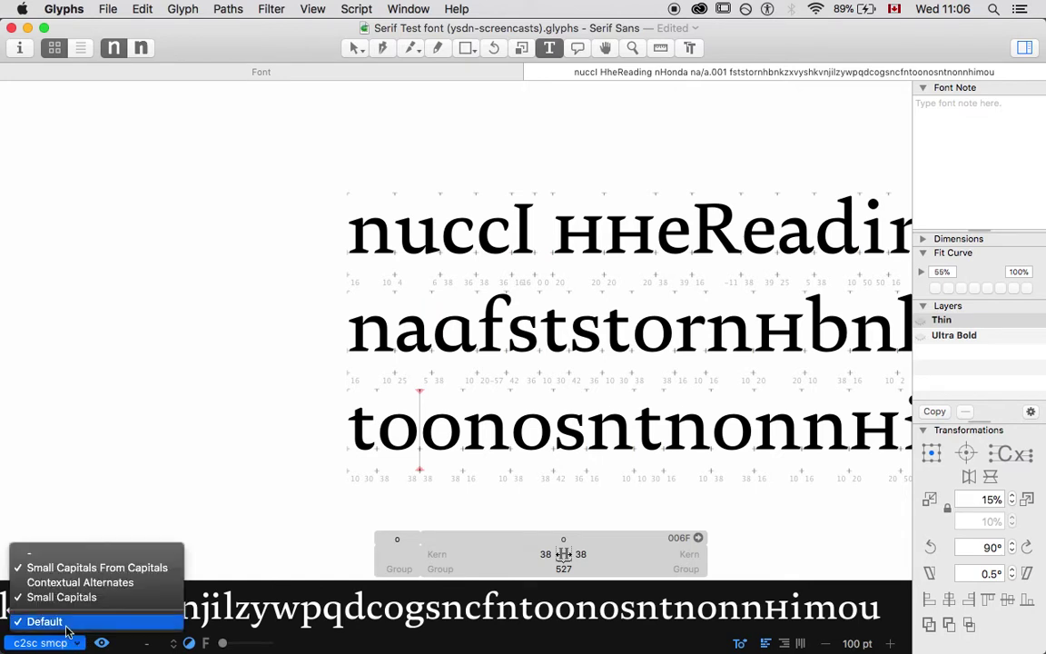
pyautogui.click(55, 584)
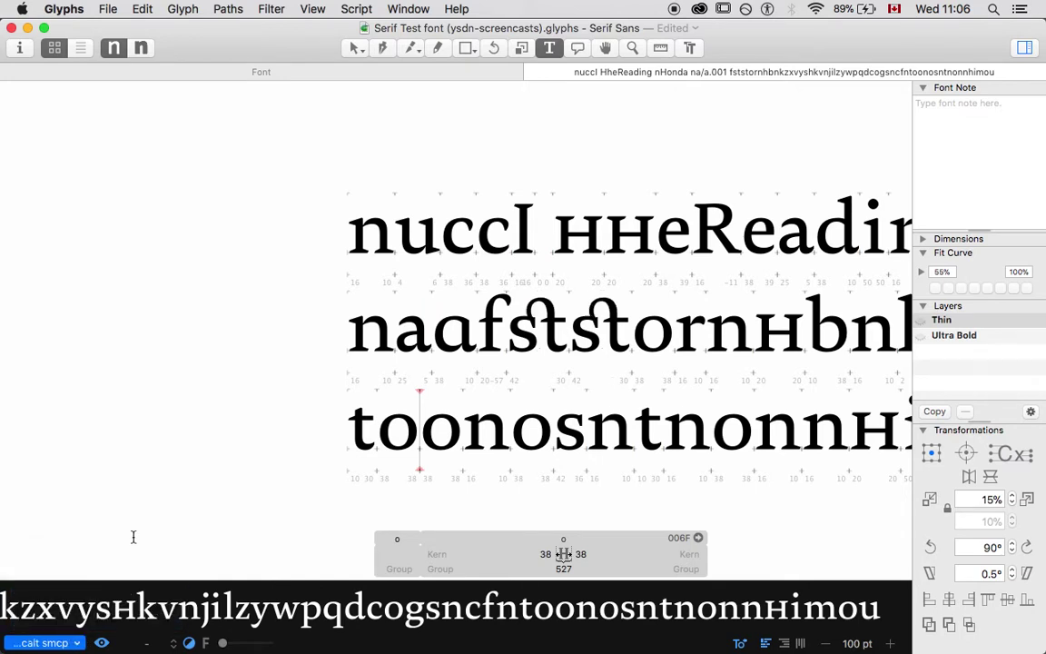
# - Insert aaaaa between the two o's near the start of the third line to test the alternation, and remove it
pyautogui.write('aaaaa')
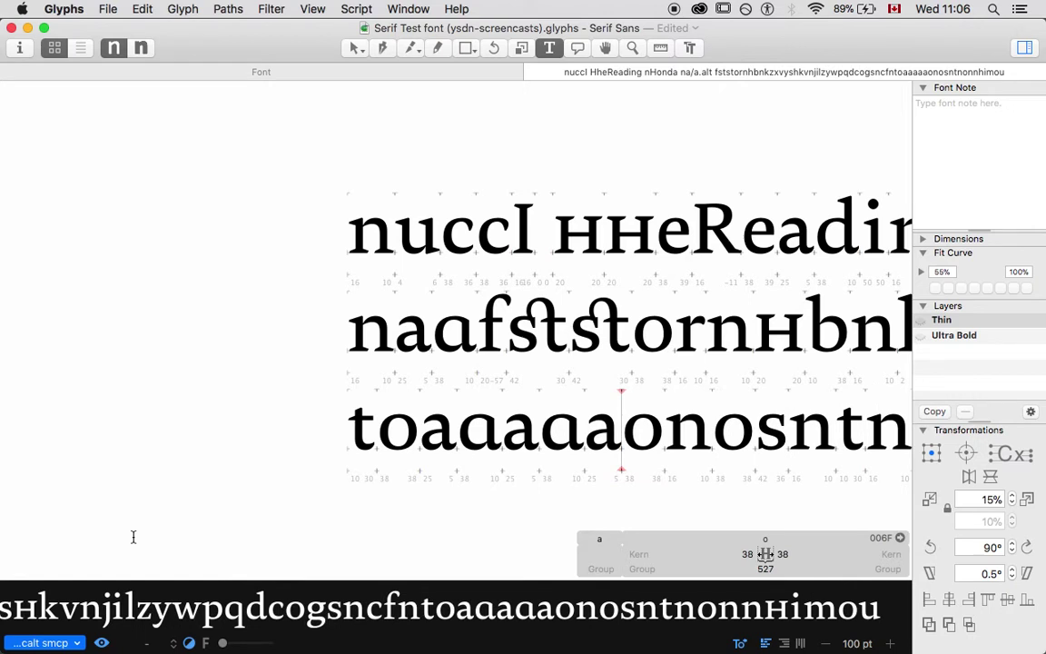
pyautogui.press('BackSpace')
pyautogui.press('BackSpace')
pyautogui.press('BackSpace')
pyautogui.press('BackSpace')
pyautogui.press('BackSpace')
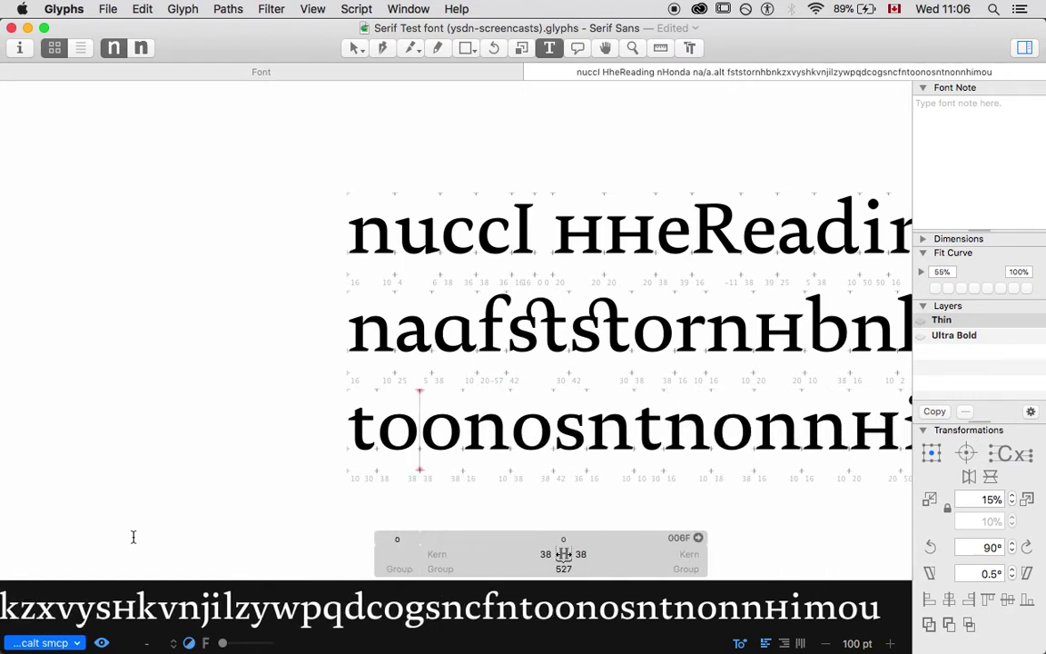
# - Add a new last line to the sample text containing aaaaaa, shown at 150 pt
pyautogui.press('Down')
pyautogui.press('Return')
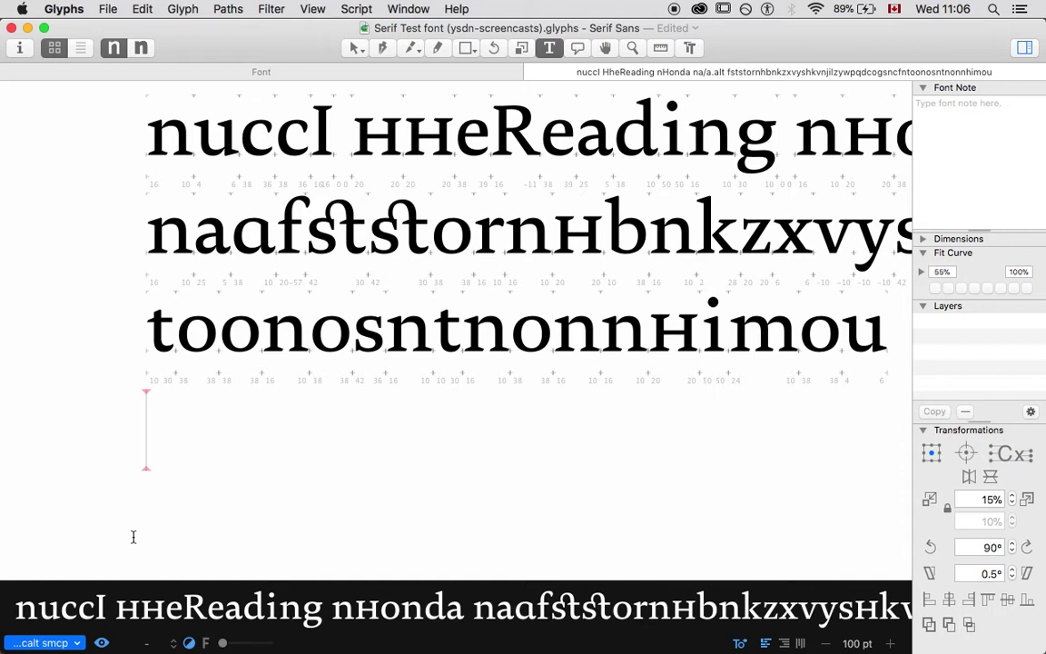
pyautogui.press('super+plus')
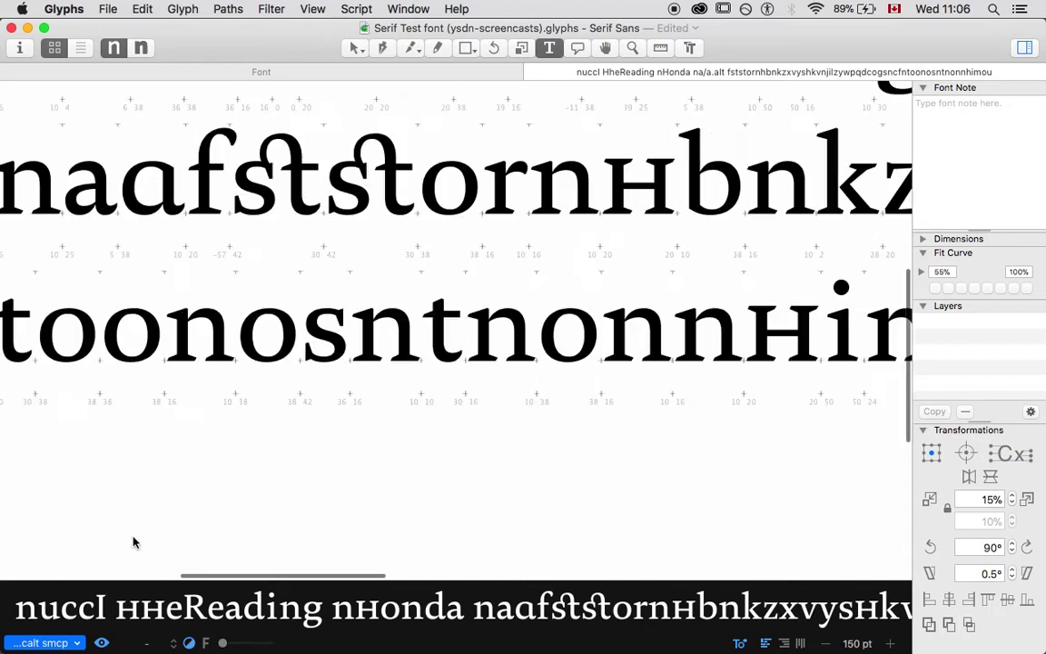
pyautogui.write('aaaa')
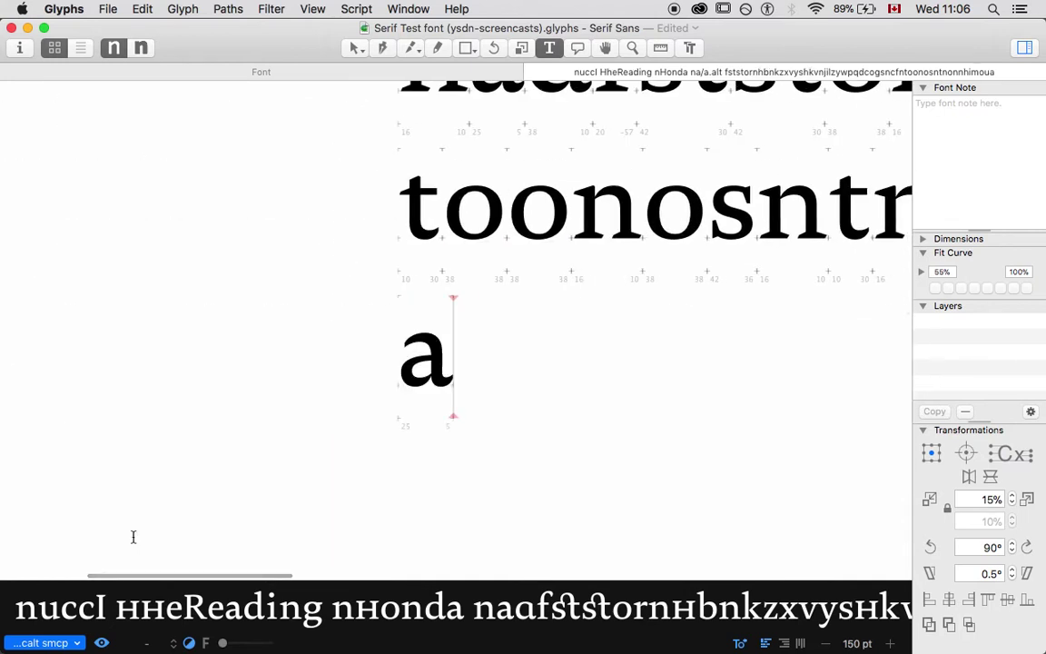
pyautogui.write('a')
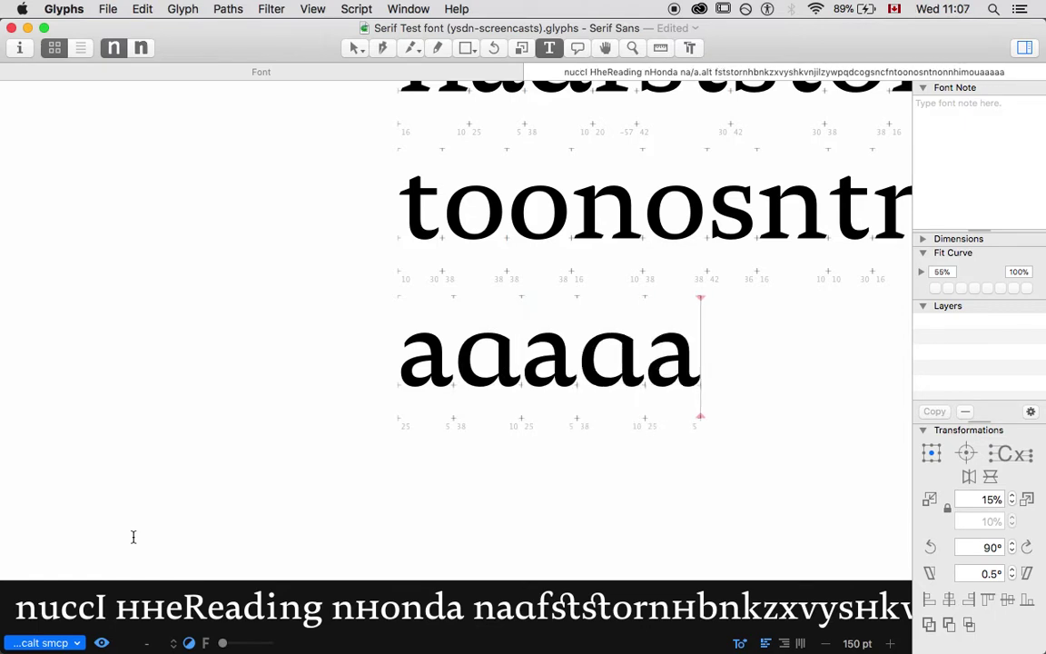
pyautogui.write('a')
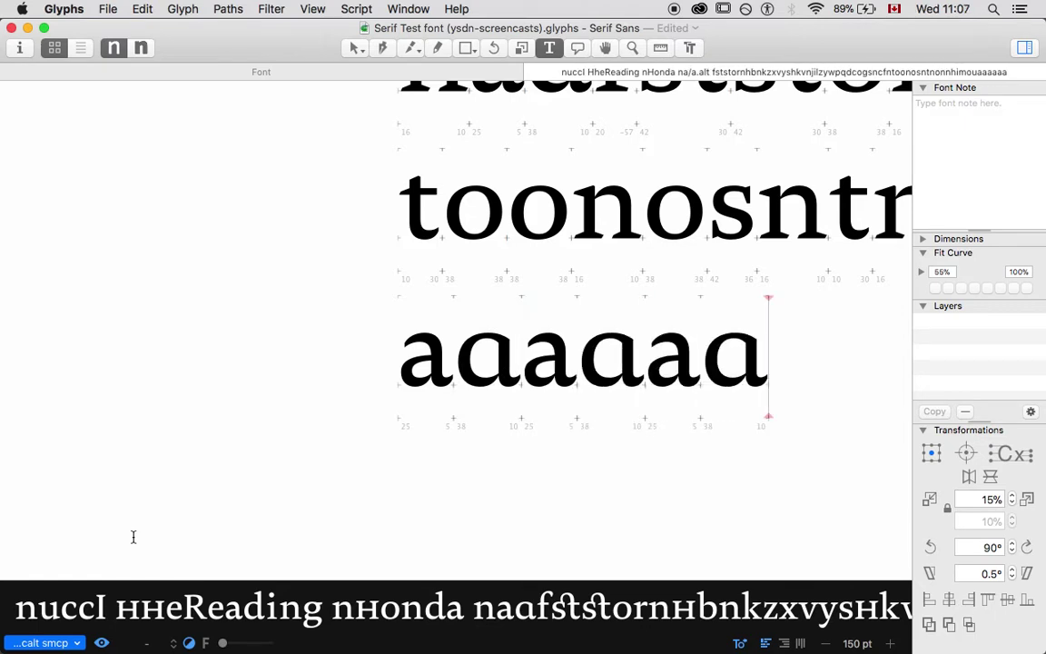
# - Replace the outline of a.alt with a copy of the regular a's complete outline, working at 500 pt
pyautogui.press('super+=')
pyautogui.press('super+=')
pyautogui.click(354, 47)
pyautogui.hscroll(3, 346, 266)
pyautogui.scroll(-2, 346, 266)
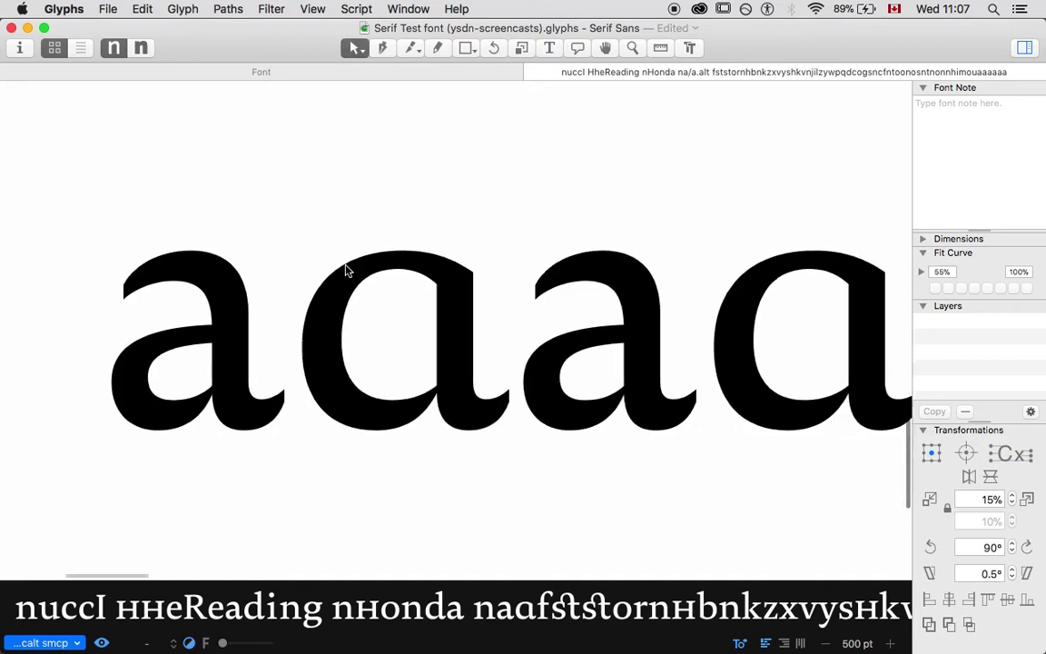
pyautogui.doubleClick(330, 307)
pyautogui.hscroll(3, 220, 313)
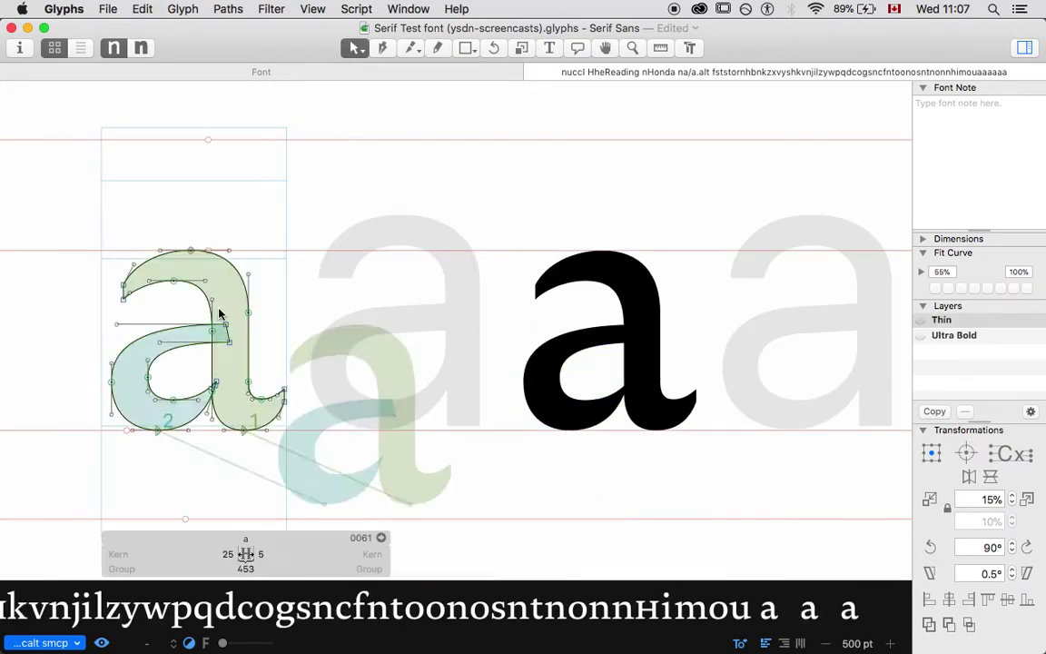
pyautogui.press('super+a')
pyautogui.press('super+c')
pyautogui.doubleClick(387, 345)
pyautogui.press('super+v')
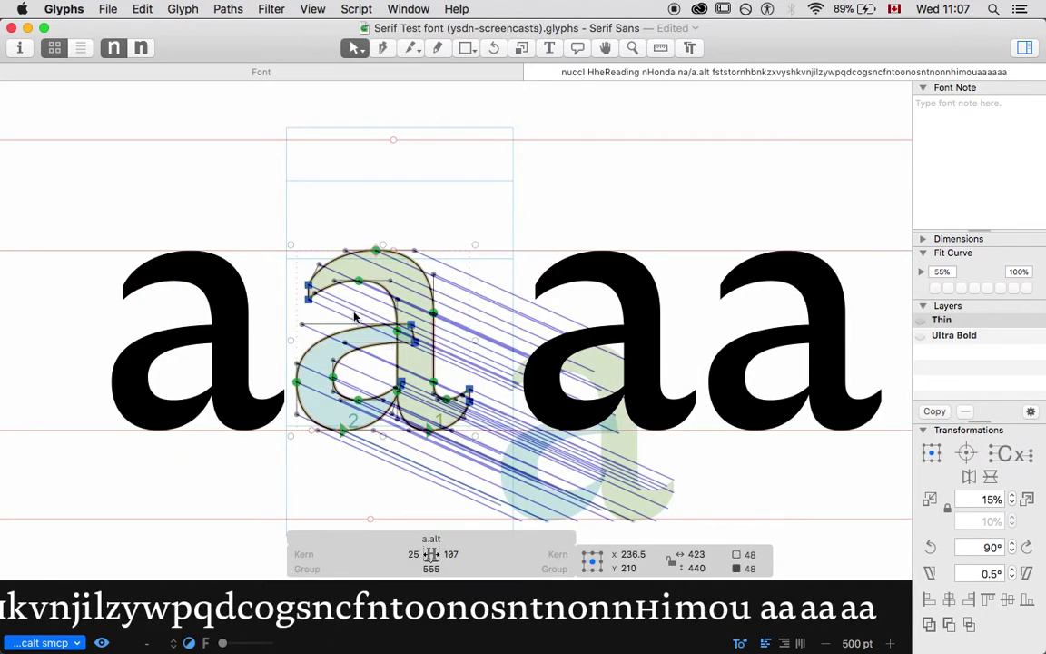
# - Lower the two end nodes where a.alt's bowl joins the stem by 40 units and preview the letters
pyautogui.click(355, 316)
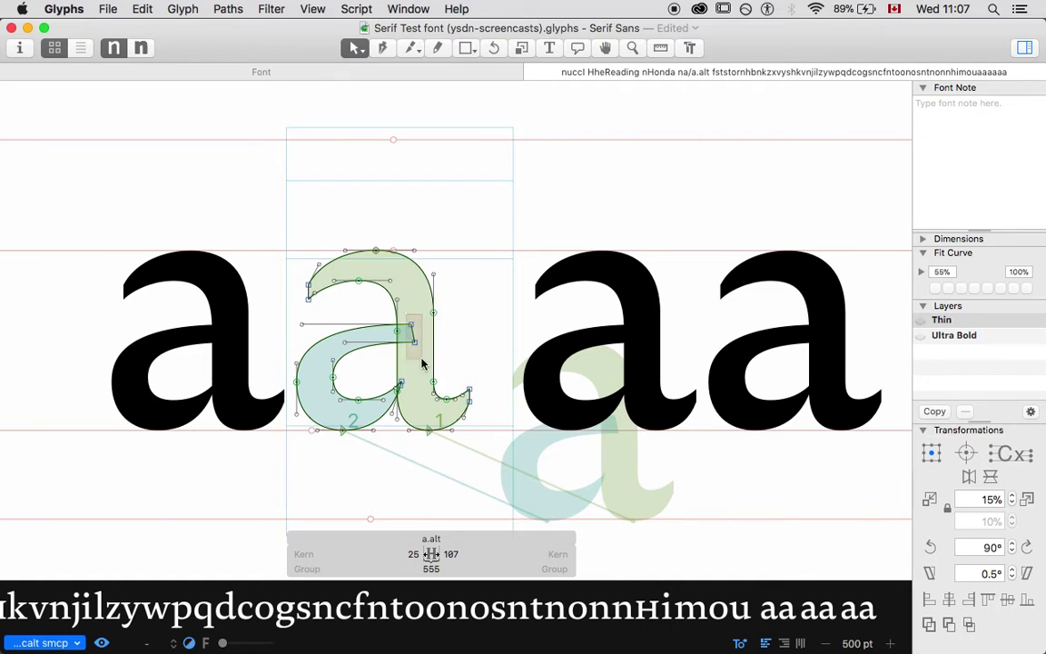
pyautogui.moveTo(421, 358); pyautogui.dragTo(422, 360)
pyautogui.hotkey('shift', 'Down')
pyautogui.hotkey('shift', 'Down')
pyautogui.hotkey('shift', 'Down')
pyautogui.hotkey('shift', 'Down')
pyautogui.press('space')
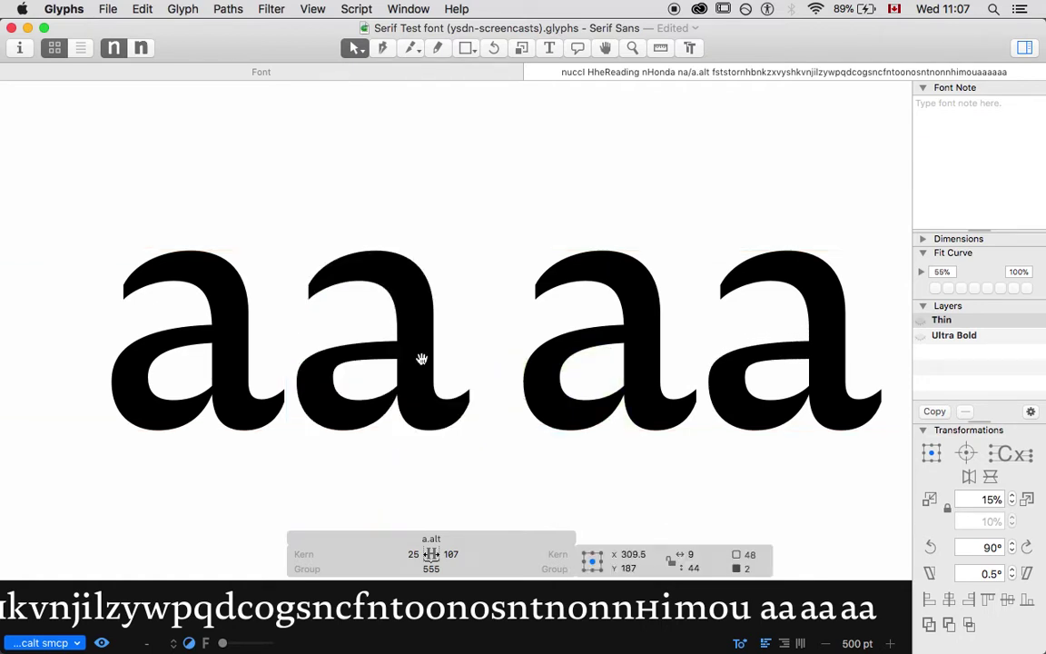
# - Move the two curve handles at the top of a.alt's bowl 40 units up and 40 units to the right
pyautogui.click(302, 342)
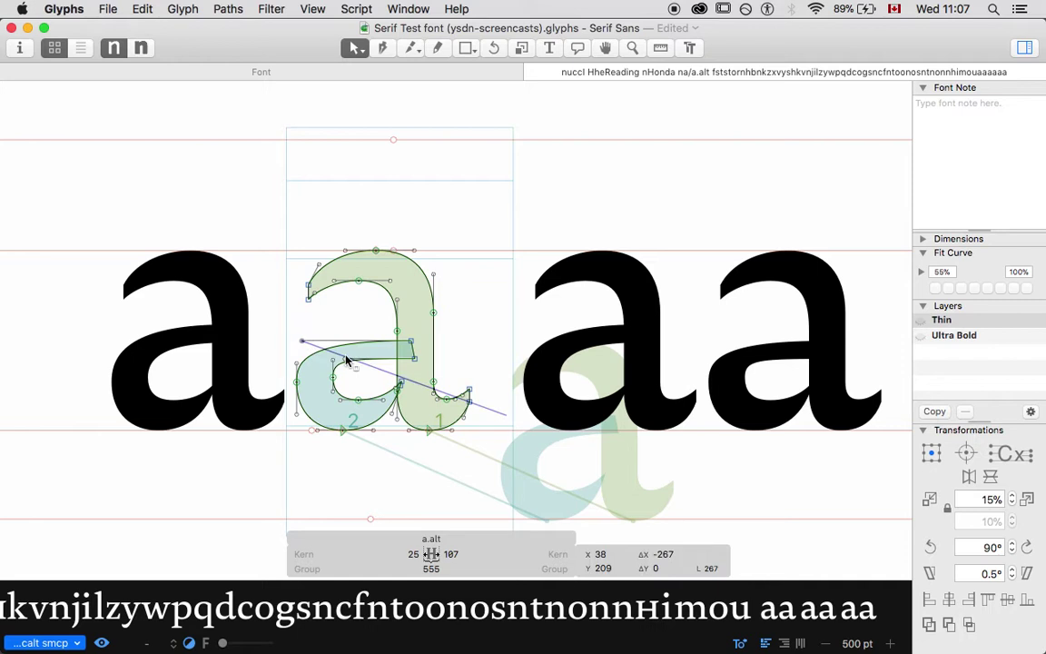
pyautogui.keyDown('shift'); pyautogui.click(346, 360); pyautogui.keyUp('shift')
pyautogui.hotkey('shift', 'Up')
pyautogui.hotkey('shift', 'Up')
pyautogui.hotkey('shift', 'Up')
pyautogui.press('space')
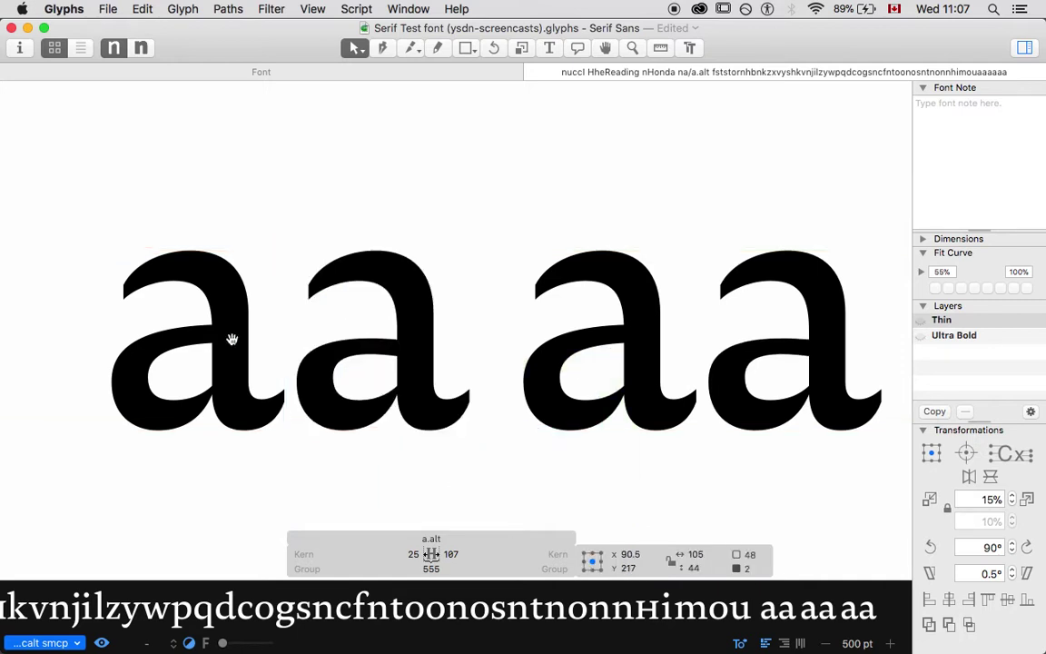
pyautogui.hotkey('shift', 'Up')
pyautogui.hotkey('shift', 'Right')
pyautogui.hotkey('shift', 'Right')
pyautogui.hotkey('shift', 'Right')
pyautogui.hotkey('shift', 'Right')
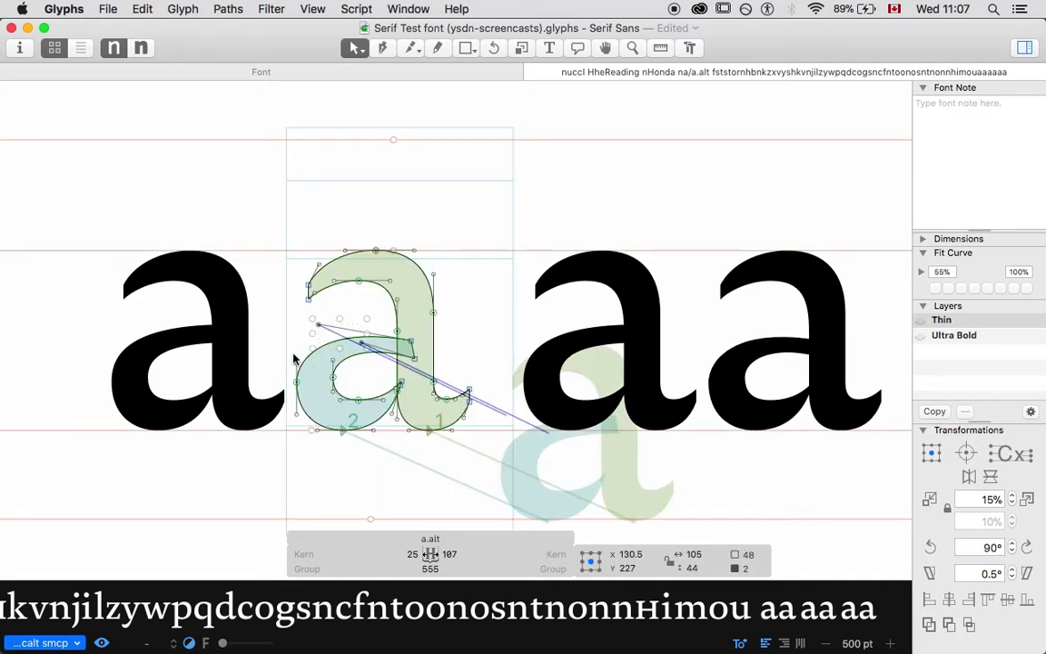
# - Raise the two upper handles on the left side of a.alt's bowl by 20 units
pyautogui.moveTo(285, 351); pyautogui.dragTo(336, 373)
pyautogui.press('space')
pyautogui.hotkey('shift', 'Up')
pyautogui.hotkey('shift', 'Up')
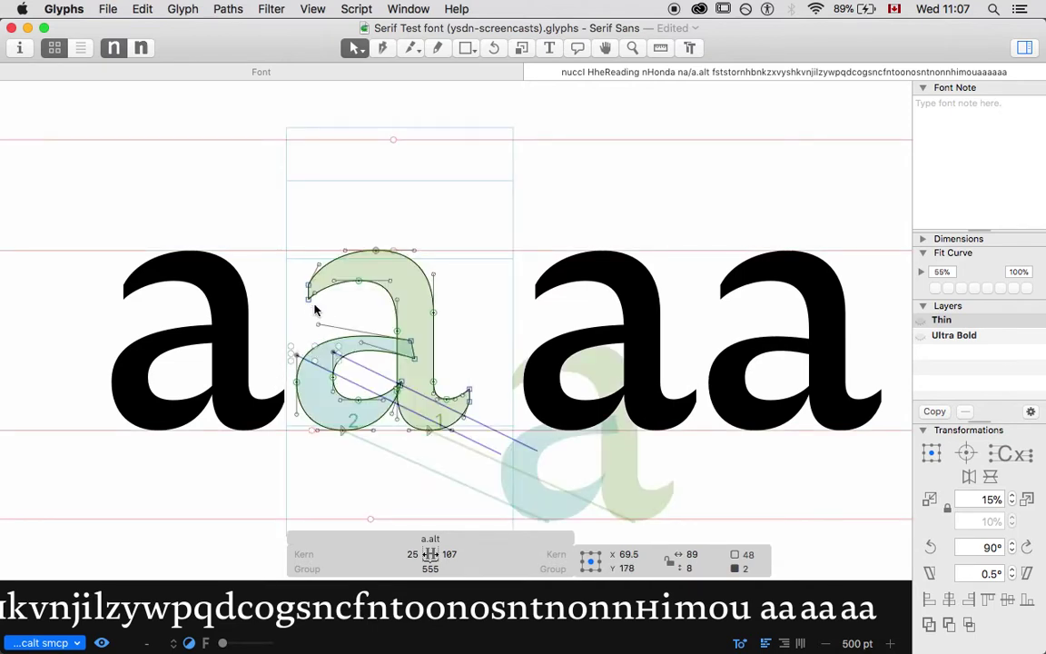
# - Lower the two nodes of a.alt's upper-left terminal, adjust the handles beside them, and preview the text at 100 pt
pyautogui.moveTo(299, 275); pyautogui.dragTo(312, 310)
pyautogui.press('space')
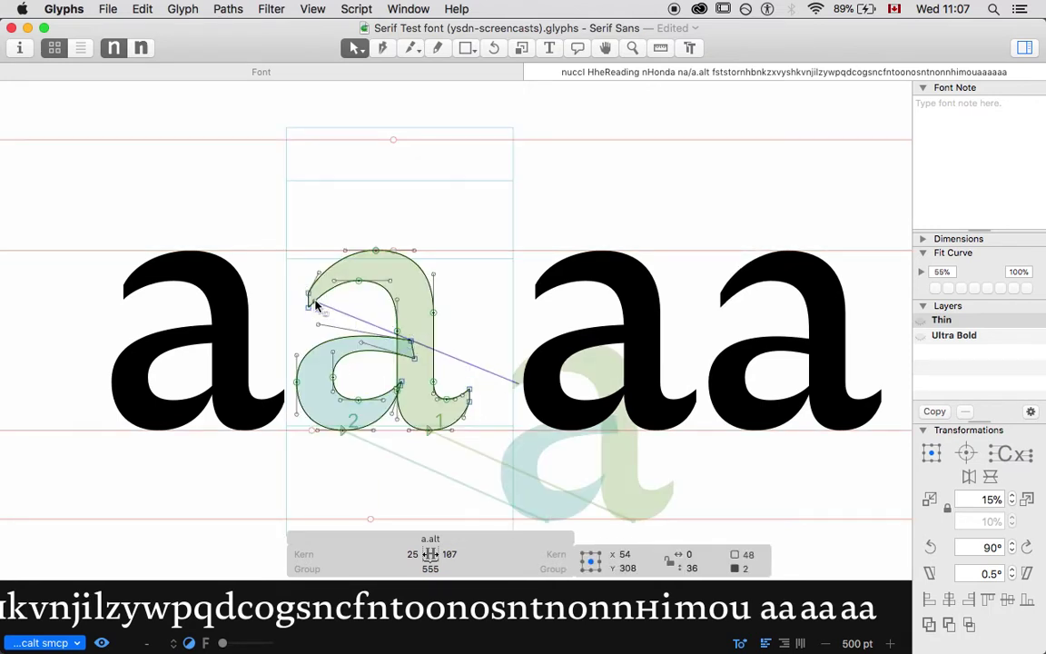
pyautogui.moveTo(315, 304); pyautogui.dragTo(320, 271)
pyautogui.hotkey('shift', 'Right')
pyautogui.press('super+minus')
pyautogui.press('super+minus')
pyautogui.press('space')
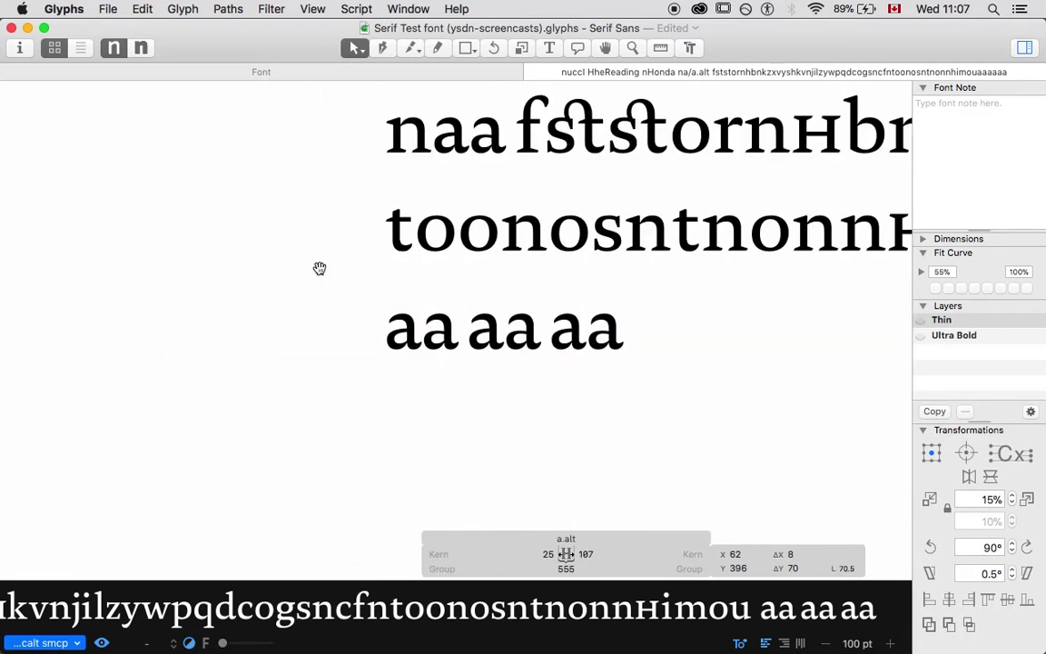
# - Switch to text editing and delete the five a's that follow the first one on the last line
pyautogui.scroll(5, 319, 268)
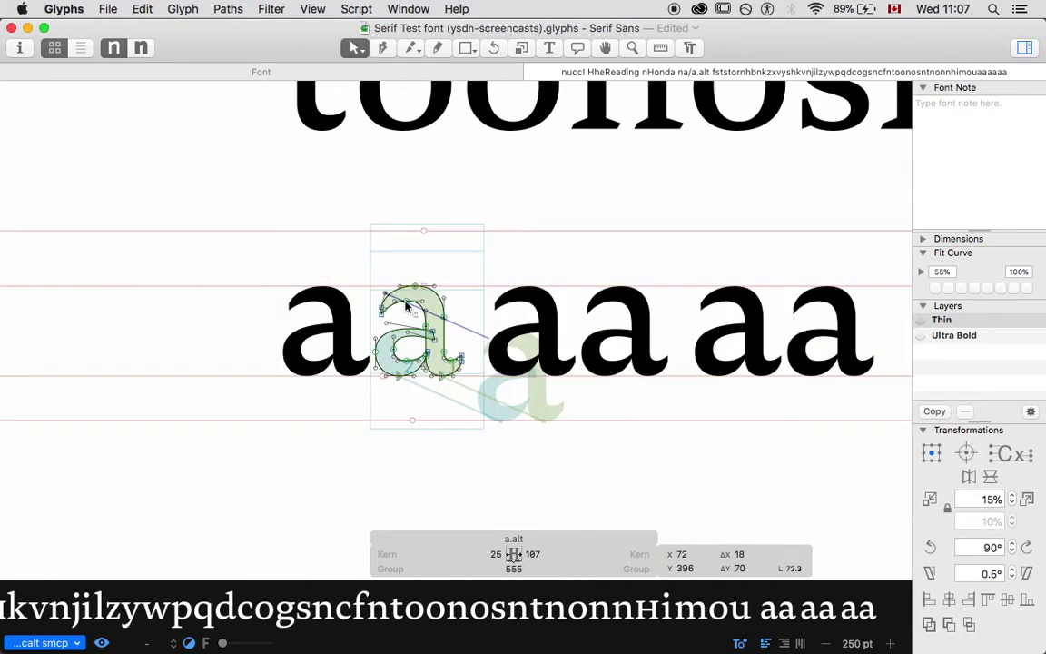
pyautogui.press('t')
pyautogui.hotkey('shift', 'Right')
pyautogui.hotkey('shift', 'Right')
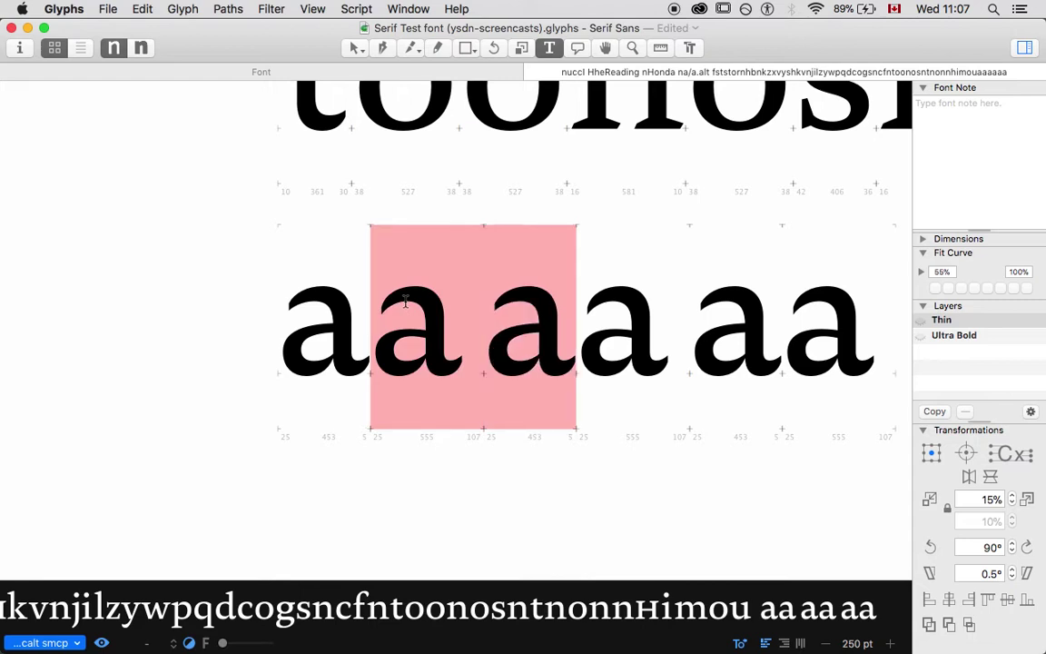
pyautogui.hotkey('shift', 'Right')
pyautogui.hotkey('shift', 'Right')
pyautogui.hotkey('shift', 'Right')
pyautogui.press('BackSpace')
pyautogui.press('BackSpace')
# - Retype two a's after the remaining one to check the alternation, and clear the last line
pyautogui.write('aaa')
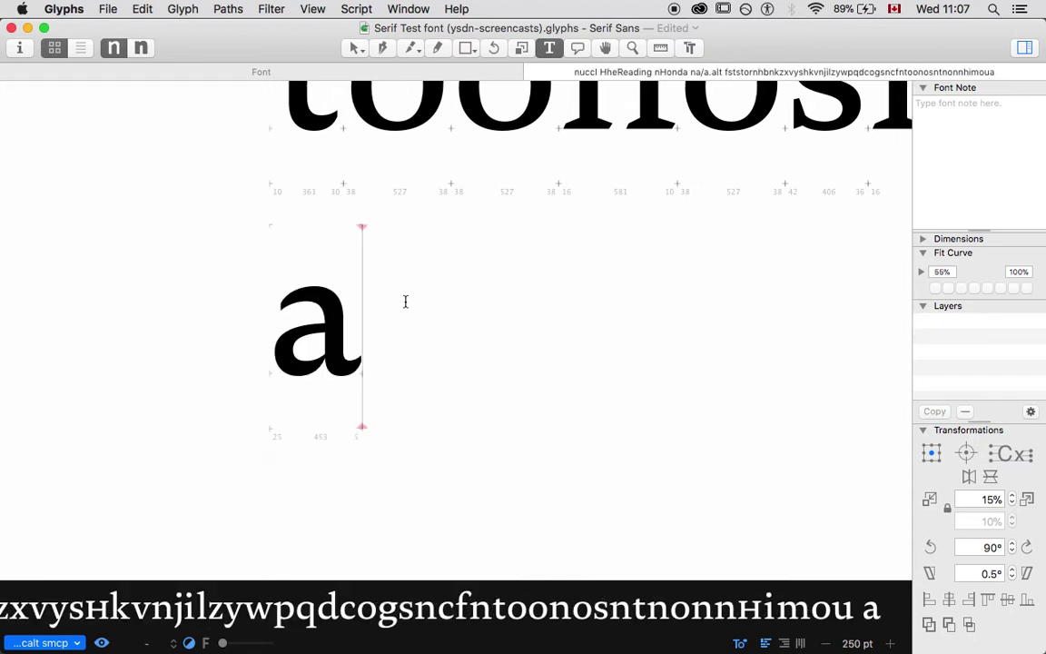
pyautogui.write('aa')
pyautogui.press('BackSpace')
pyautogui.press('BackSpace')
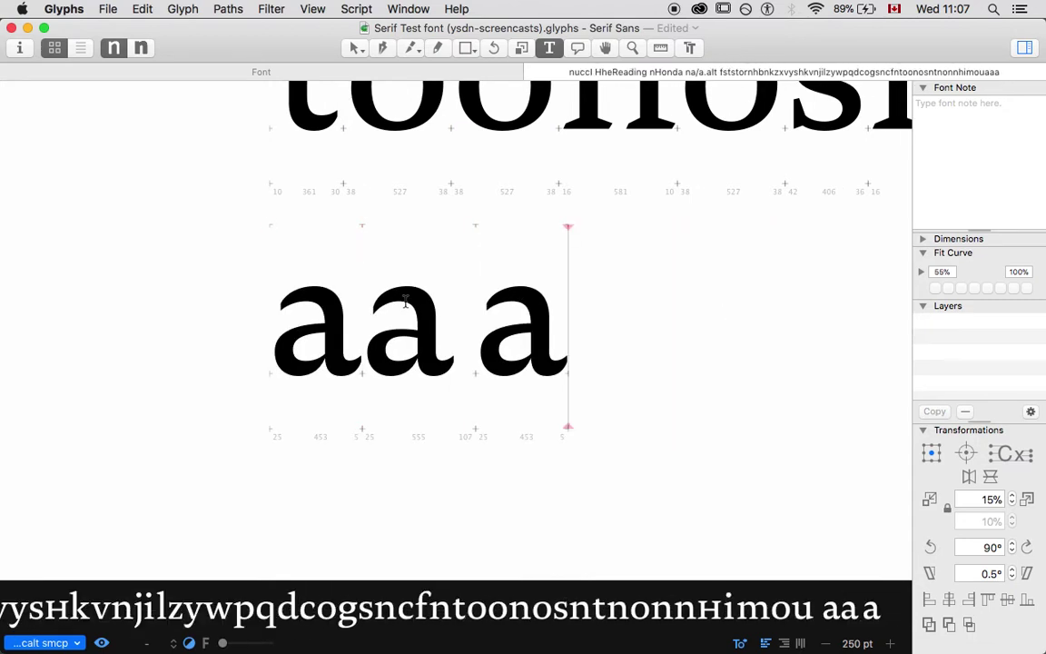
pyautogui.press('BackSpace')
pyautogui.press('BackSpace')
pyautogui.press('BackSpace')
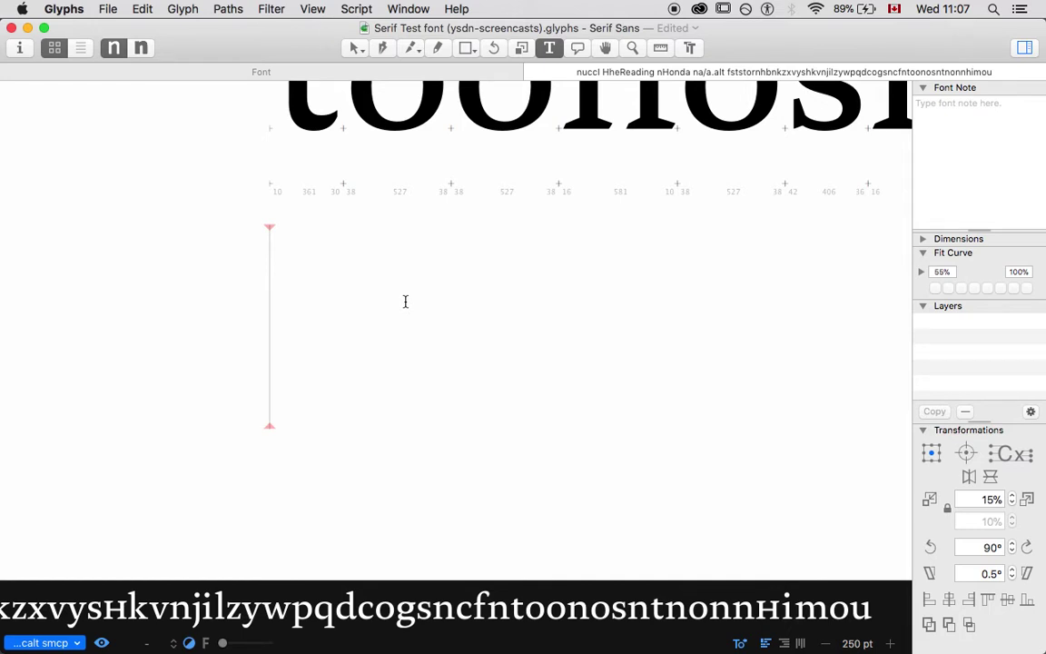
# - Try the word mama on the empty last line and delete it again
pyautogui.write('mama')
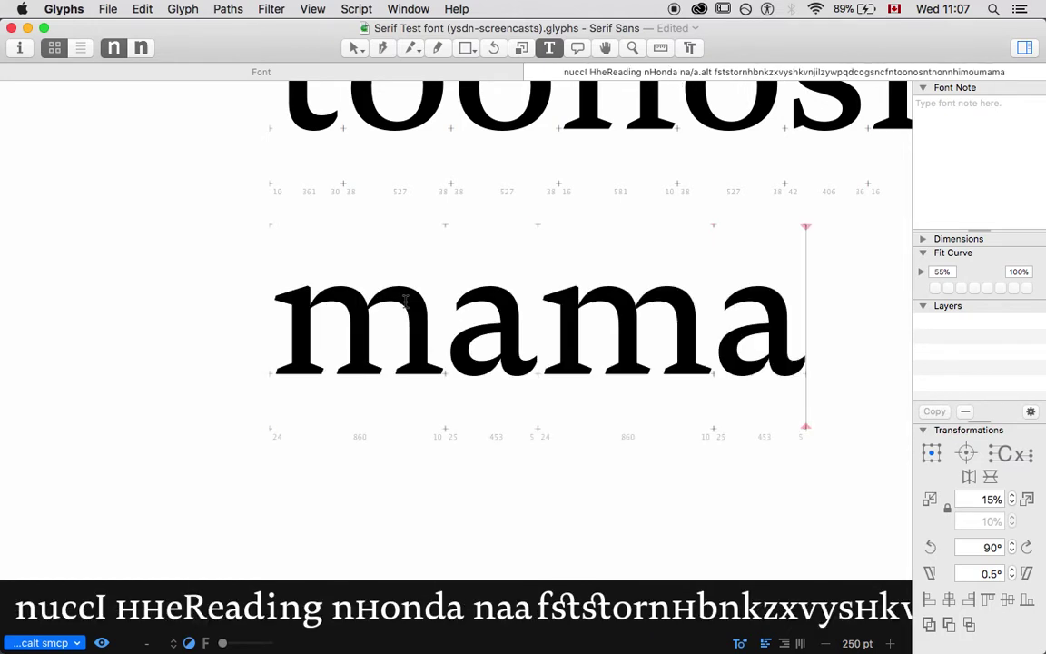
pyautogui.press('BackSpace')
pyautogui.press('BackSpace')
pyautogui.press('BackSpace')
pyautogui.press('BackSpace')
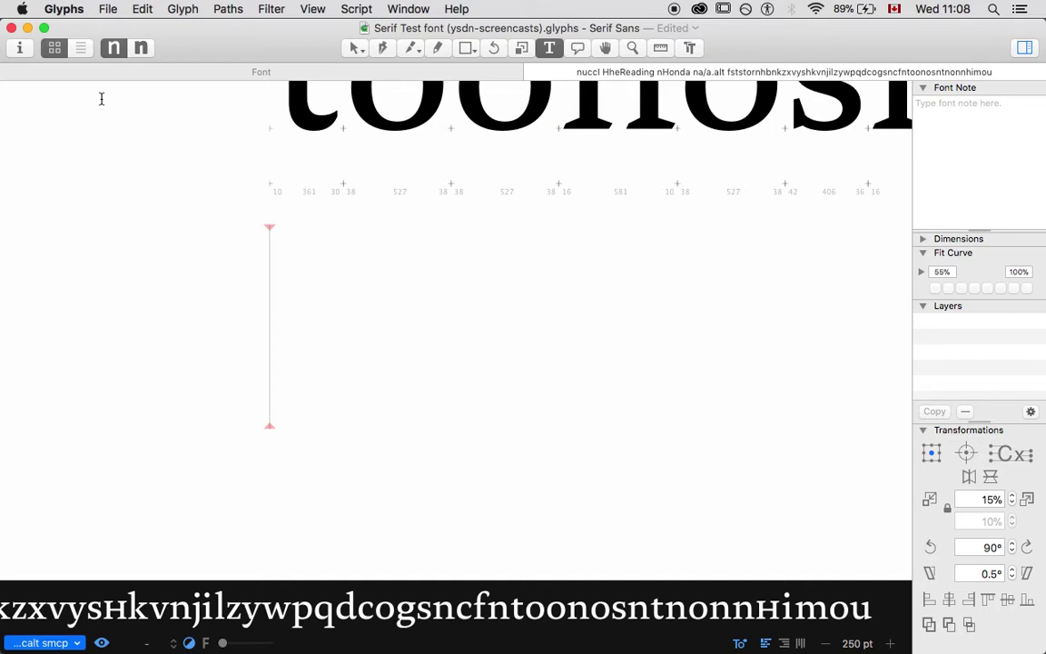
# - Enter the word haag on the empty last line and enlarge the view to 330 pt
pyautogui.press('super+minus')
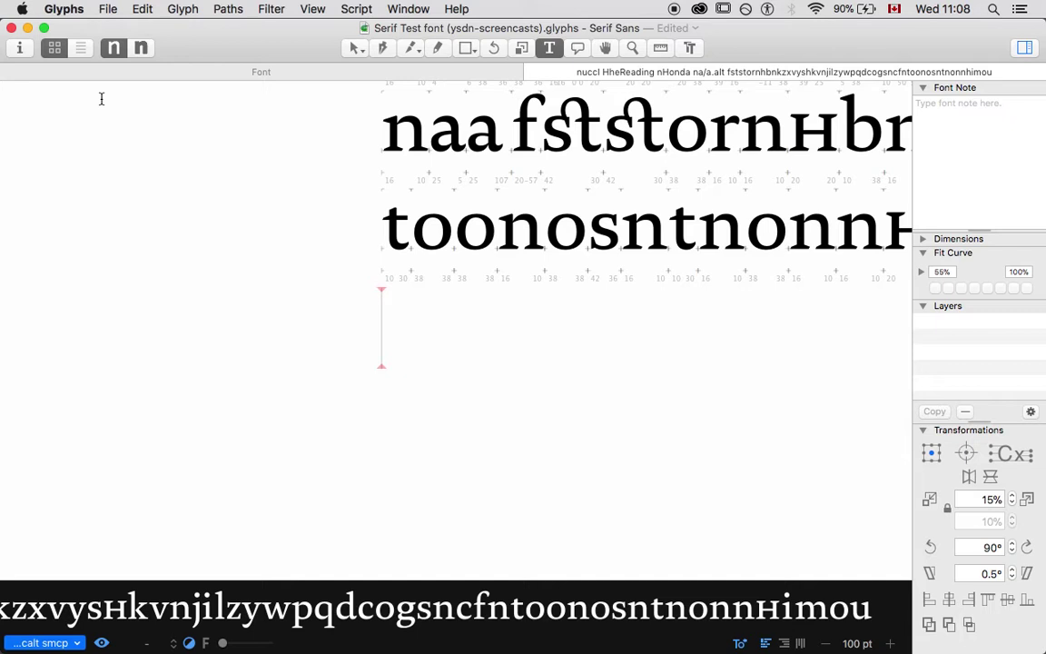
pyautogui.write('haag')
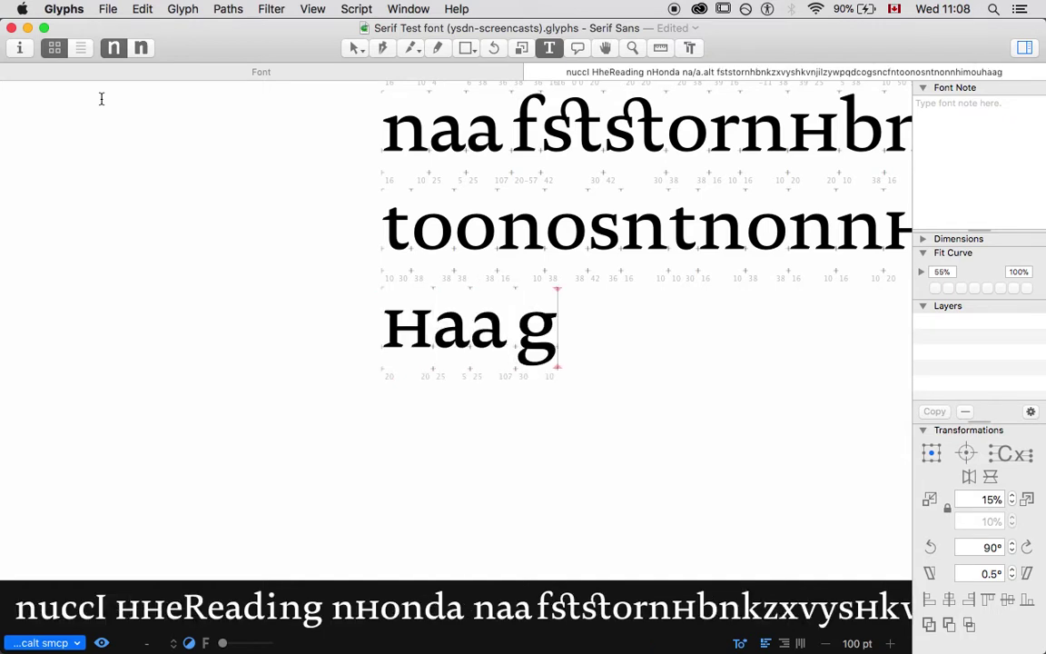
pyautogui.press('super+plus')
pyautogui.press('super+plus')
pyautogui.press('super+plus')
# - Link the right sidebearing of a.alt to that of the regular a with the formula =a
pyautogui.press('Left')
pyautogui.press('Left')
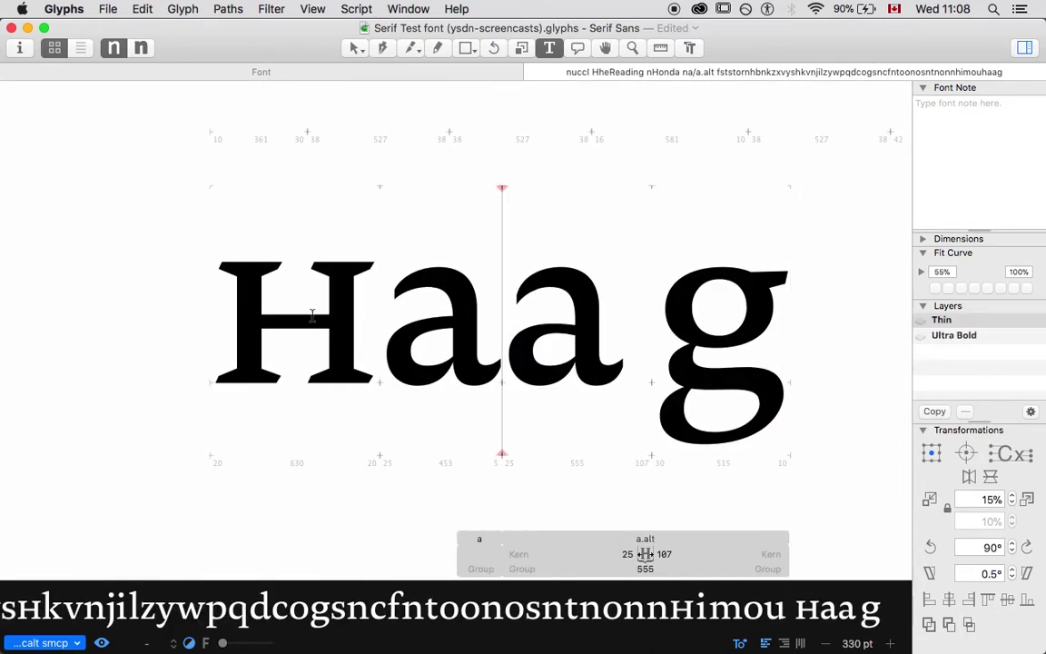
pyautogui.click(664, 554)
pyautogui.write('=a')
pyautogui.press('Return')
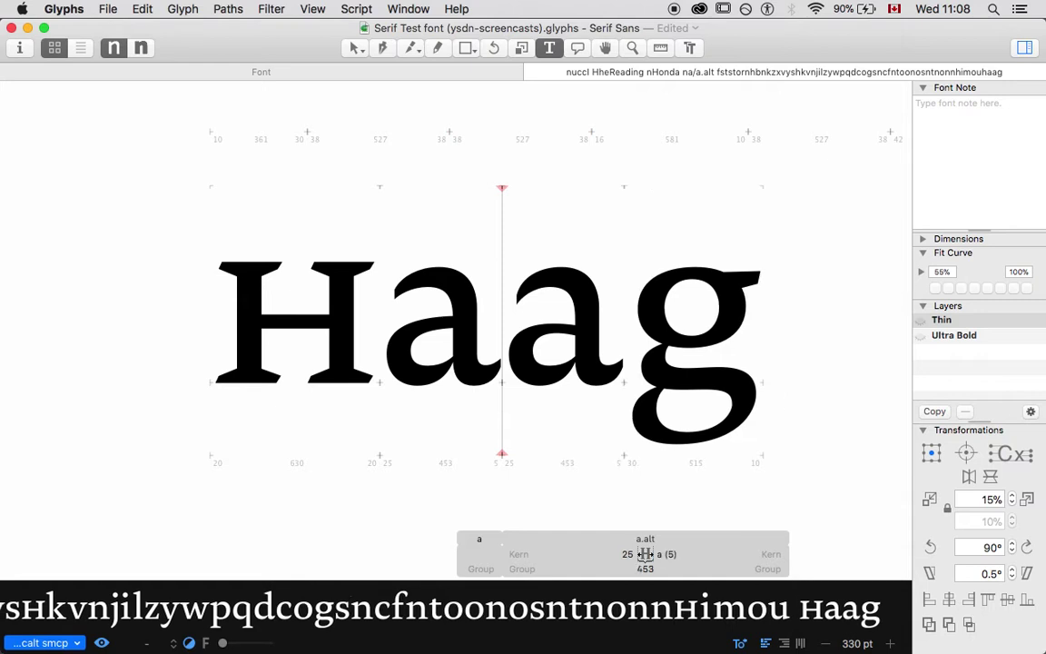
# - Turn off Small Capitals and Small Capitals From Capitals for the sample text and preview haag at 250 pt
pyautogui.click(355, 48)
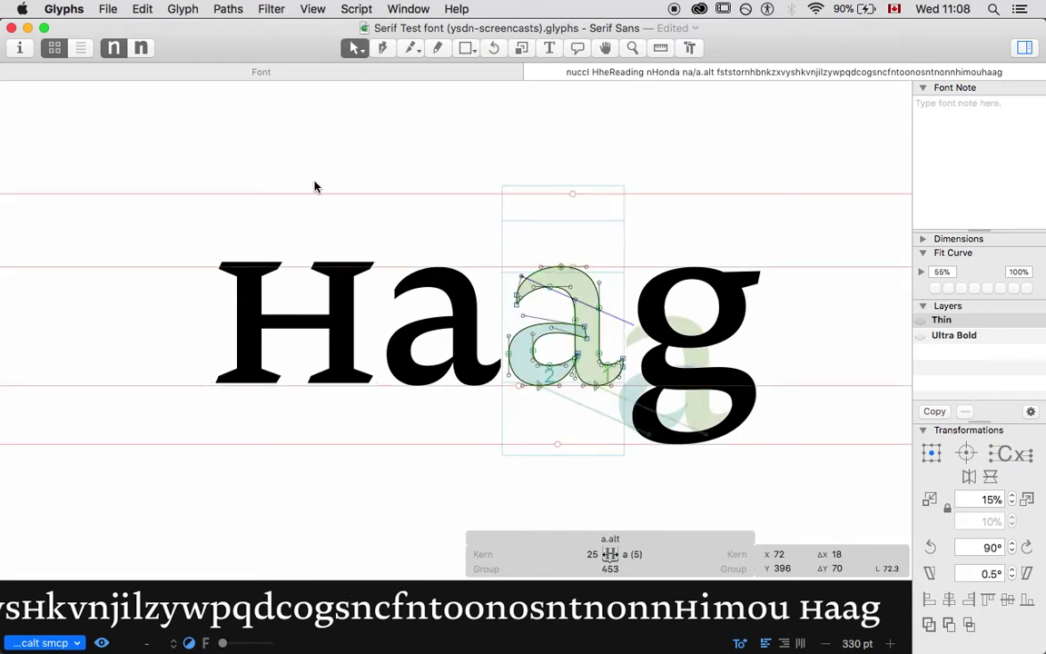
pyautogui.click(41, 642)
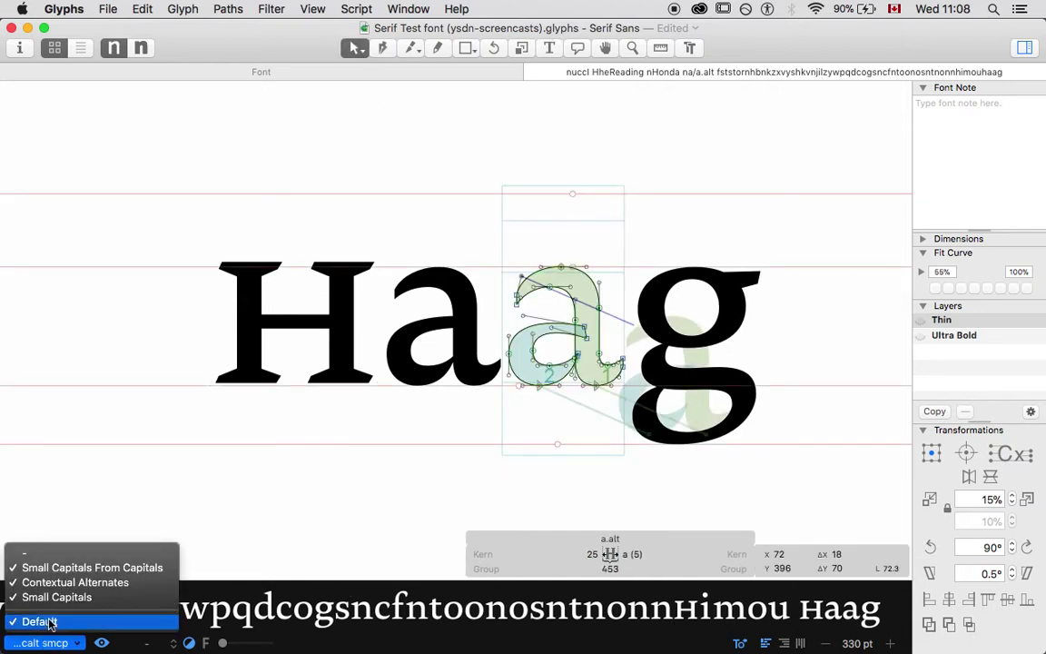
pyautogui.click(40, 599)
pyautogui.click(41, 642)
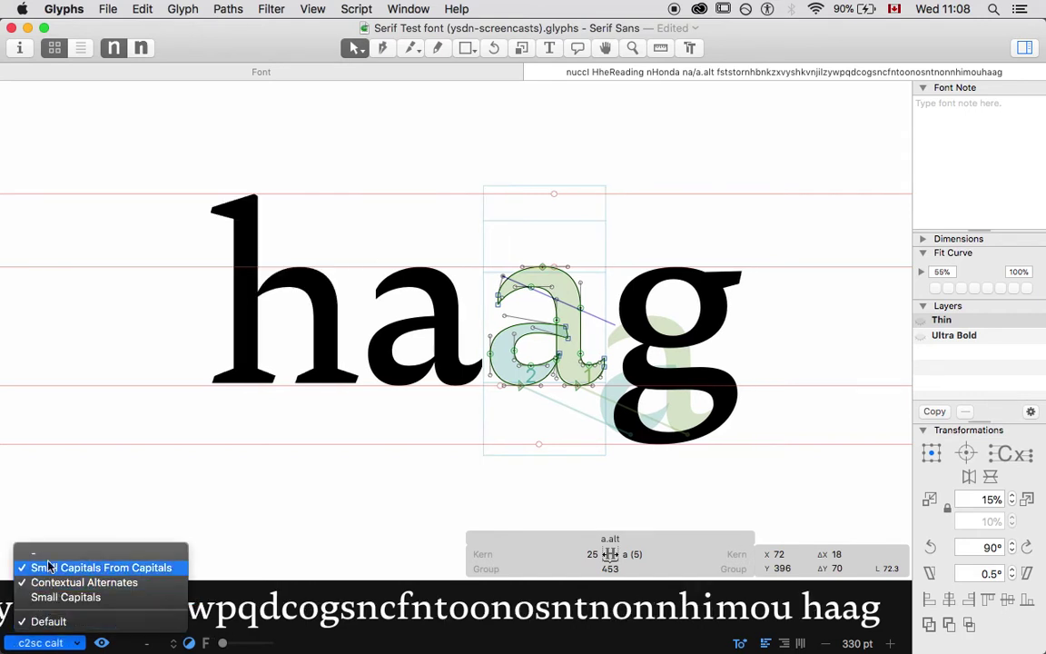
pyautogui.click(39, 566)
pyautogui.click(78, 357)
pyautogui.press('super+minus')
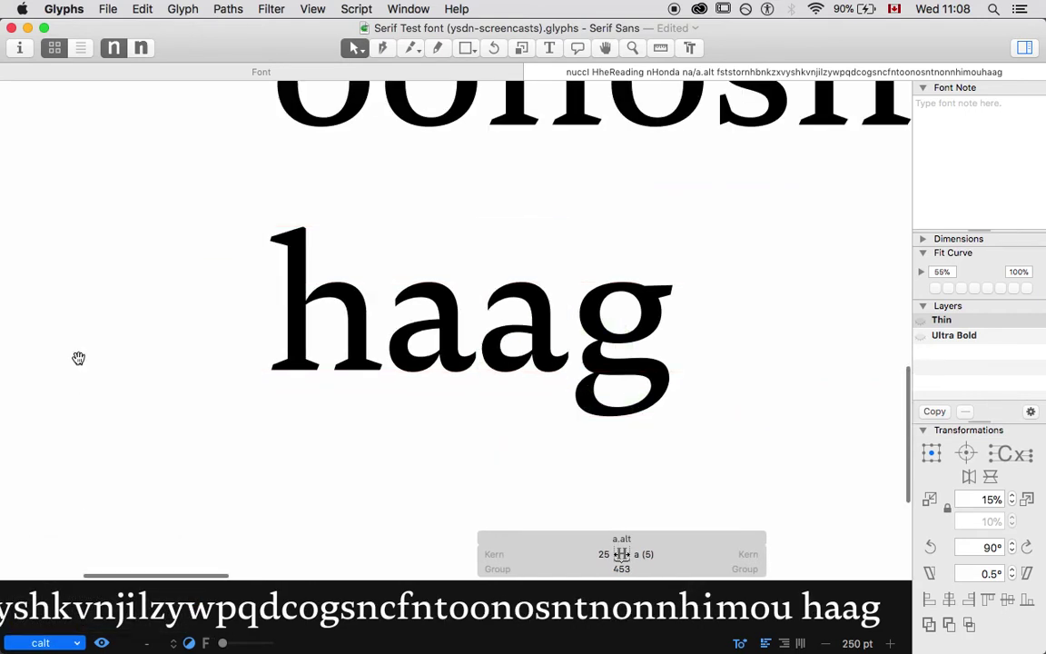
# - Delete the word haag together with its line from the end of the sample text
pyautogui.press('t')
pyautogui.press('Down')
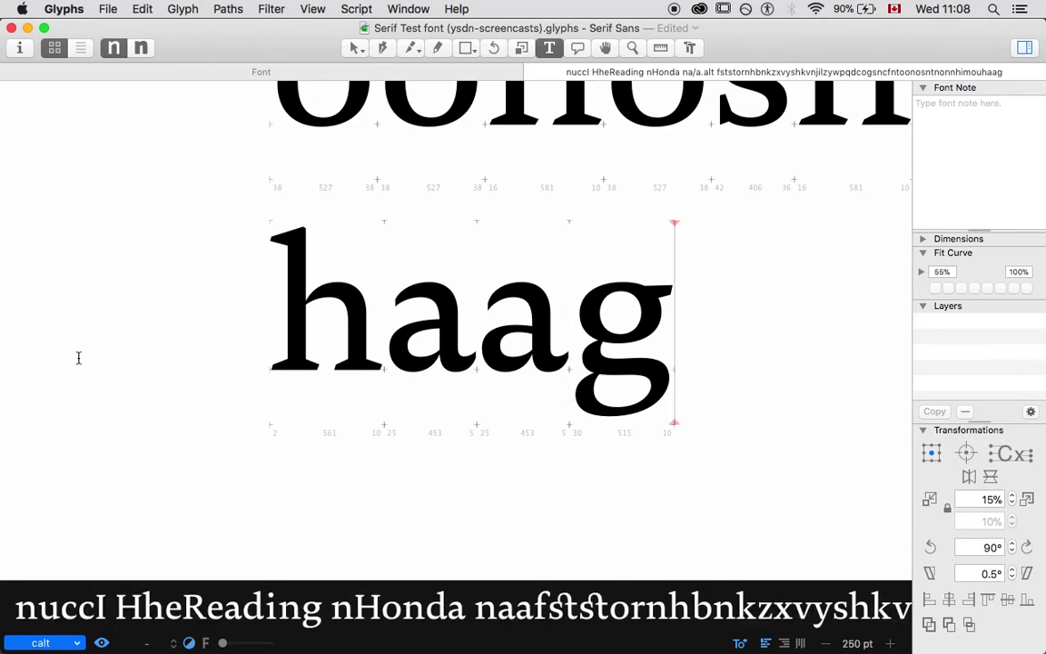
pyautogui.press('Left')
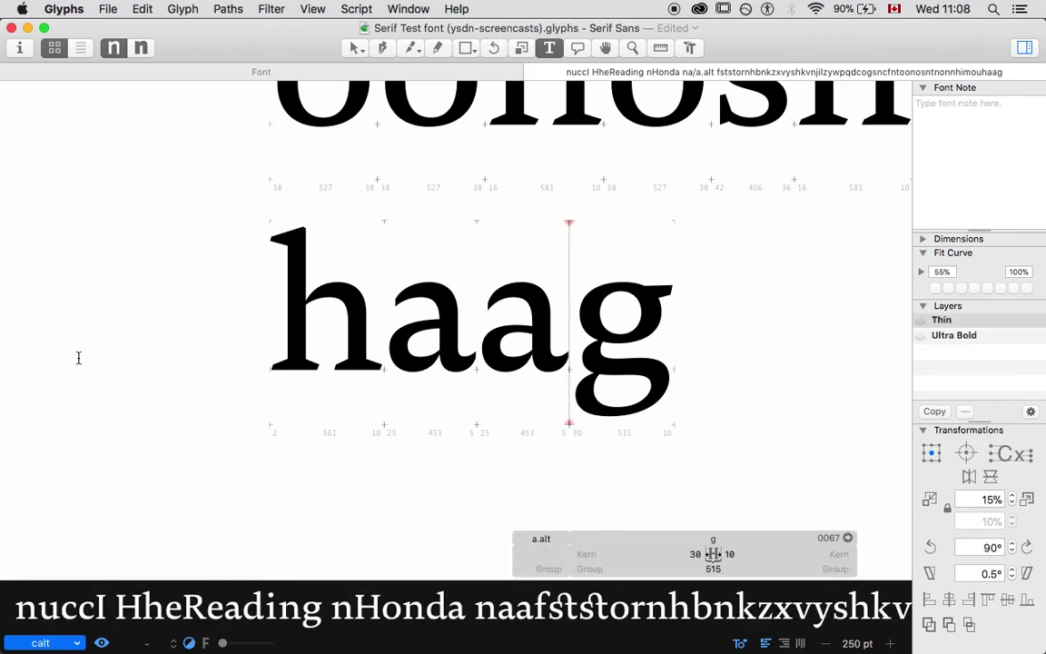
pyautogui.press('super+minus')
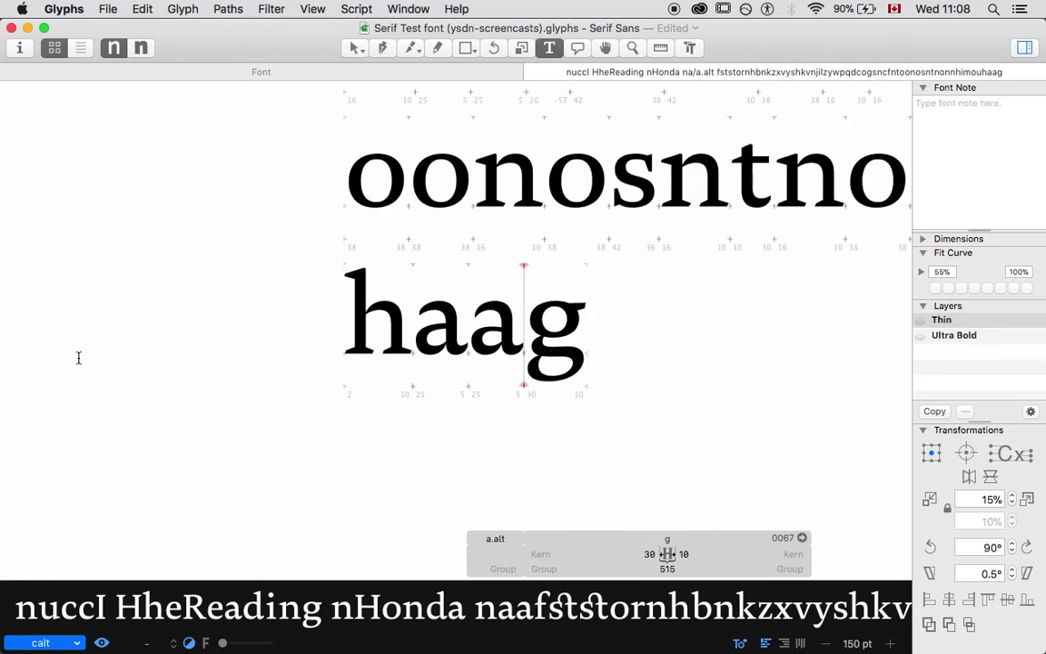
pyautogui.press('BackSpace')
pyautogui.press('BackSpace')
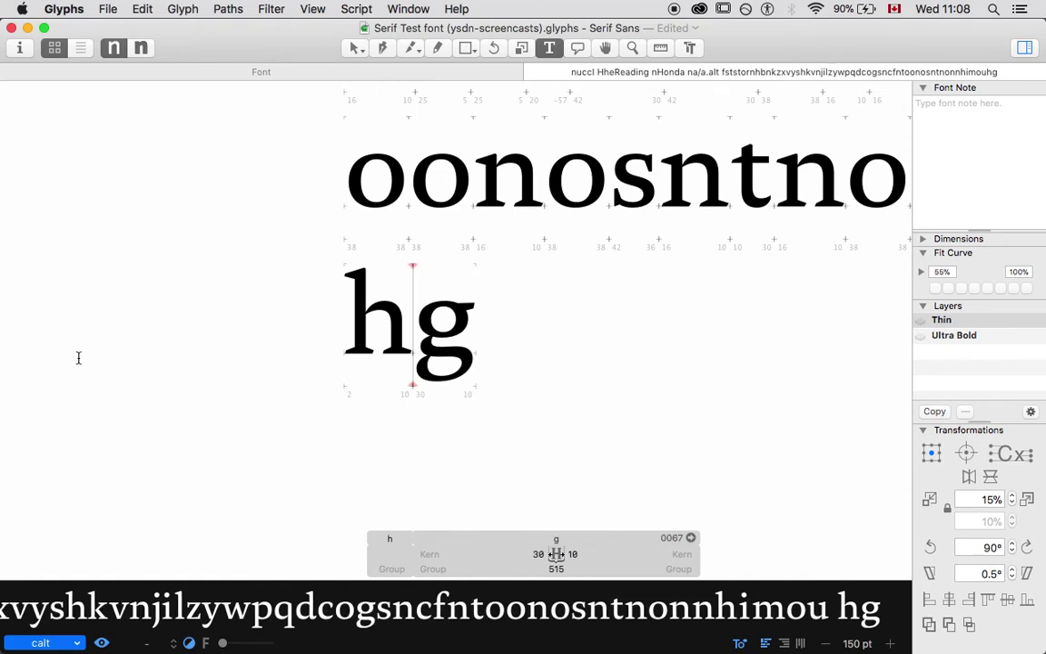
pyautogui.press('Right')
pyautogui.press('BackSpace')
pyautogui.press('BackSpace')
pyautogui.press('BackSpace')
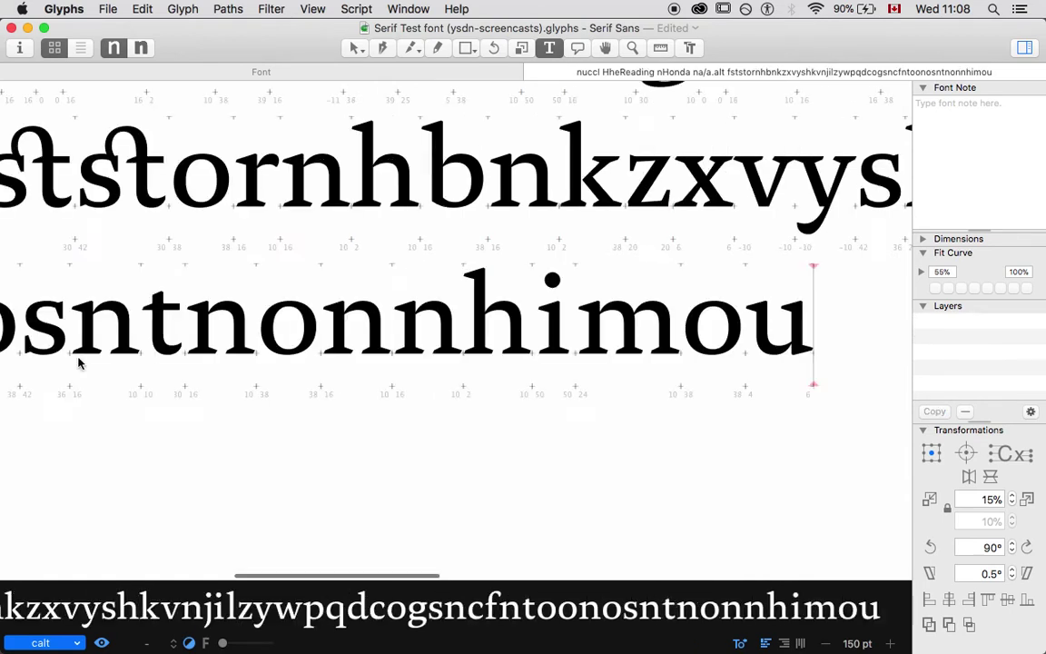